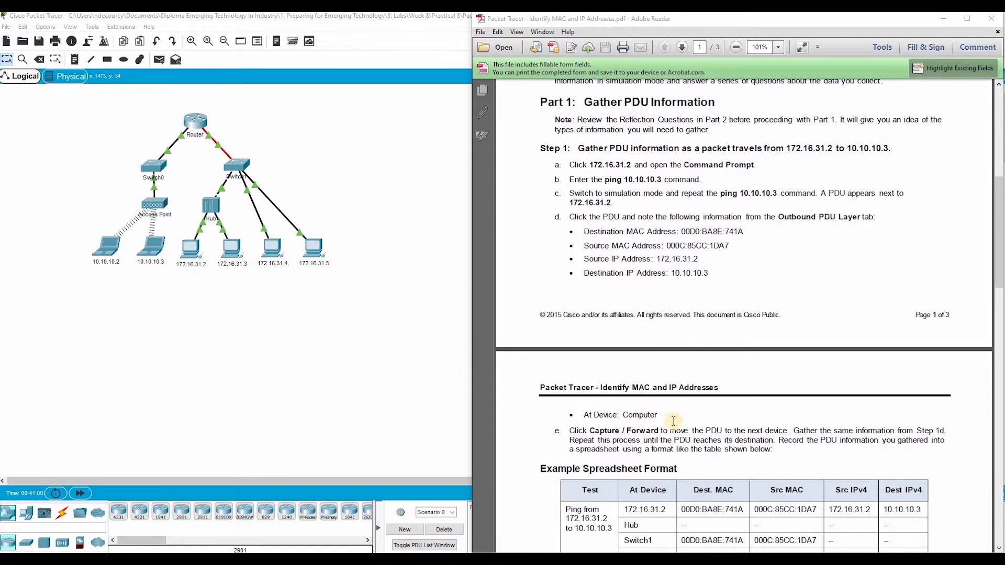
Review the example spreadsheet format in the lab PDF and the two ping tables in the Practical 8 Excel workbook
{"action": "scroll", "coordinate": [706, 374], "scroll_direction": "down", "scroll_amount": 3}
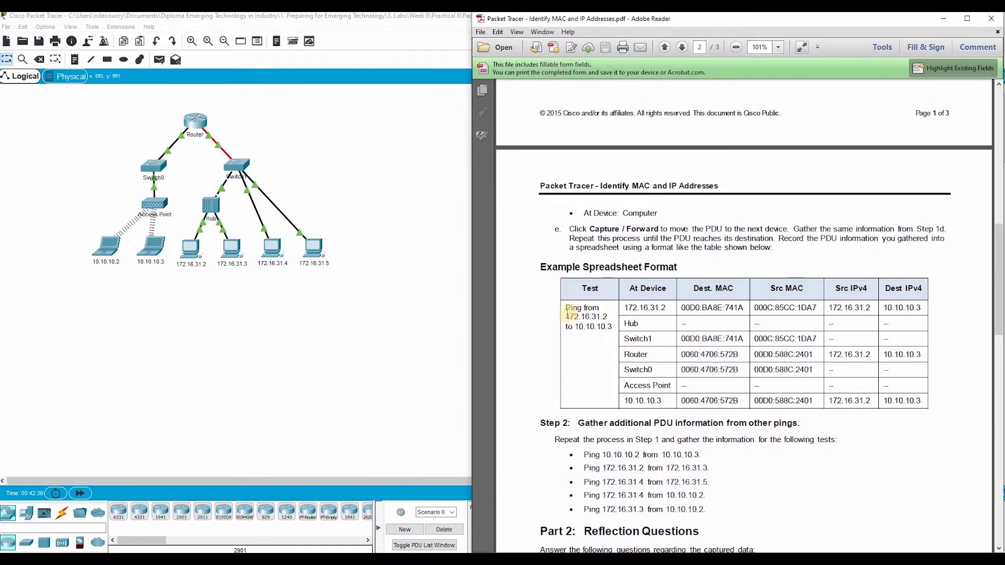
{"action": "left_click_drag", "start_coordinate": [567, 313], "coordinate": [919, 403]}
{"action": "left_click", "coordinate": [919, 402]}
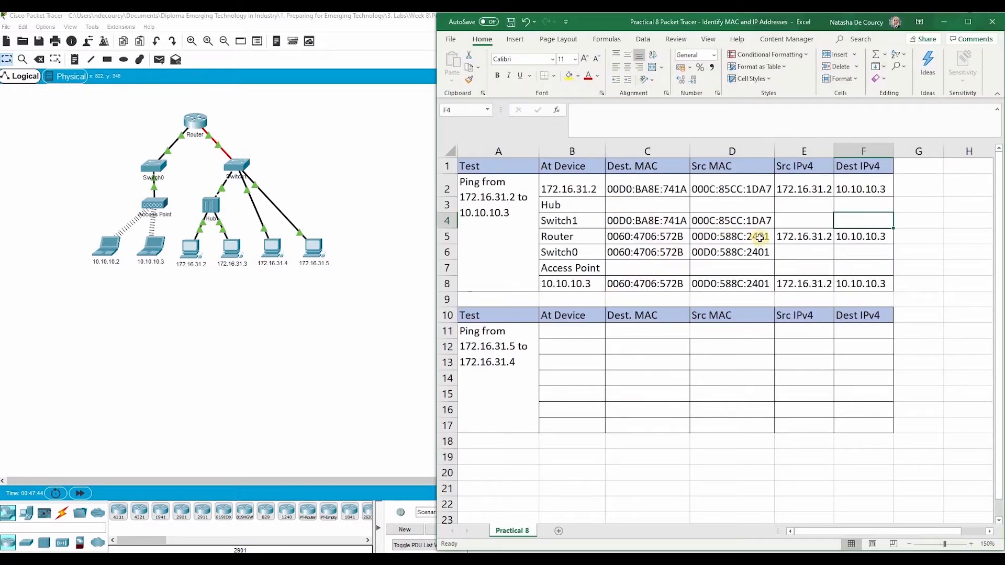
{"action": "left_click_drag", "start_coordinate": [519, 166], "coordinate": [534, 235]}
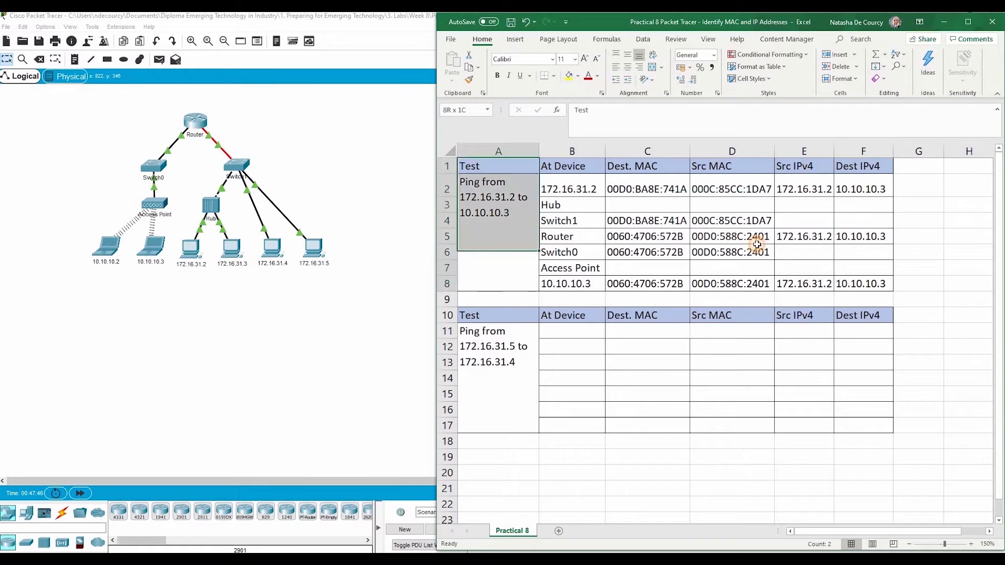
{"action": "left_click_drag", "start_coordinate": [757, 244], "coordinate": [884, 246]}
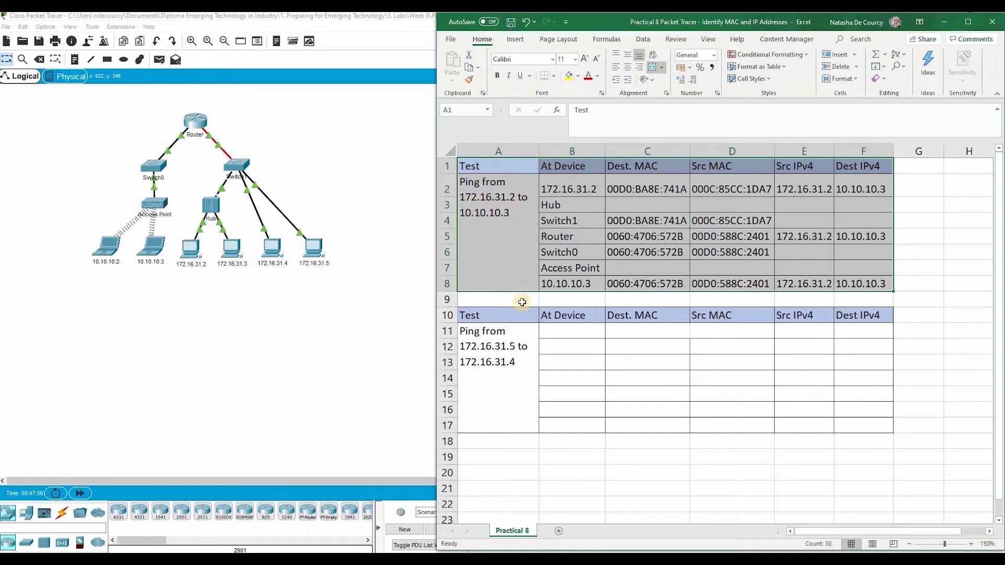
{"action": "left_click_drag", "start_coordinate": [523, 317], "coordinate": [859, 366]}
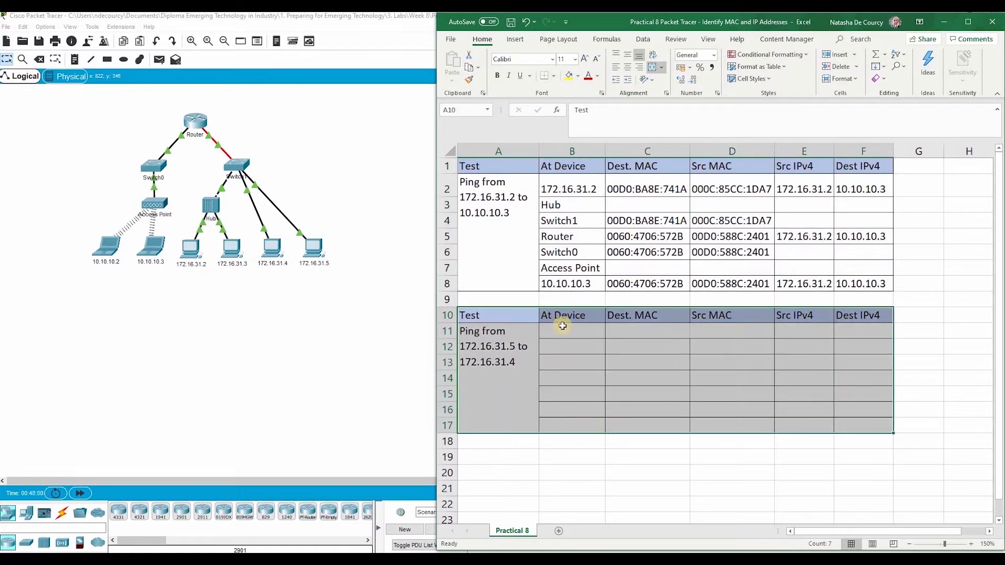
{"action": "left_click", "coordinate": [500, 317]}
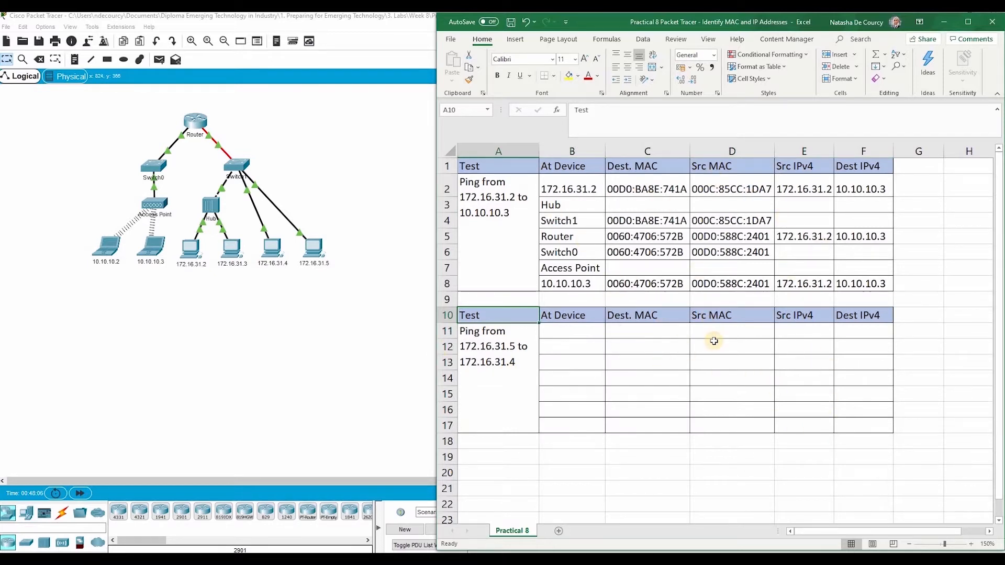
In Packet Tracer, open the Command Prompt on PC 172.16.31.5 and run ping 172.16.31.4
{"action": "left_click", "coordinate": [304, 309]}
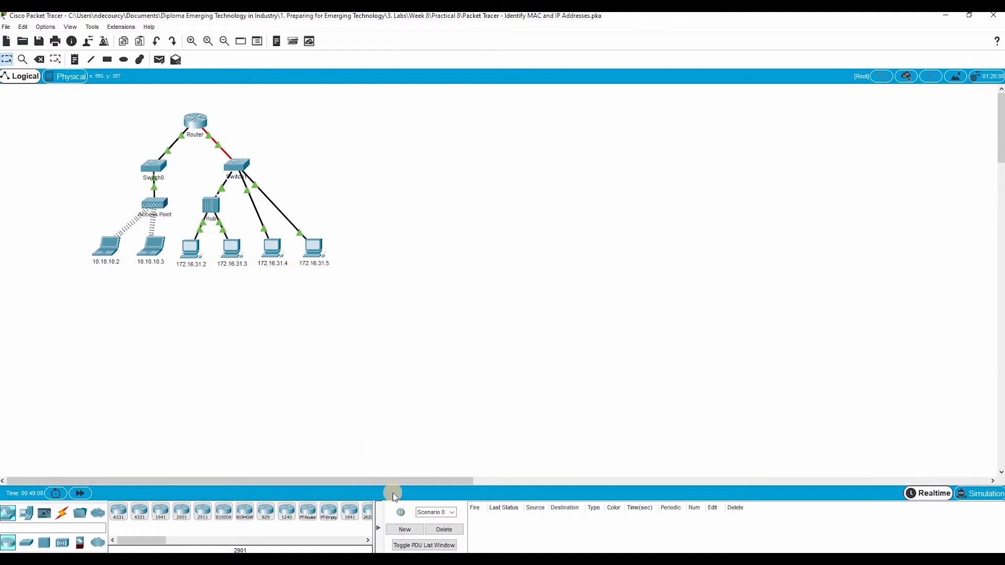
{"action": "left_click", "coordinate": [313, 253]}
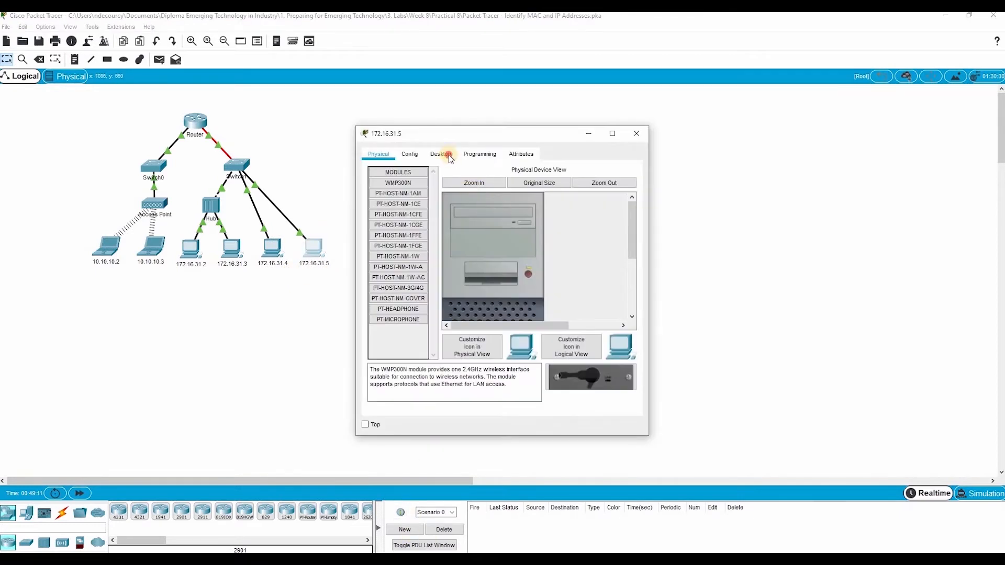
{"action": "left_click", "coordinate": [441, 155]}
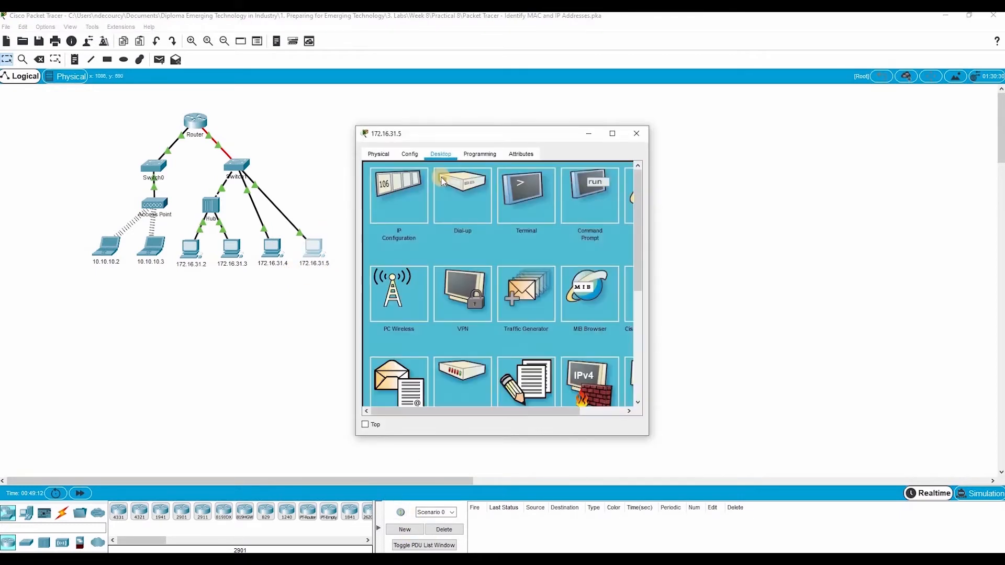
{"action": "left_click", "coordinate": [578, 186]}
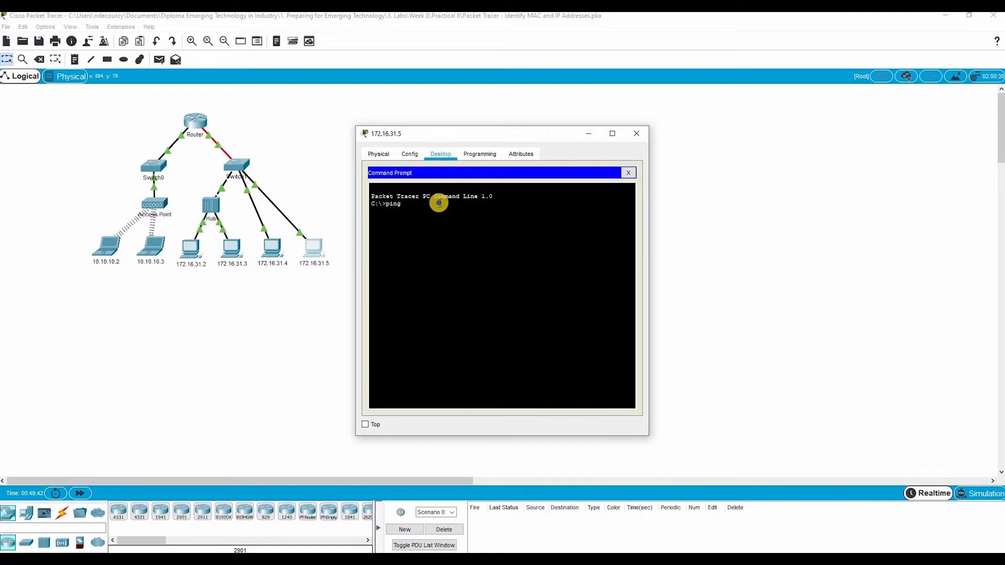
{"action": "right_click", "coordinate": [439, 204]}
{"action": "left_click", "coordinate": [456, 225]}
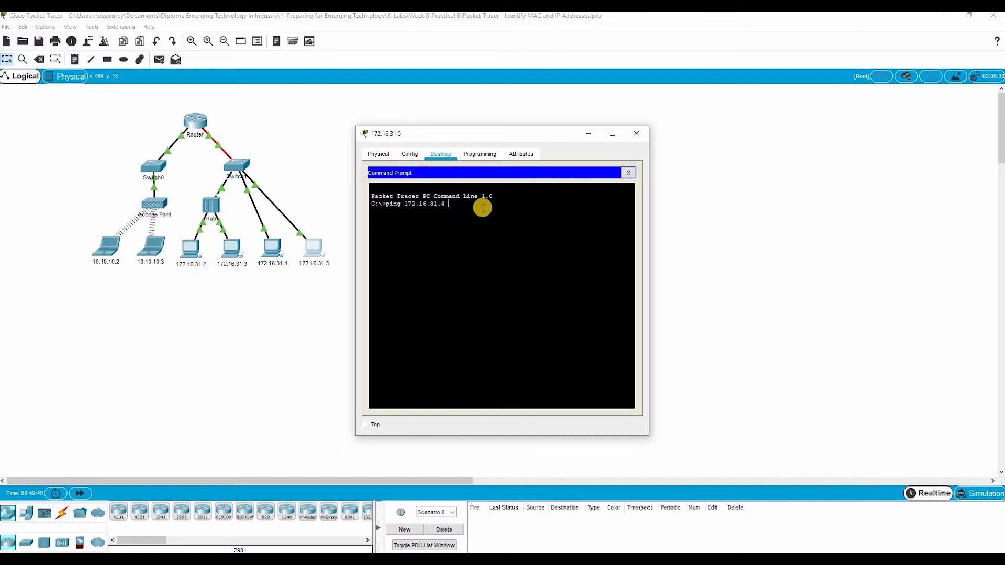
{"action": "key", "text": "Return"}
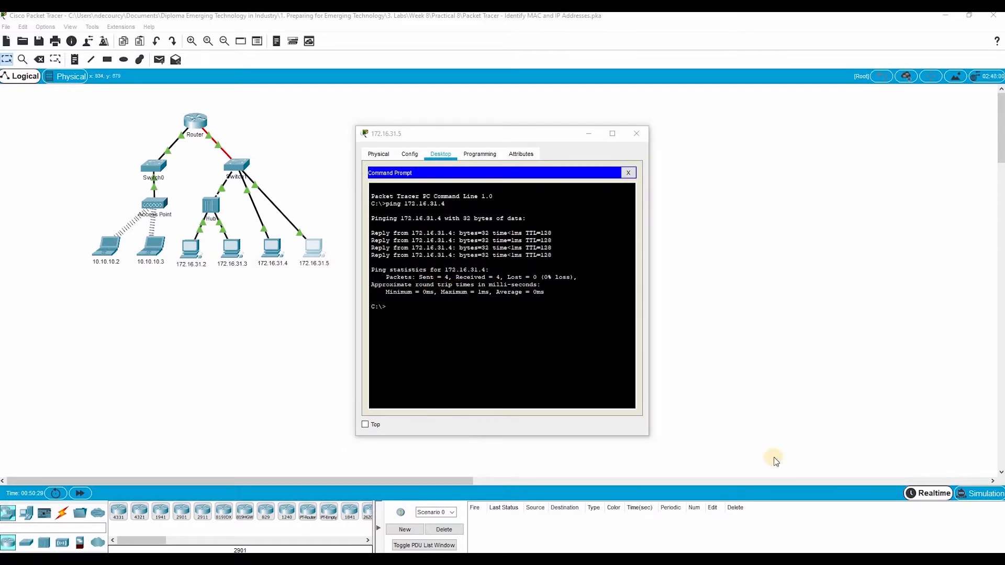
Switch to simulation mode and repeat the ping 172.16.31.4 command from PC 172.16.31.5's Command Prompt
{"action": "left_click", "coordinate": [962, 496]}
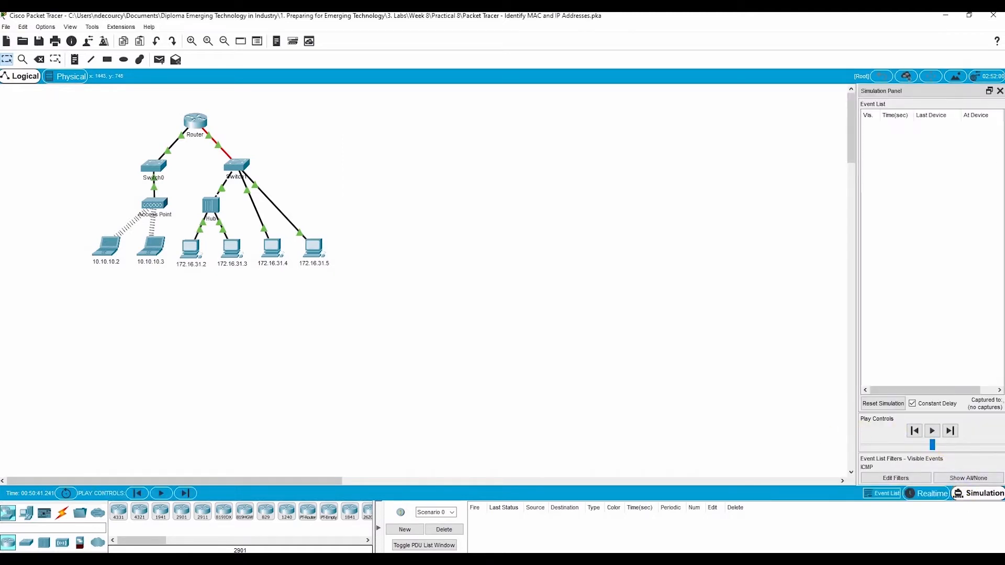
{"action": "left_click", "coordinate": [450, 560]}
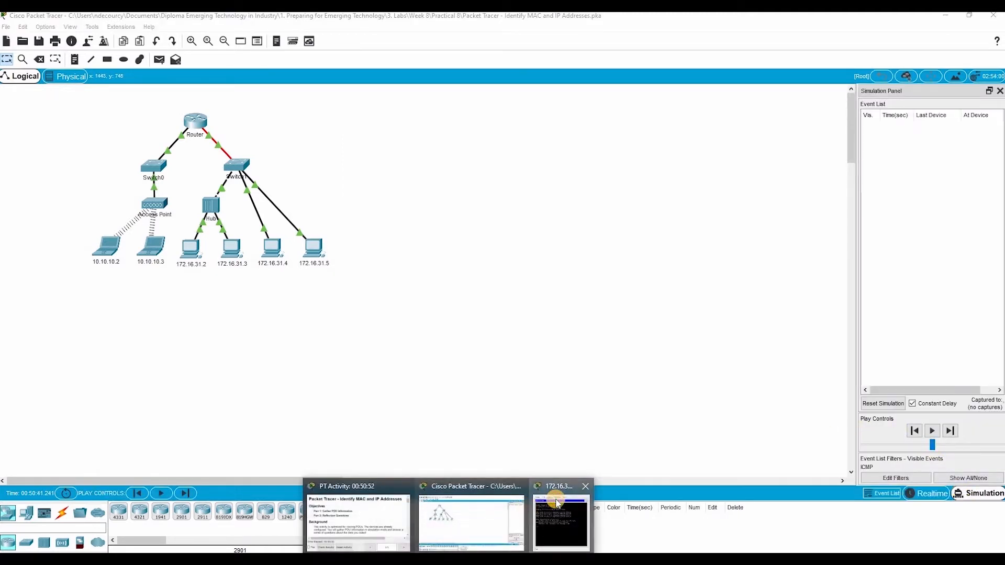
{"action": "left_click", "coordinate": [555, 500]}
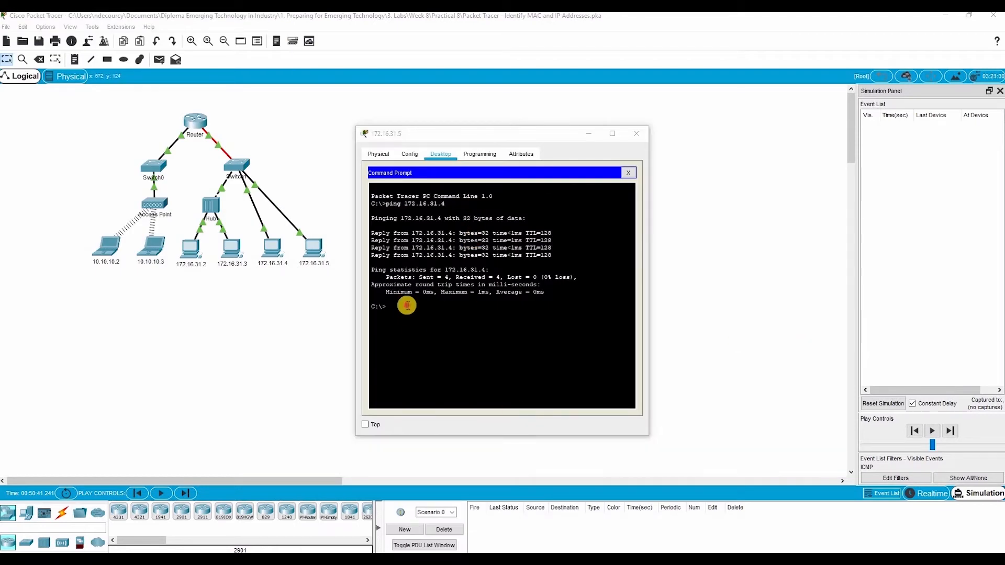
{"action": "left_click", "coordinate": [407, 306]}
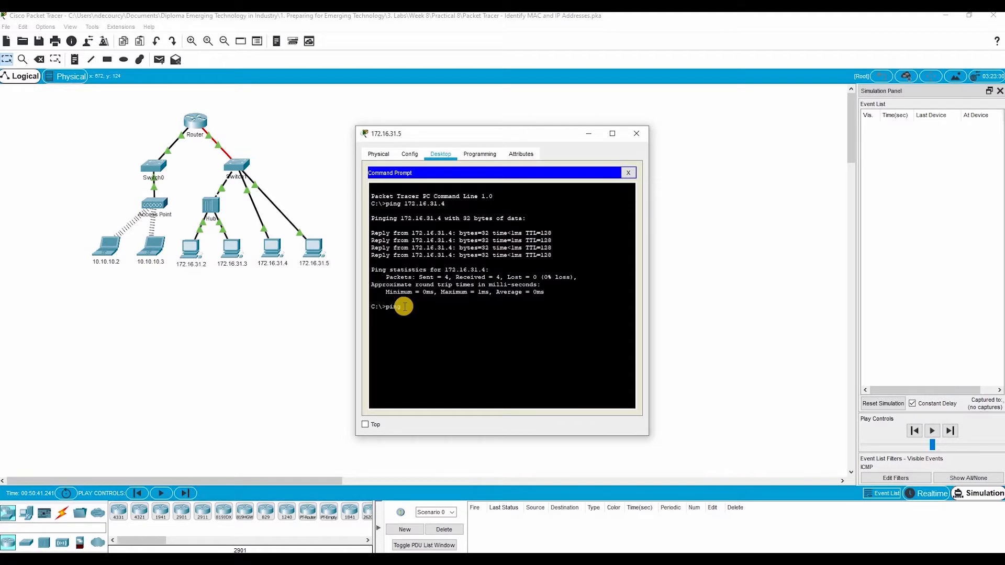
{"action": "right_click", "coordinate": [405, 309]}
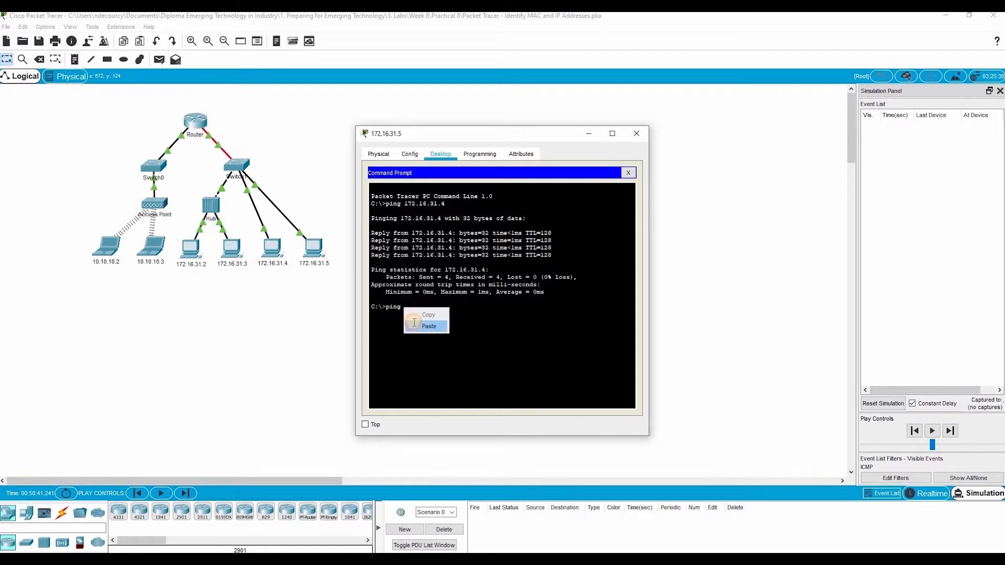
{"action": "left_click", "coordinate": [414, 324]}
{"action": "key", "text": "Return"}
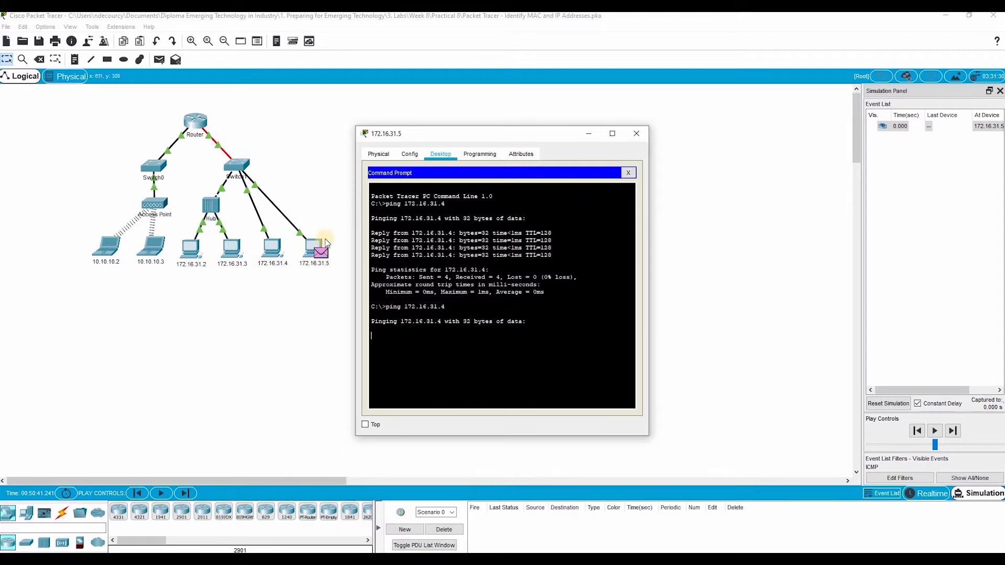
Open the PDU at 172.16.31.5 and examine its outbound details and OSI model for the MAC and IP addresses
{"action": "left_click", "coordinate": [325, 256]}
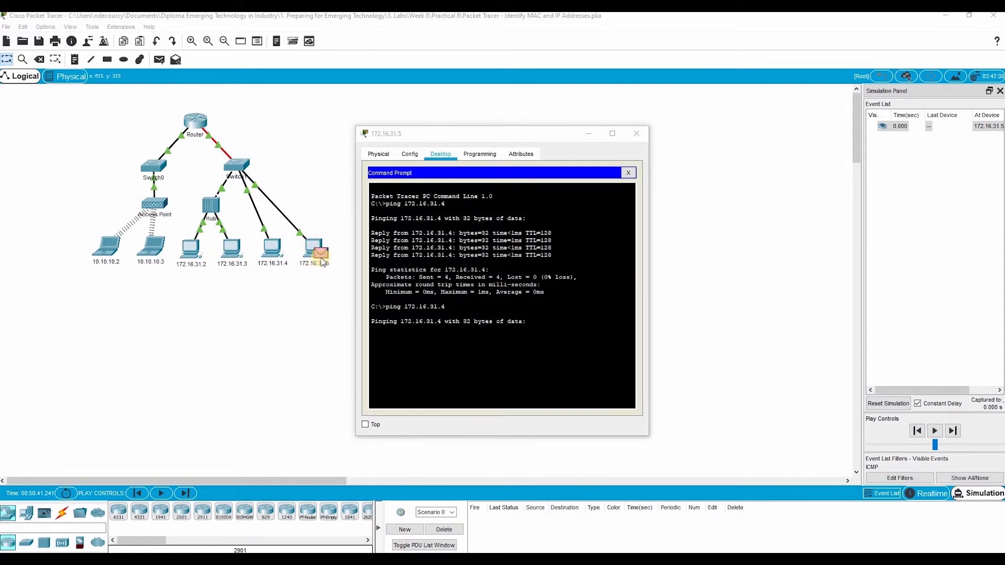
{"action": "left_click", "coordinate": [321, 256]}
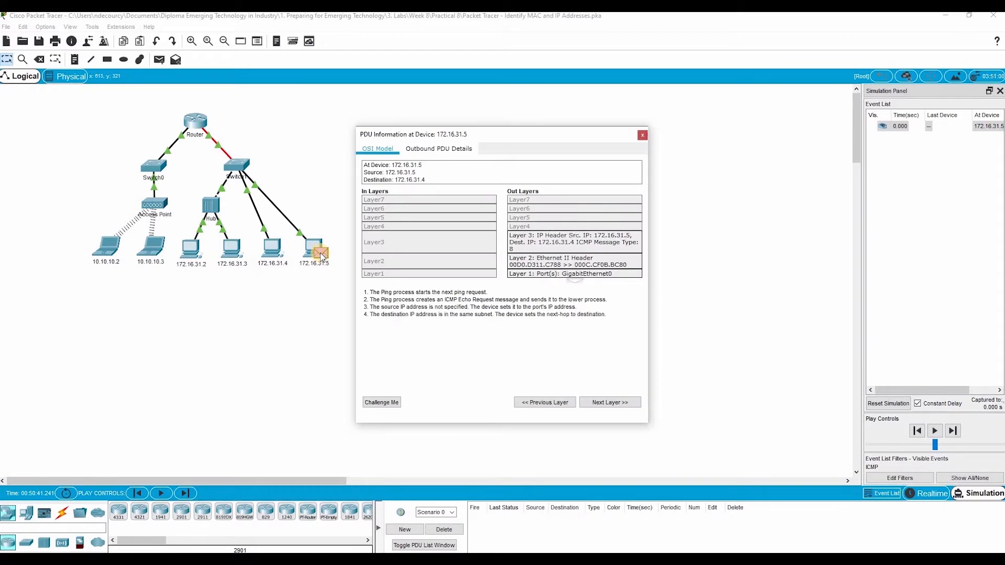
{"action": "left_click", "coordinate": [443, 151]}
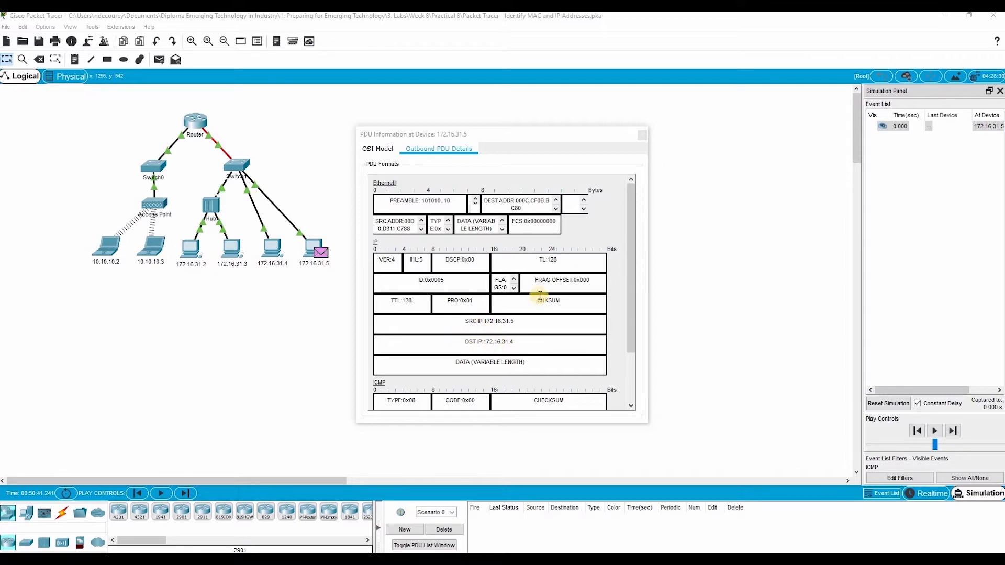
{"action": "left_click", "coordinate": [381, 149]}
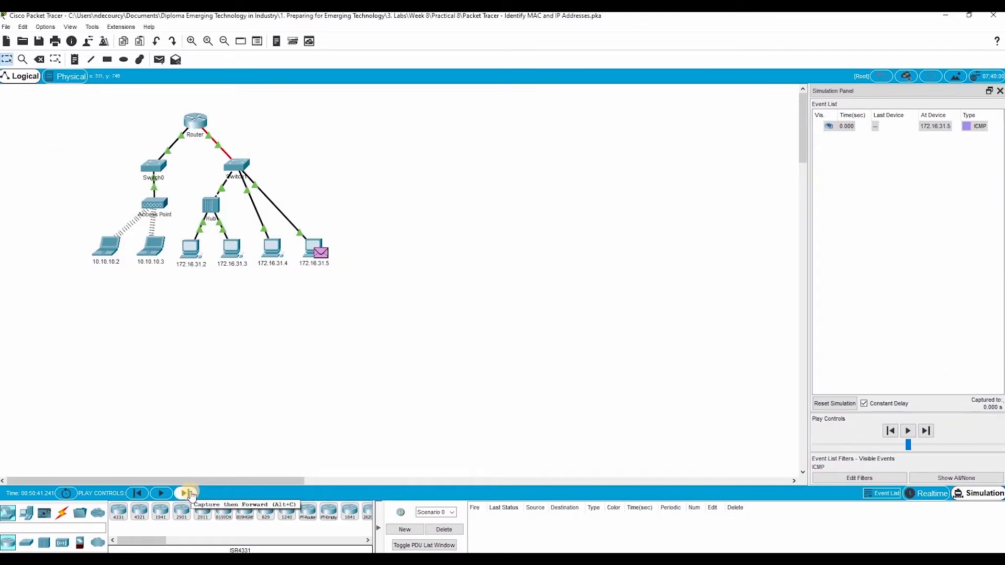
Advance the simulation one hop and examine the outbound details of the PDU at Switch1
{"action": "left_click", "coordinate": [186, 493]}
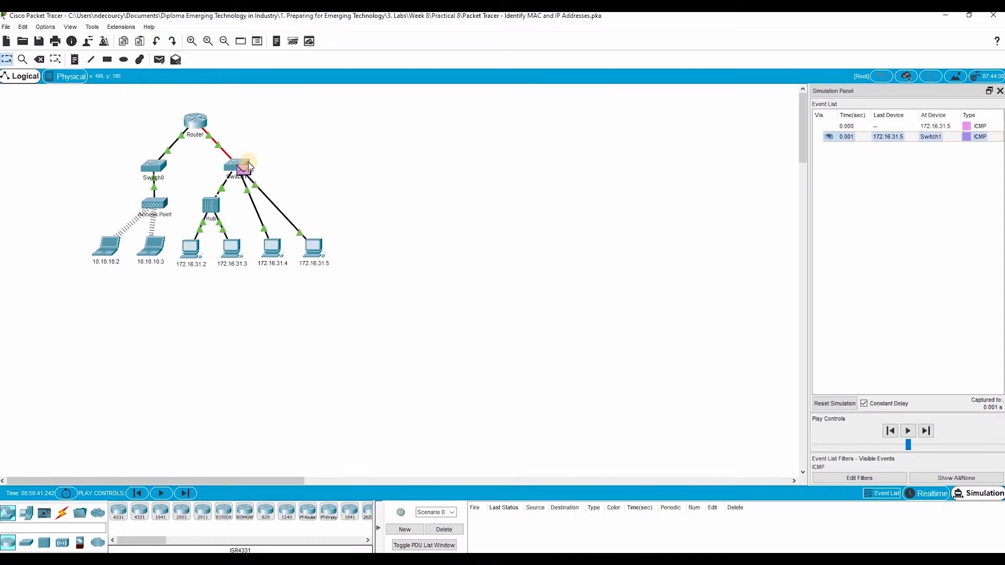
{"action": "mouse_move", "coordinate": [248, 166]}
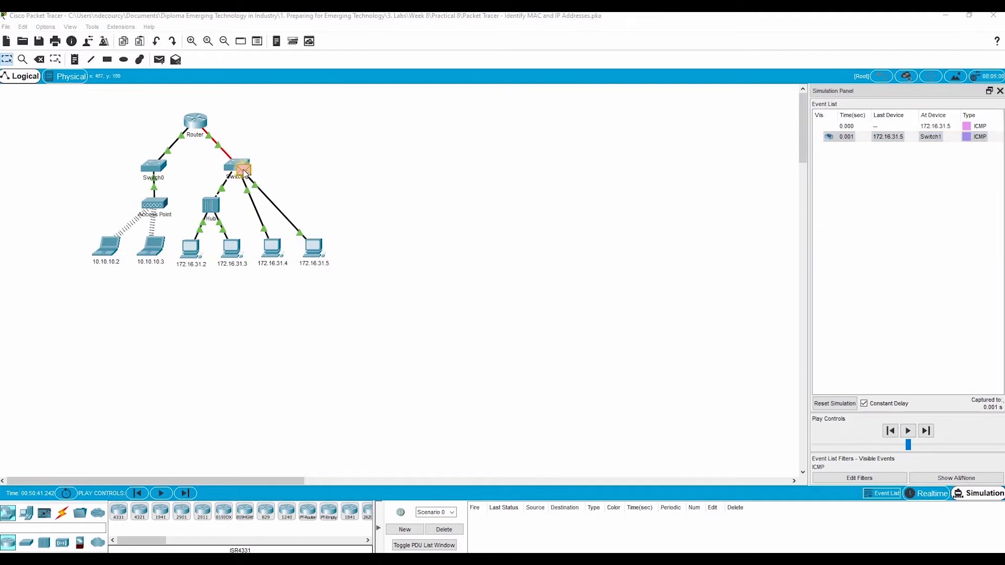
{"action": "left_click", "coordinate": [244, 171]}
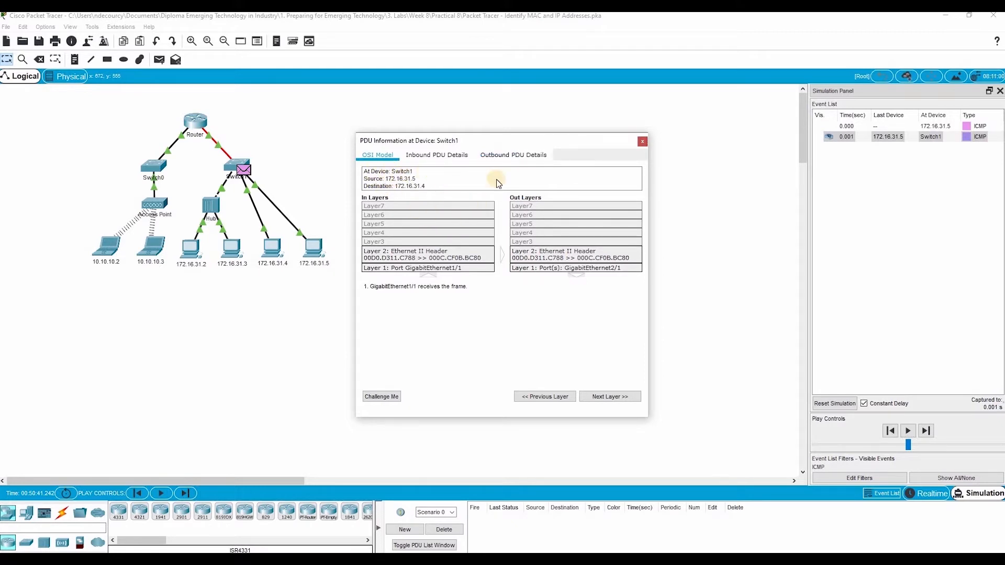
{"action": "left_click", "coordinate": [531, 156]}
{"action": "left_click", "coordinate": [501, 155]}
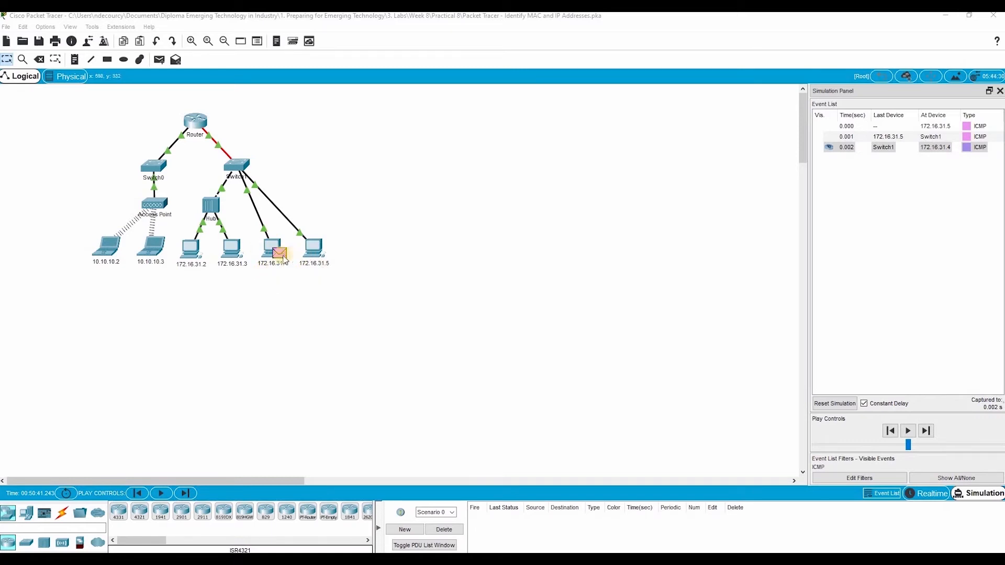
Examine the outbound details of the PDU at 172.16.31.4 and compare them with the second ping table in the Excel workbook
{"action": "left_click", "coordinate": [280, 254]}
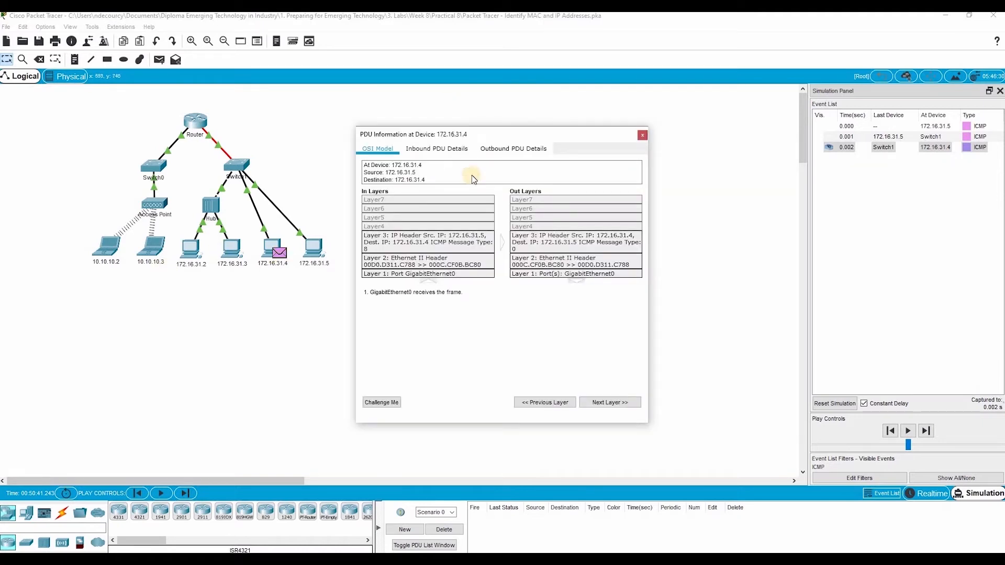
{"action": "left_click", "coordinate": [497, 149]}
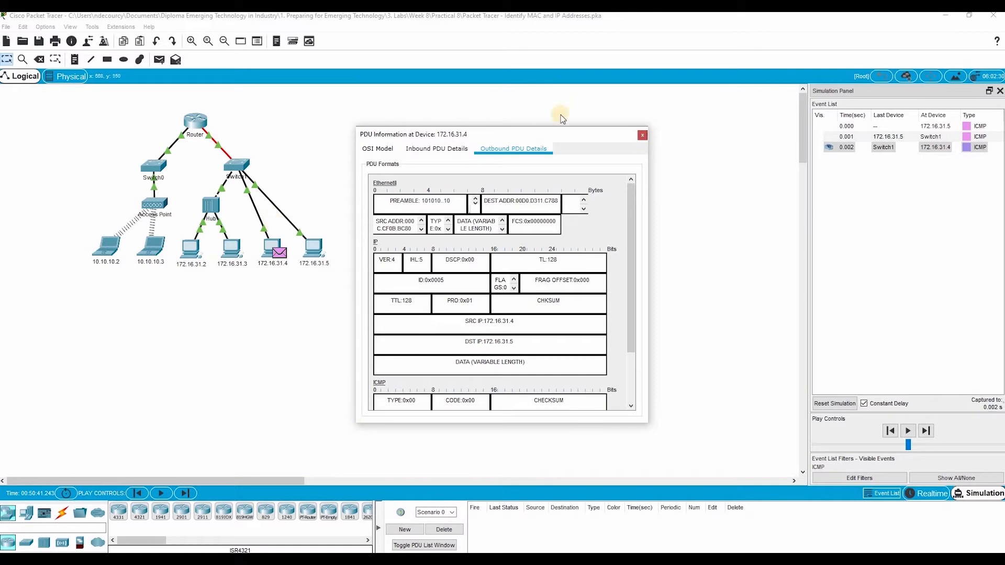
{"action": "left_click_drag", "start_coordinate": [557, 135], "coordinate": [189, 98]}
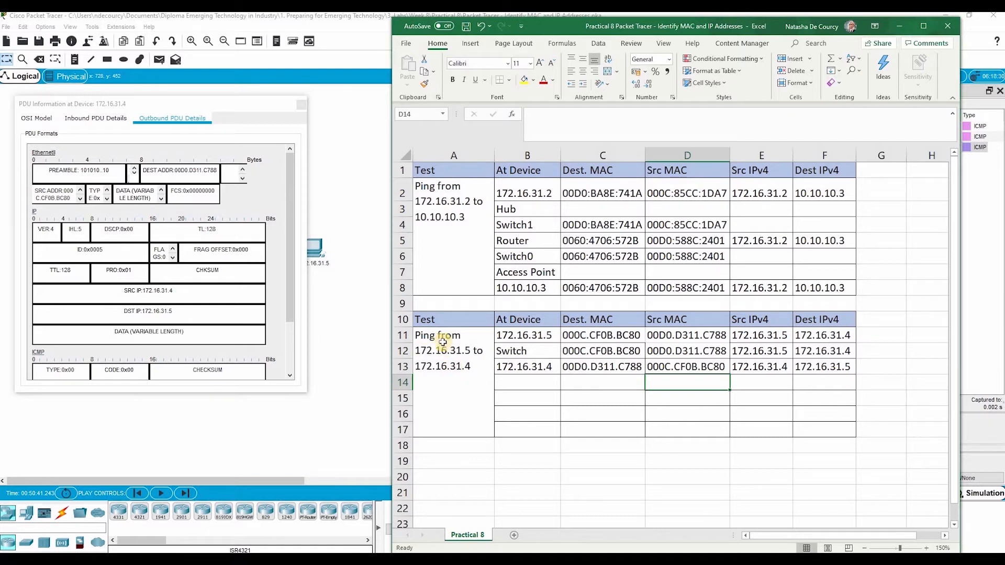
{"action": "left_click", "coordinate": [350, 247]}
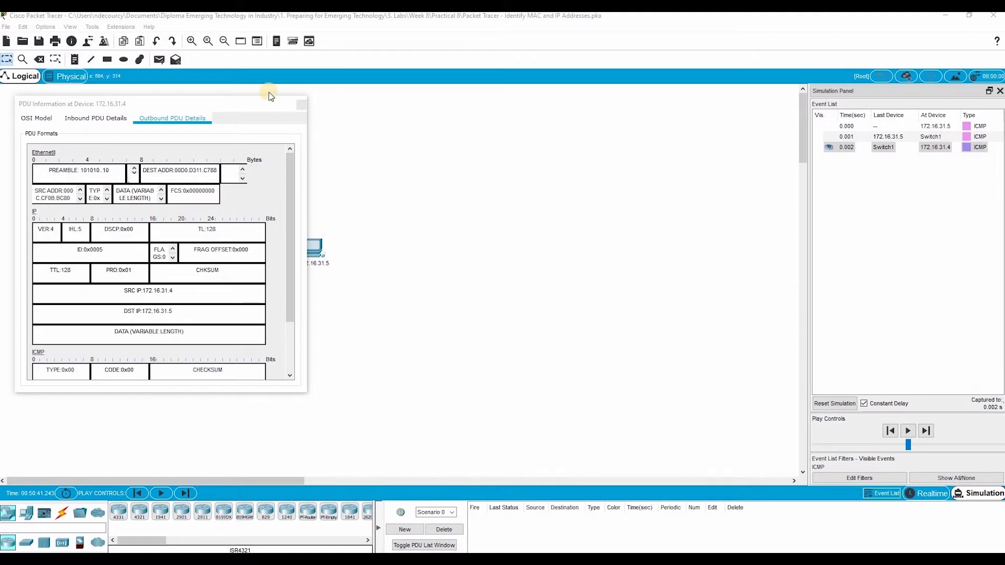
{"action": "left_click_drag", "start_coordinate": [278, 103], "coordinate": [368, 97]}
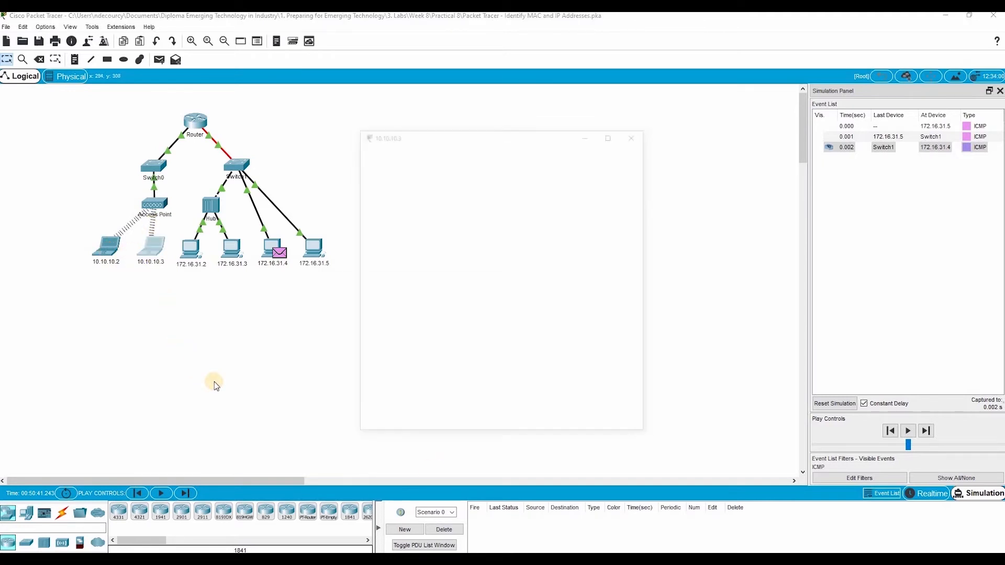
Run the command ping 10.10.10.2 from the Command Prompt of laptop 10.10.10.3
{"action": "left_click", "coordinate": [440, 154]}
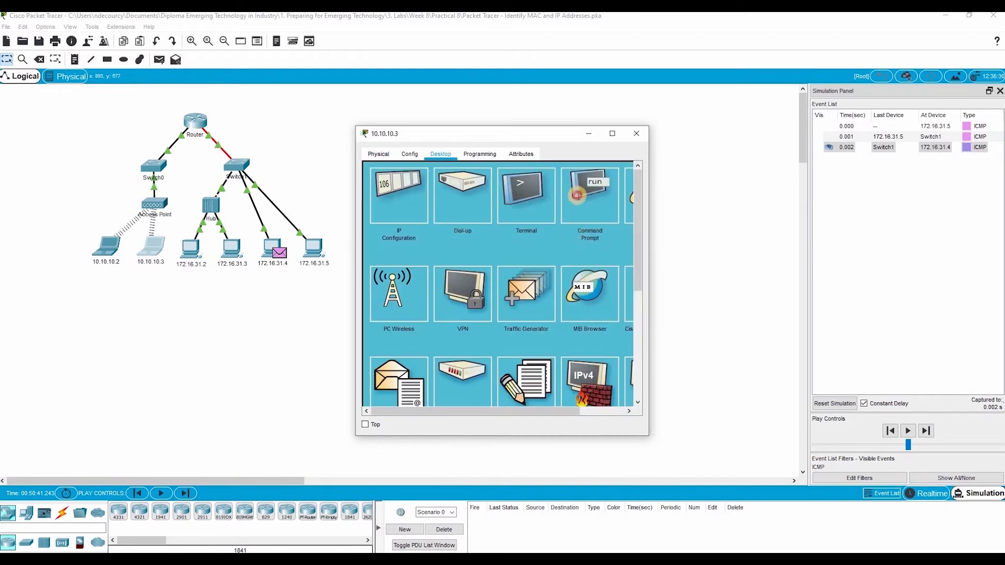
{"action": "left_click", "coordinate": [572, 224]}
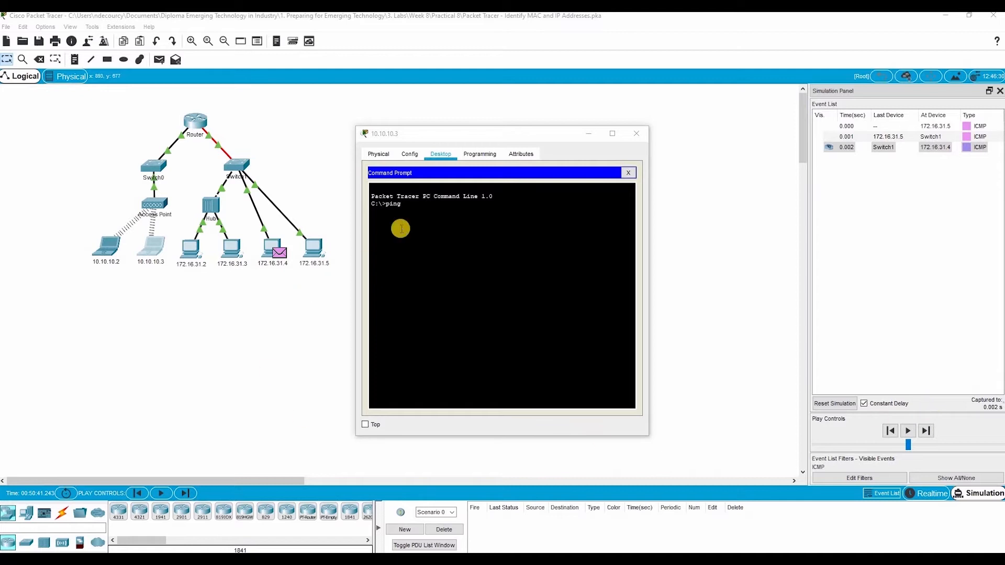
{"action": "right_click", "coordinate": [424, 201]}
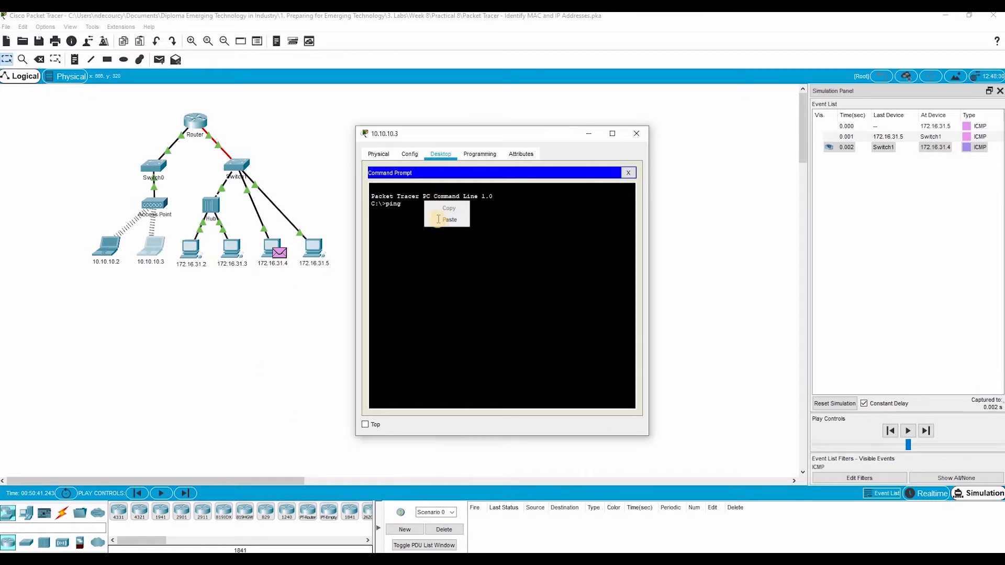
{"action": "left_click", "coordinate": [438, 221]}
{"action": "right_click", "coordinate": [430, 207]}
{"action": "left_click", "coordinate": [439, 225]}
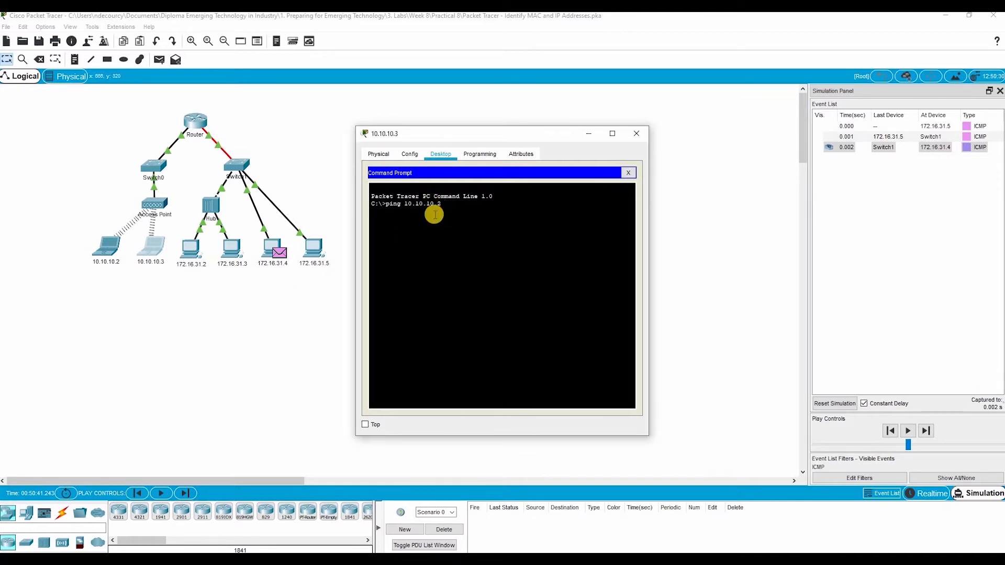
{"action": "key", "text": "Return"}
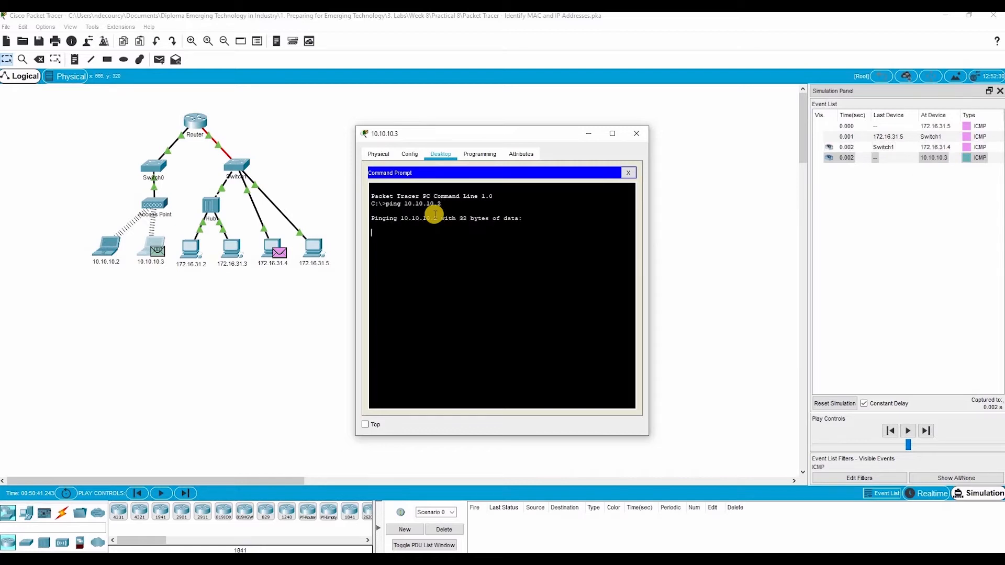
Open the PDU at 10.10.10.3 and examine the source and destination IP in its outbound details
{"action": "left_click", "coordinate": [158, 254]}
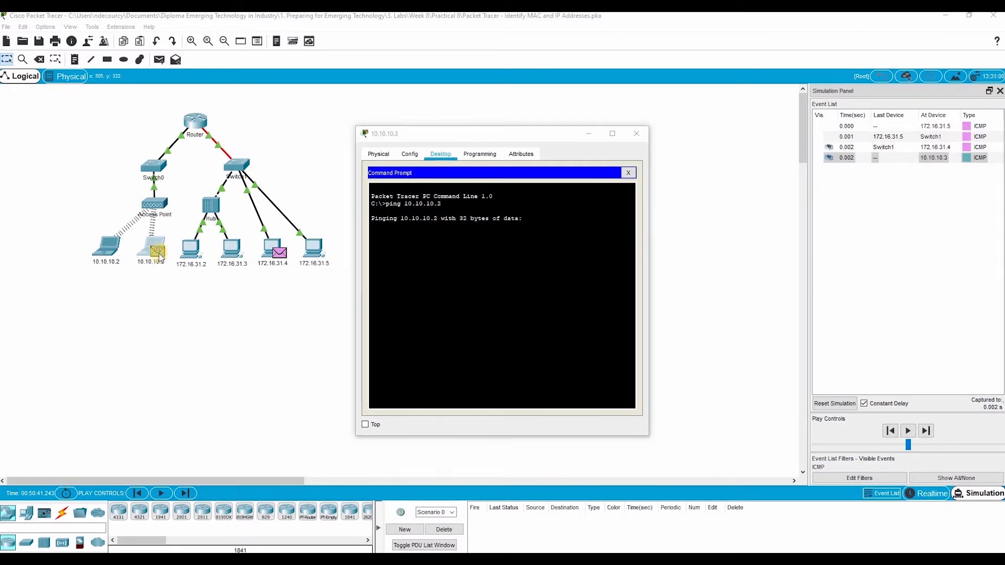
{"action": "left_click", "coordinate": [159, 255]}
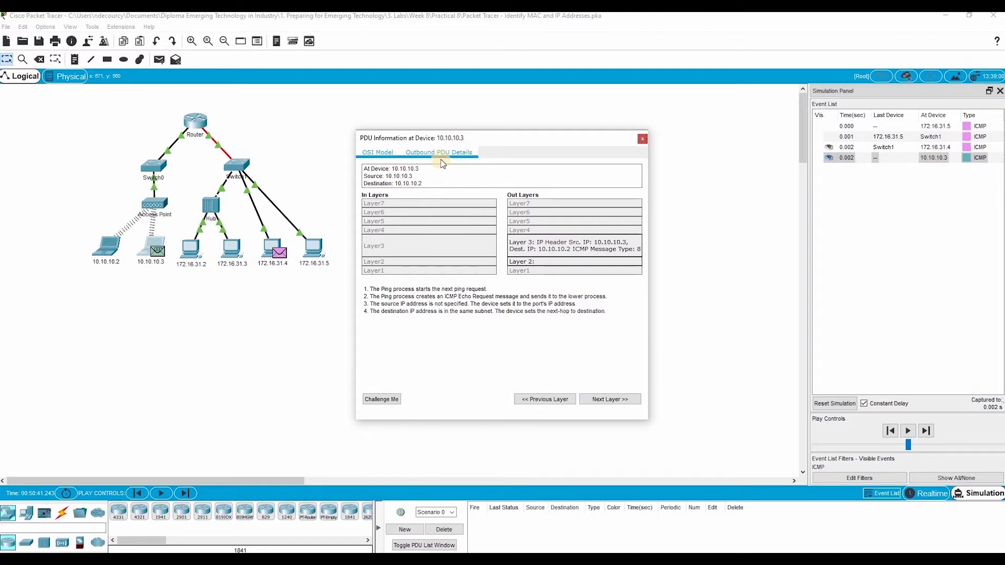
{"action": "left_click", "coordinate": [454, 153]}
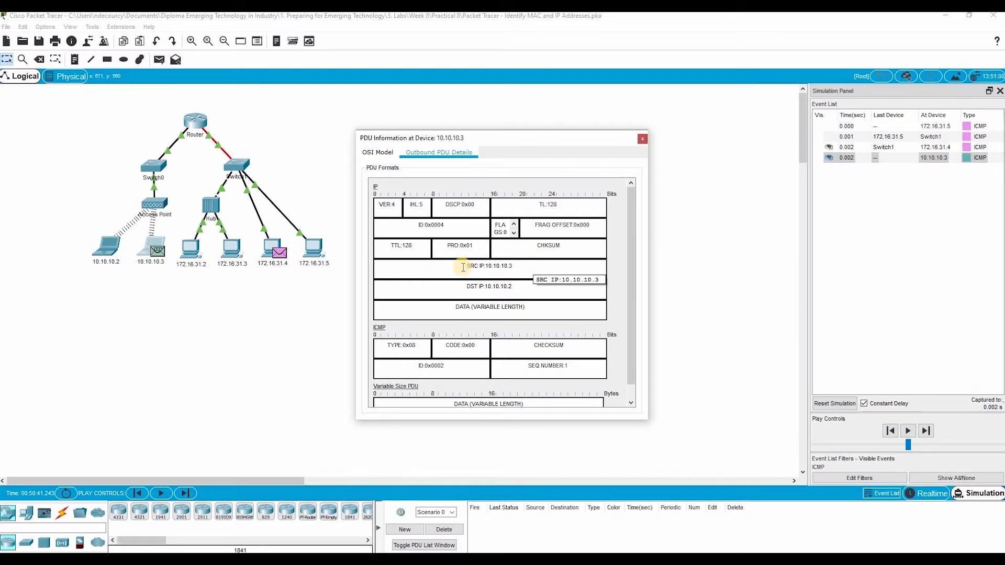
{"action": "left_click_drag", "start_coordinate": [512, 270], "coordinate": [464, 273]}
{"action": "left_click", "coordinate": [450, 294]}
{"action": "left_click", "coordinate": [551, 278]}
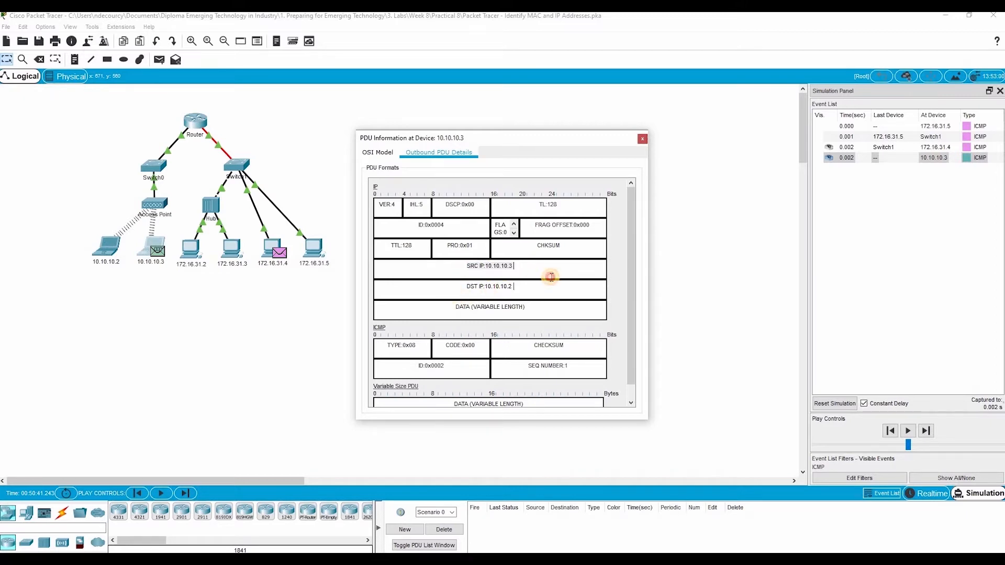
{"action": "triple_click", "coordinate": [530, 296]}
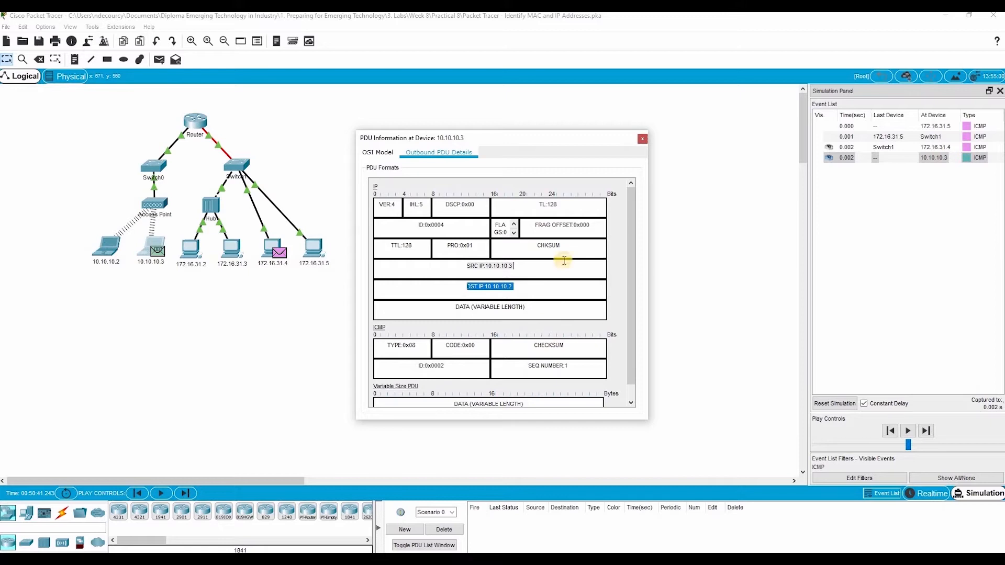
Compare the 10.10.10.3 PDU details with the first row of the third ping table in the Excel workbook, then close the PDU window
{"action": "left_click_drag", "start_coordinate": [482, 135], "coordinate": [157, 111]}
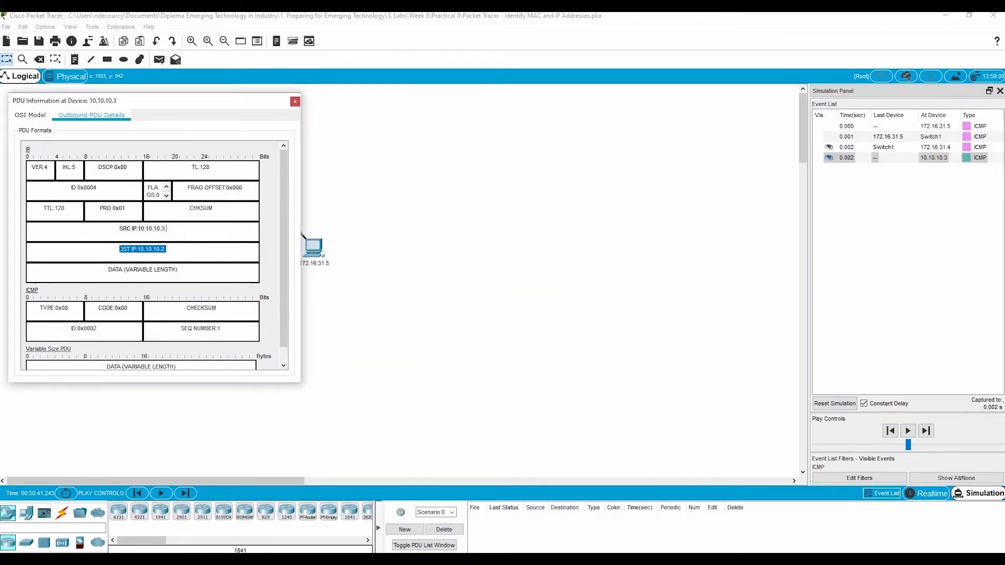
{"action": "left_click_drag", "start_coordinate": [1004, 256], "coordinate": [618, 25]}
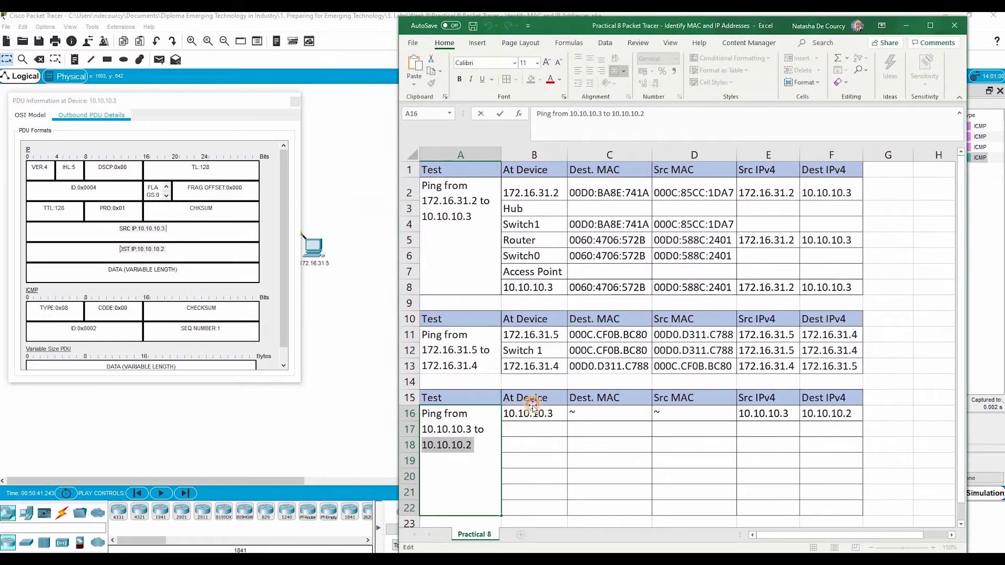
{"action": "left_click_drag", "start_coordinate": [533, 404], "coordinate": [831, 409]}
{"action": "left_click", "coordinate": [830, 404]}
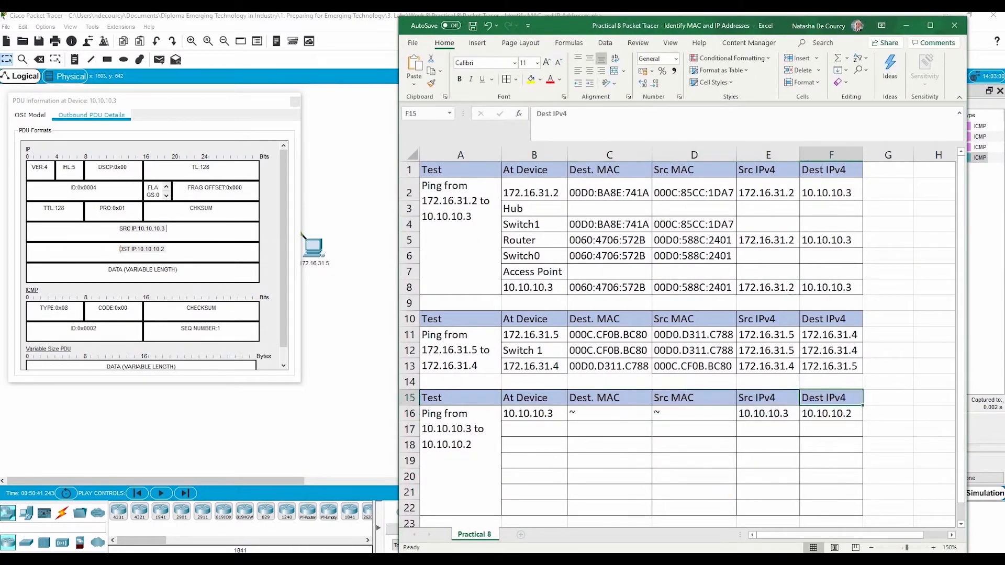
{"action": "left_click_drag", "start_coordinate": [813, 26], "coordinate": [837, 36]}
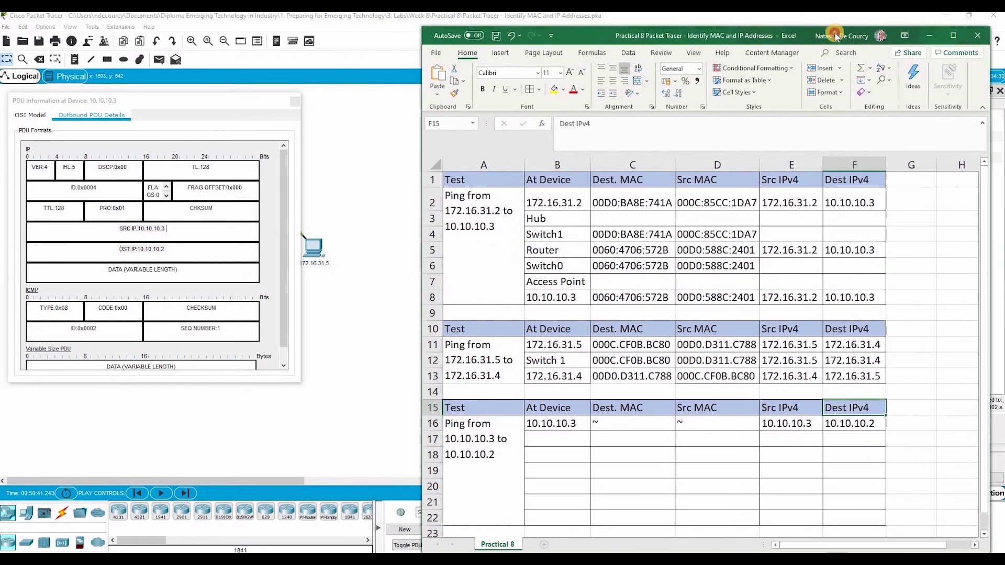
{"action": "left_click", "coordinate": [187, 103]}
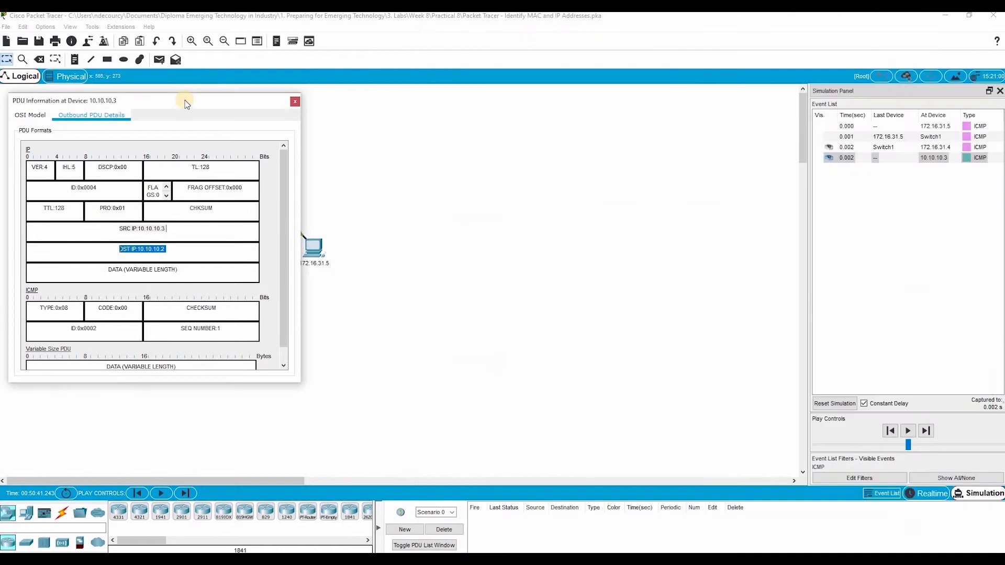
{"action": "left_click", "coordinate": [294, 101]}
Advance the simulation until the PDU reaches the Access Point and examine its outbound details
{"action": "left_click", "coordinate": [185, 494]}
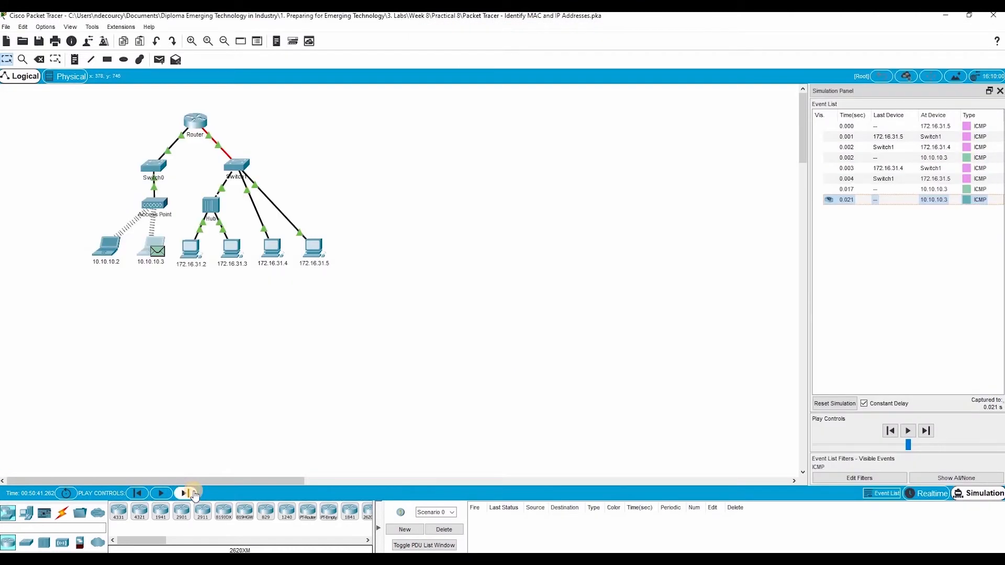
{"action": "left_click", "coordinate": [192, 493]}
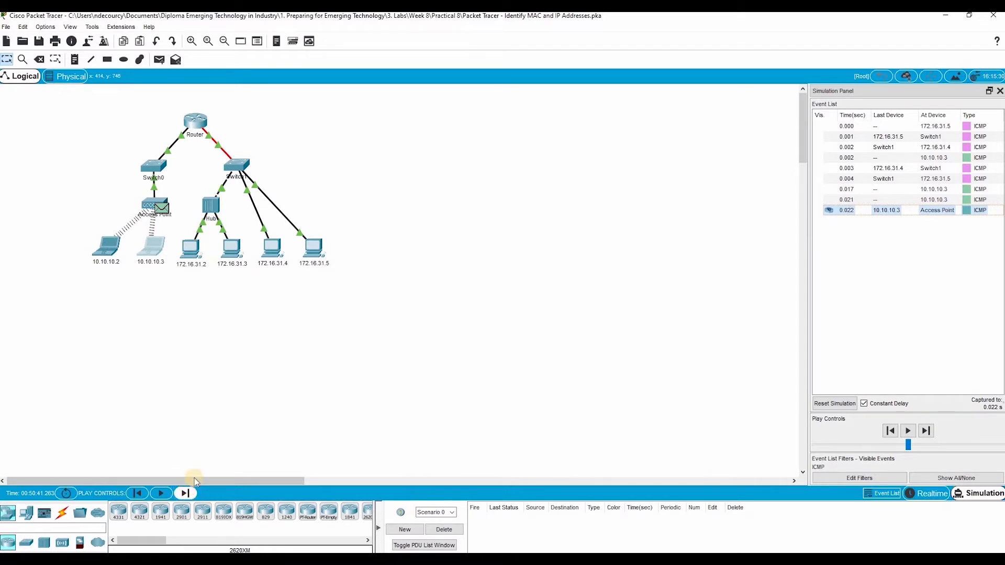
{"action": "left_click", "coordinate": [163, 211]}
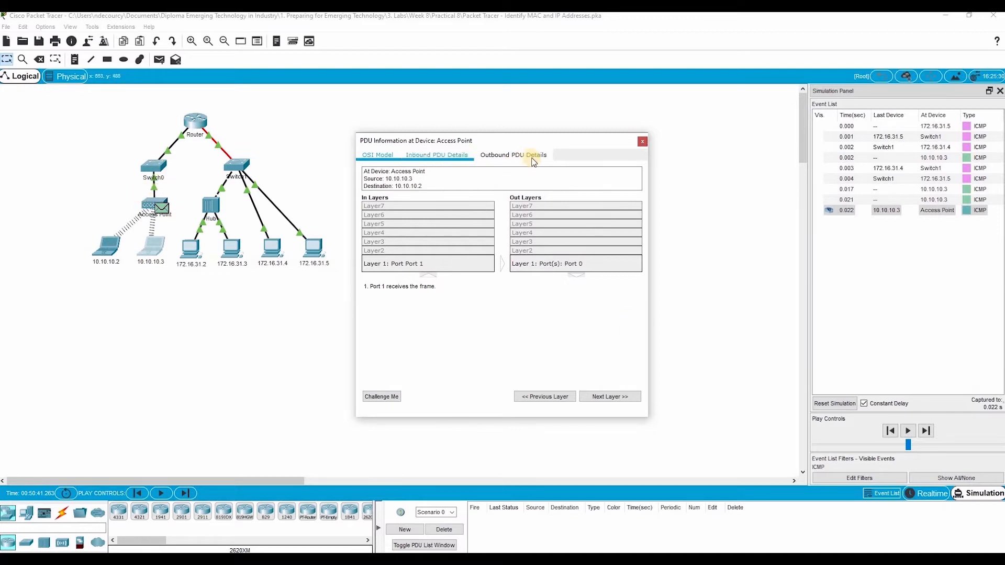
{"action": "left_click", "coordinate": [533, 157]}
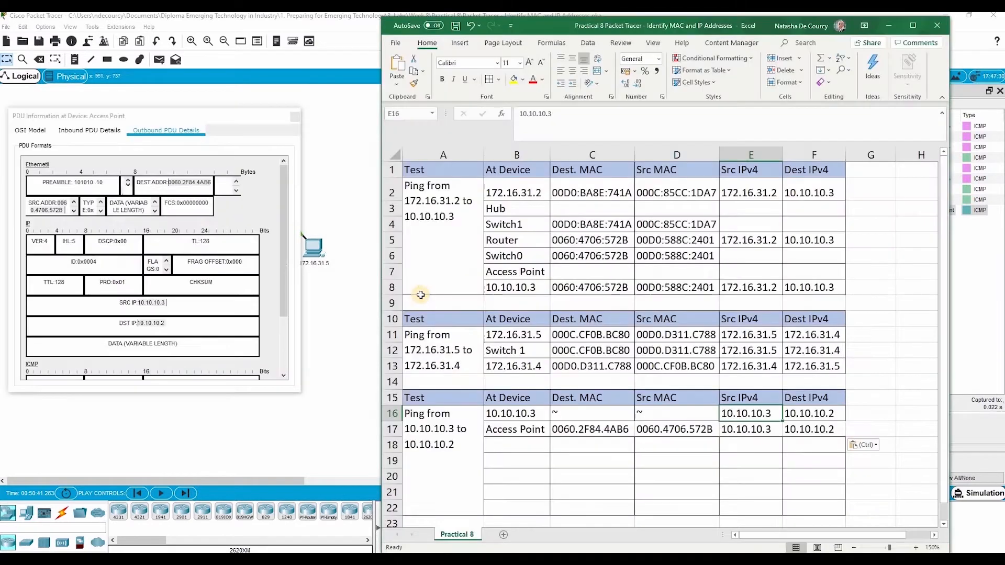
Compare the Access Point PDU's MAC and IP addresses with row 17 of the Excel workbook and close the PDU window
{"action": "left_click_drag", "start_coordinate": [529, 432], "coordinate": [809, 430]}
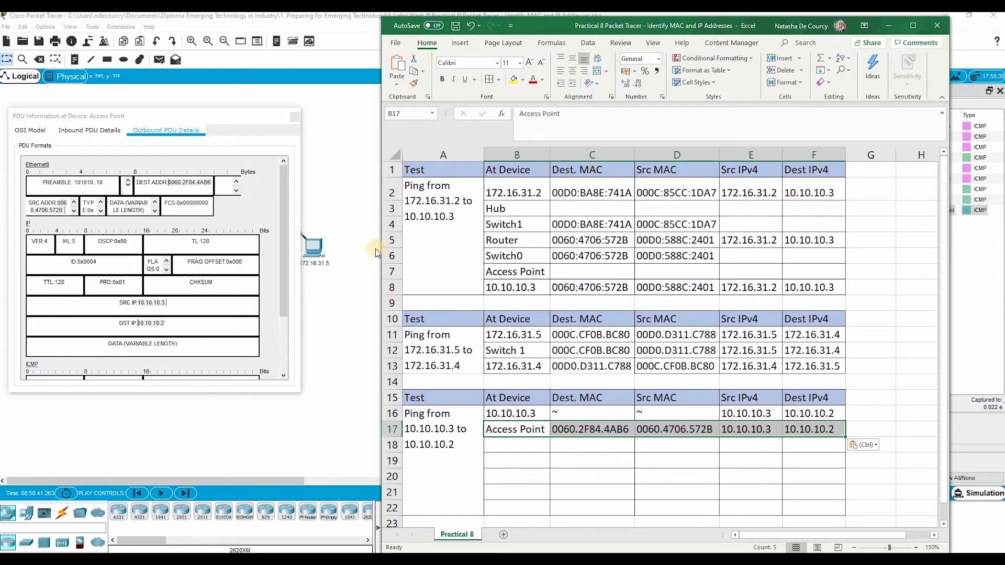
{"action": "left_click", "coordinate": [168, 126]}
{"action": "left_click_drag", "start_coordinate": [168, 125], "coordinate": [483, 113]}
{"action": "left_click", "coordinate": [609, 106]}
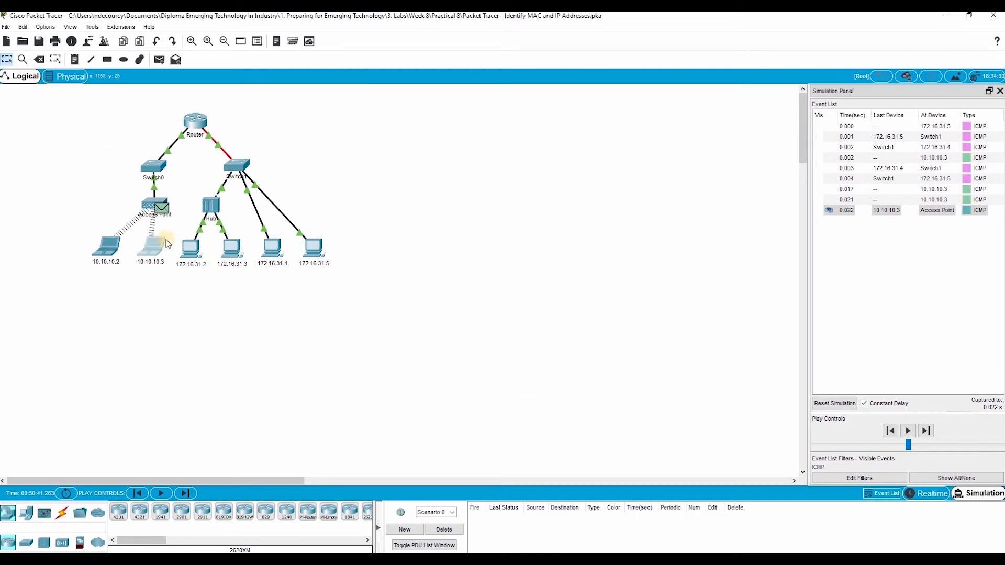
Advance the simulation one hop to Switch0 and examine the outbound details of the PDU there
{"action": "left_click", "coordinate": [185, 493]}
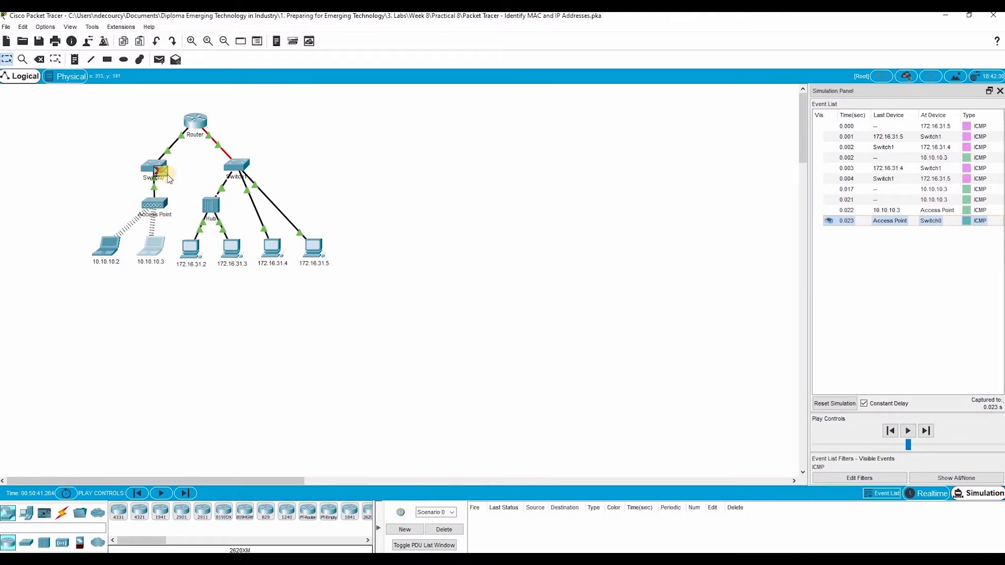
{"action": "mouse_move", "coordinate": [167, 194]}
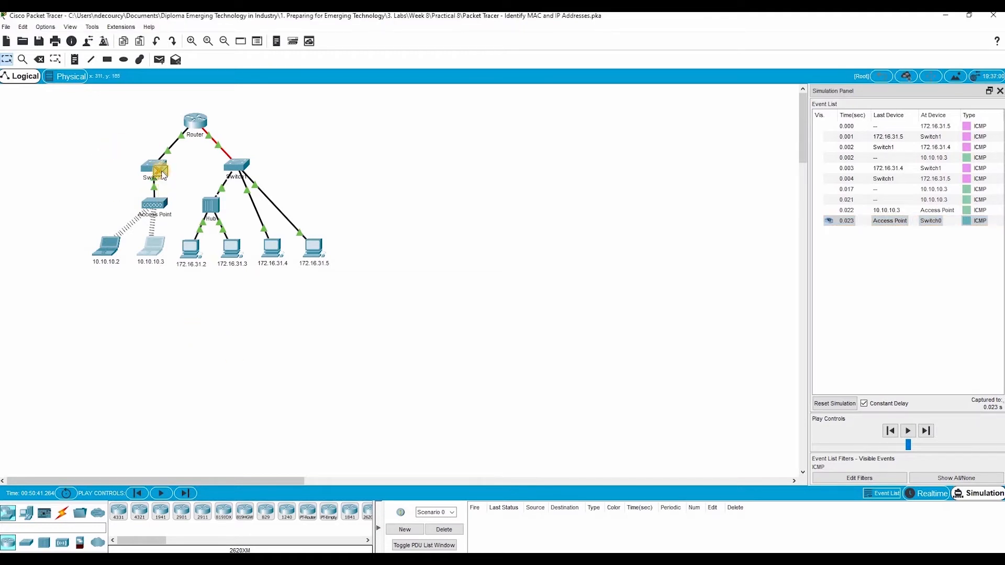
{"action": "left_click", "coordinate": [162, 177]}
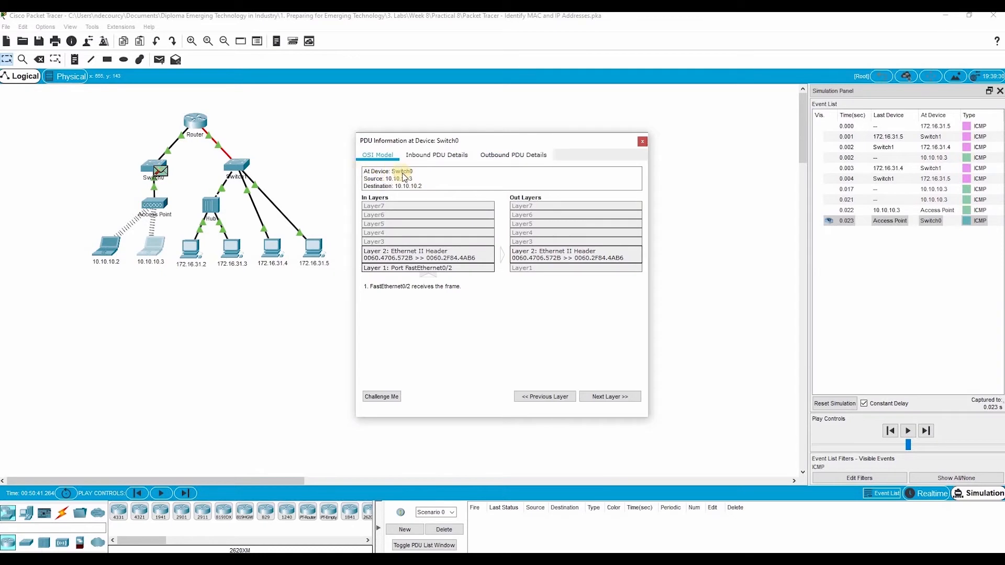
{"action": "left_click", "coordinate": [487, 155]}
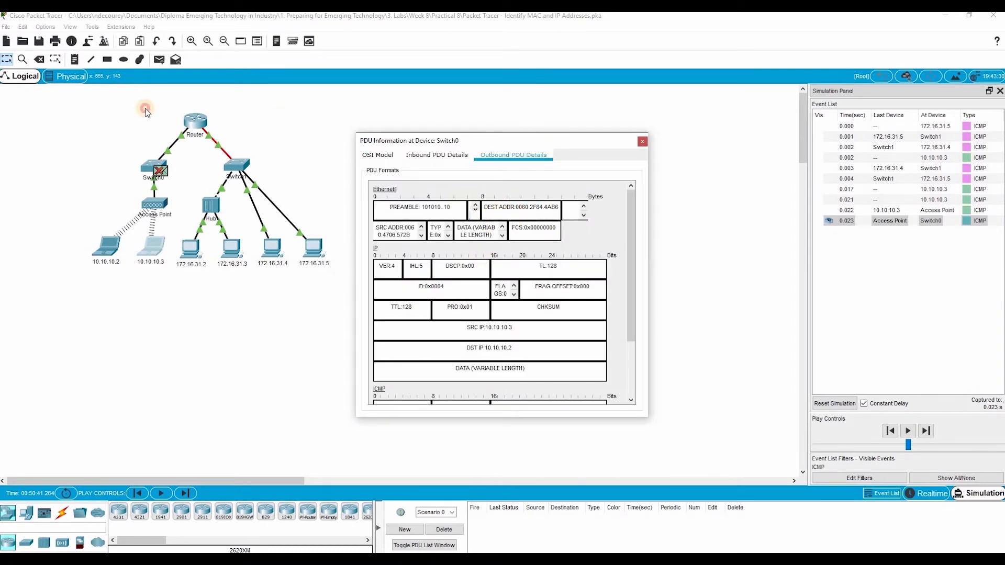
{"action": "left_click_drag", "start_coordinate": [537, 139], "coordinate": [251, 113]}
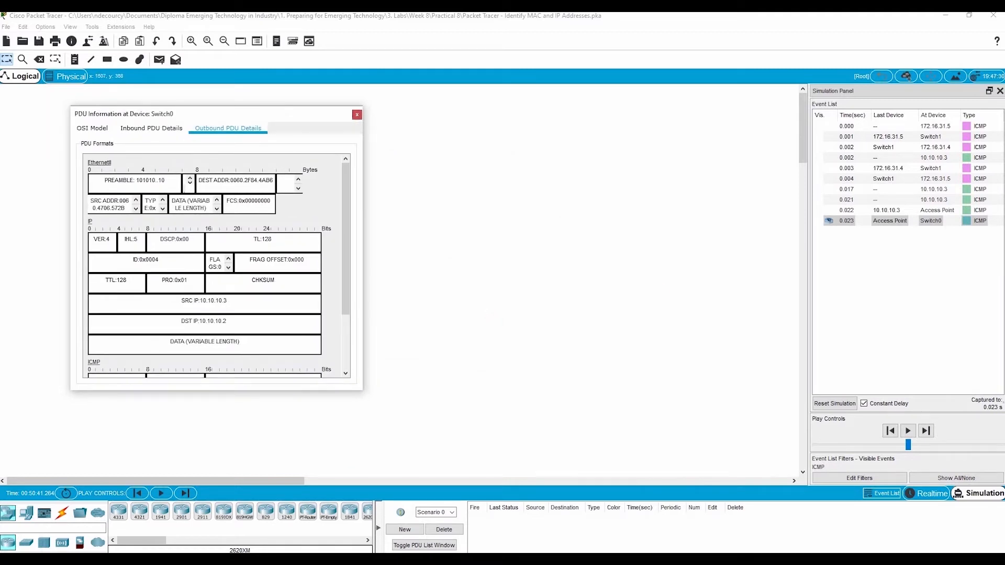
Compare the Switch0 PDU's addresses with the Switch 0 row in the Excel workbook and close the PDU window
{"action": "left_click", "coordinate": [209, 559]}
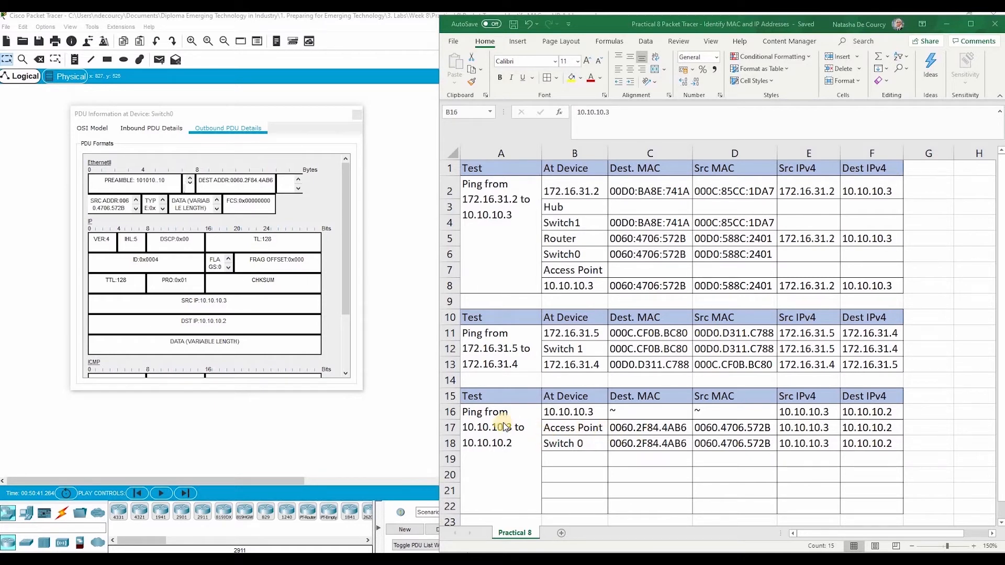
{"action": "left_click", "coordinate": [359, 113]}
{"action": "left_click", "coordinate": [359, 113]}
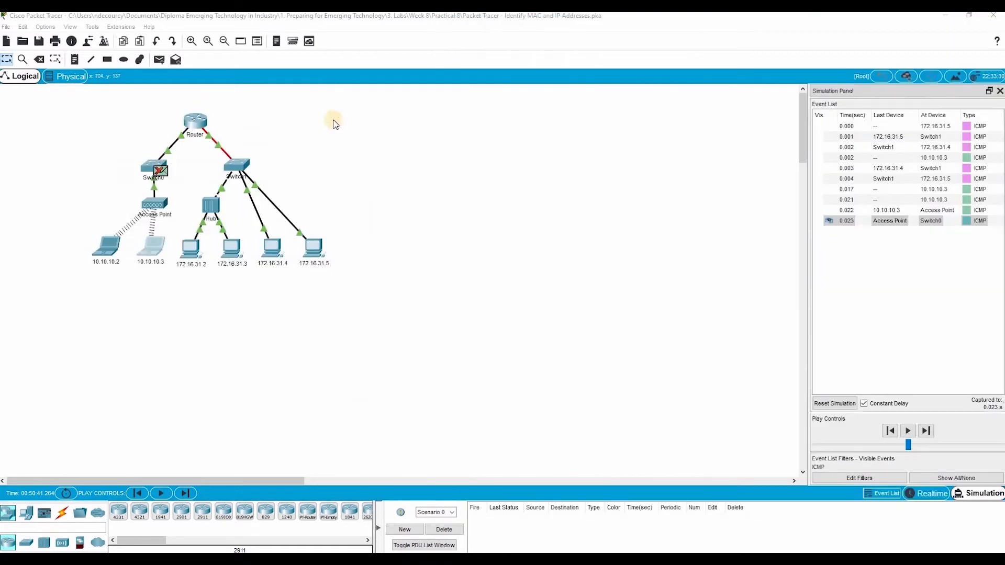
Advance the simulation to the Access Point again and examine the PDU's outbound 802.11 wireless addresses and IP header
{"action": "left_click", "coordinate": [185, 493]}
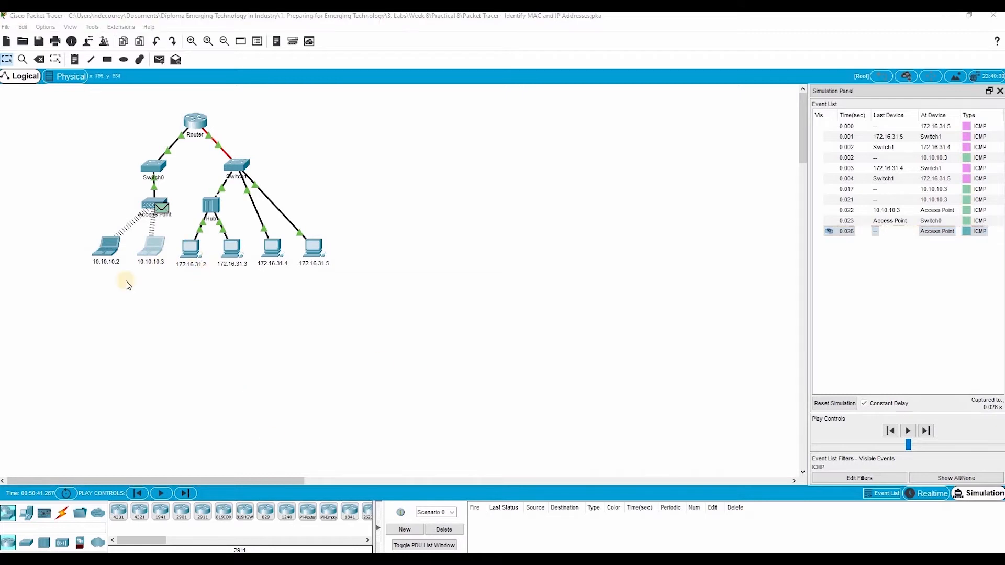
{"action": "left_click", "coordinate": [159, 212]}
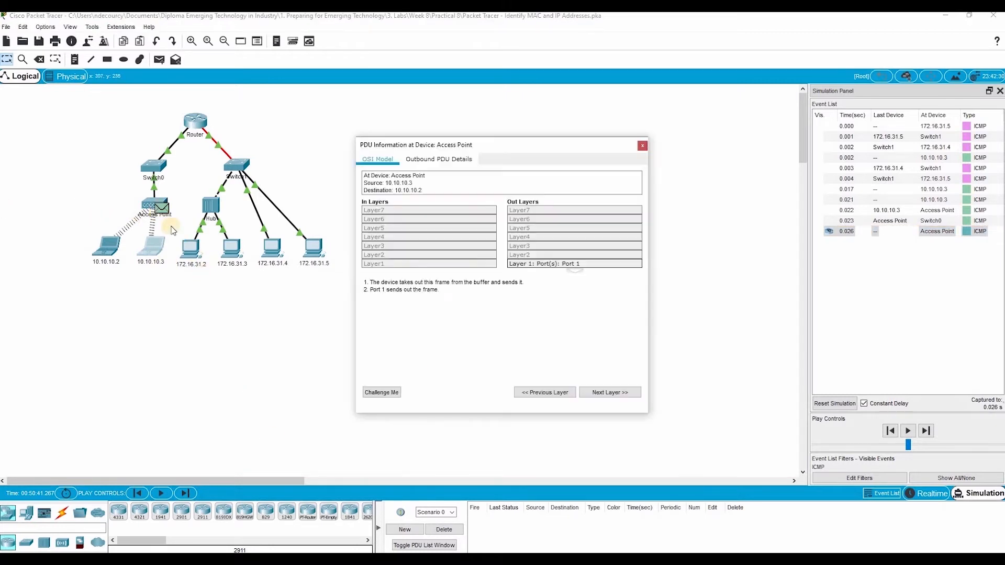
{"action": "left_click", "coordinate": [435, 160]}
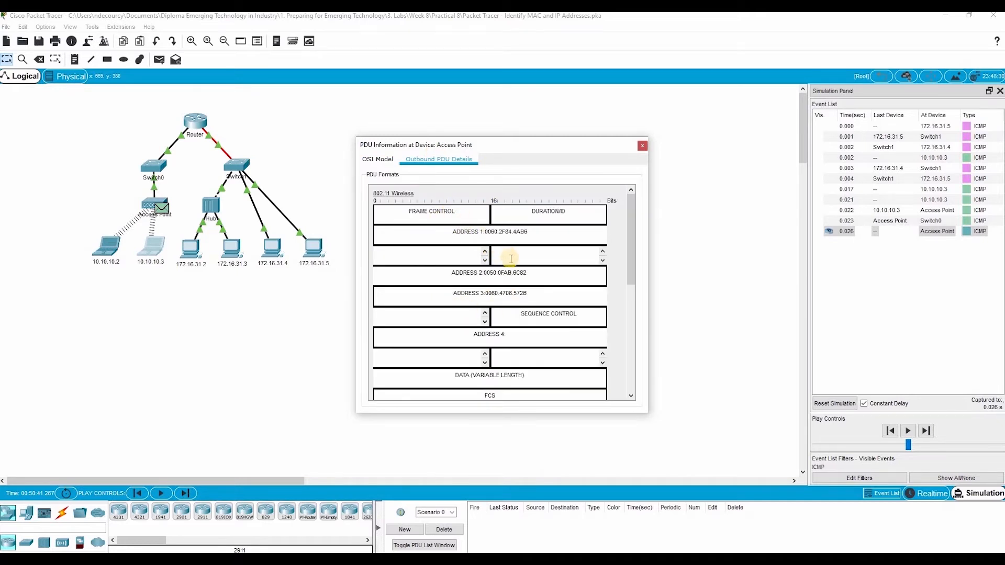
{"action": "scroll", "coordinate": [510, 259], "scroll_direction": "down", "scroll_amount": 3}
{"action": "scroll", "coordinate": [511, 261], "scroll_direction": "up", "scroll_amount": 1}
{"action": "scroll", "coordinate": [511, 261], "scroll_direction": "down", "scroll_amount": 3}
{"action": "scroll", "coordinate": [511, 273], "scroll_direction": "up", "scroll_amount": 1}
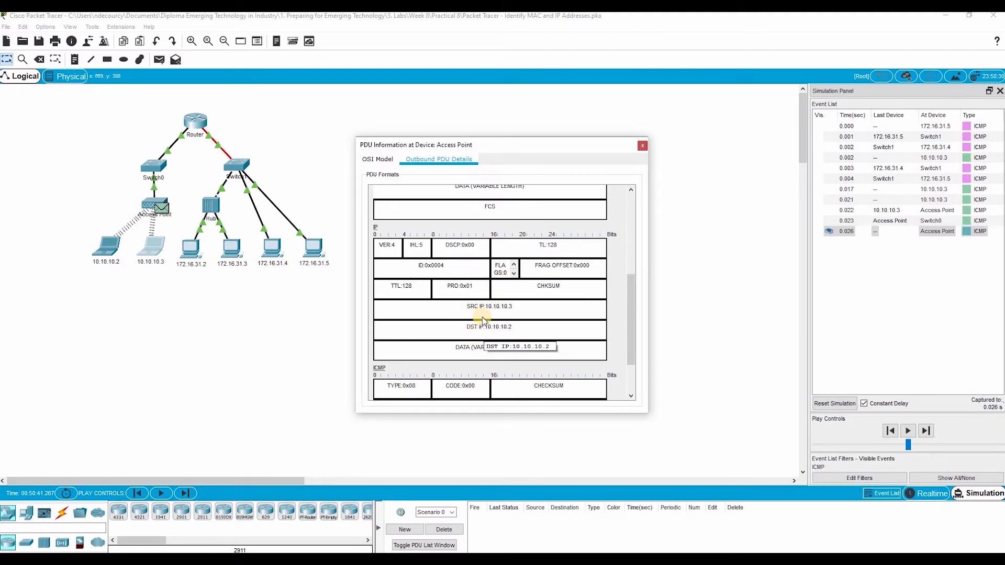
Compare the second Access Point PDU's details with row 19 of the third ping table in the Excel workbook
{"action": "left_click_drag", "start_coordinate": [482, 149], "coordinate": [271, 135]}
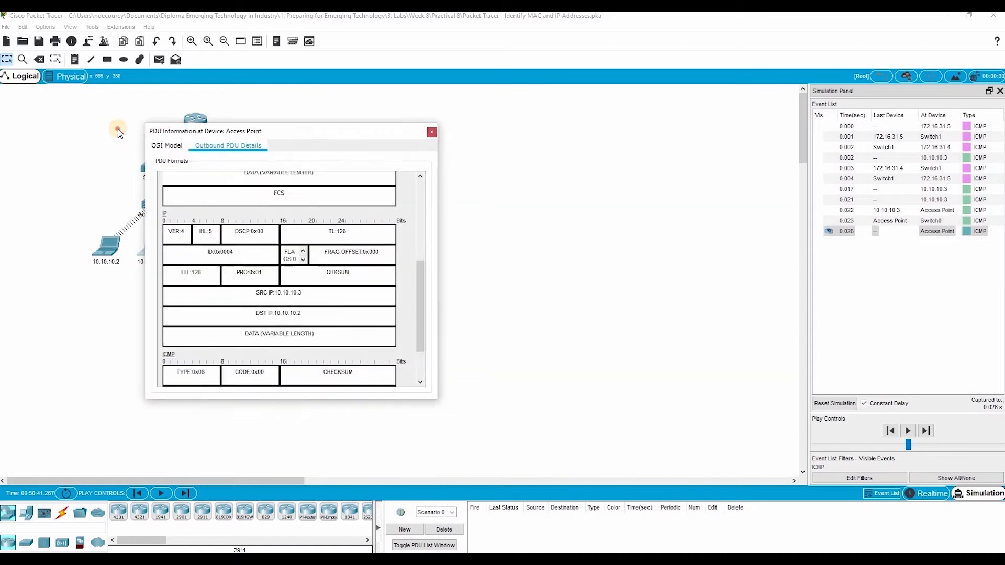
{"action": "left_click_drag", "start_coordinate": [118, 129], "coordinate": [134, 133]}
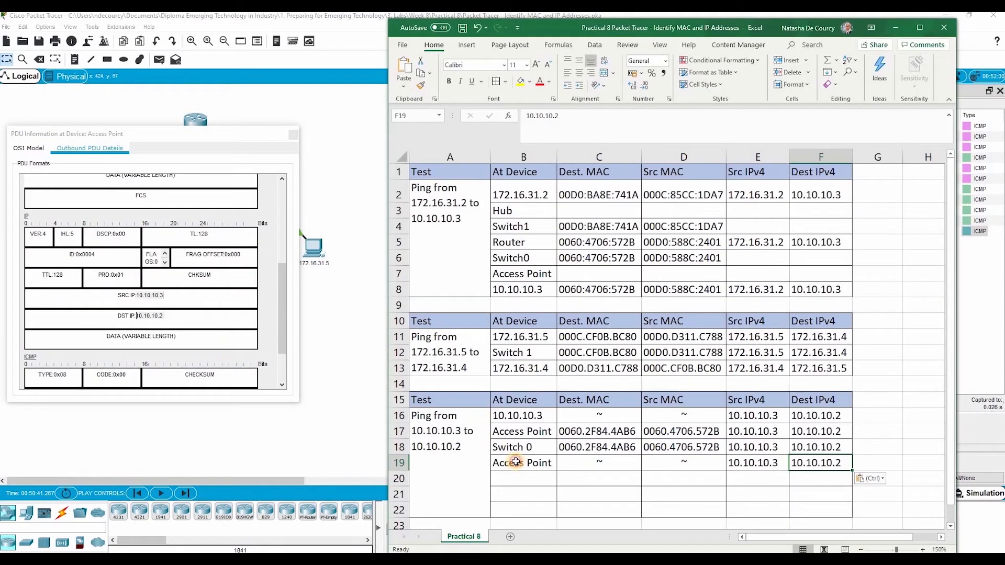
{"action": "left_click_drag", "start_coordinate": [516, 463], "coordinate": [817, 463]}
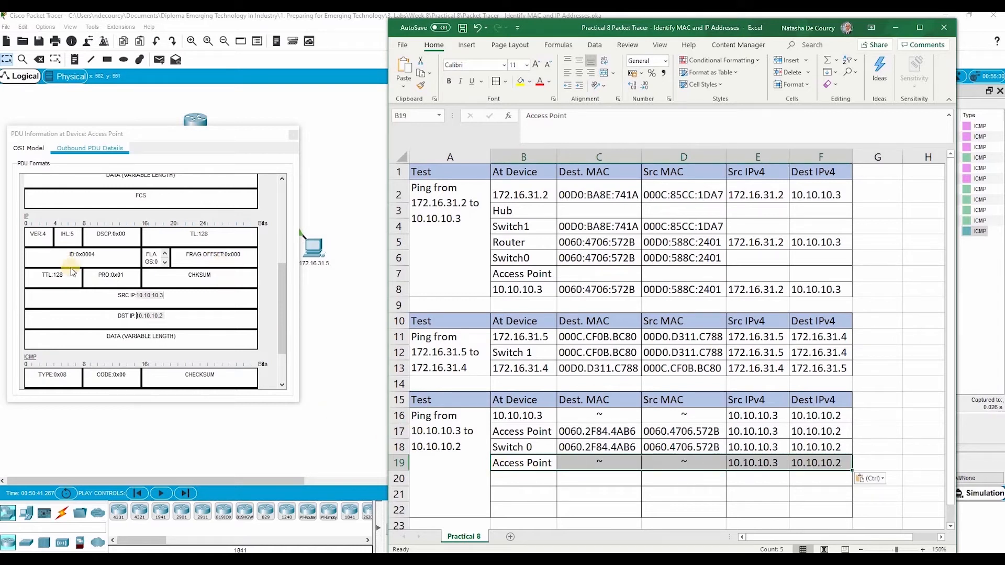
Close the Access Point PDU window, advance the simulation to 10.10.10.2 and examine the outbound 802.11 addresses and IP header there
{"action": "left_click", "coordinate": [4, 204]}
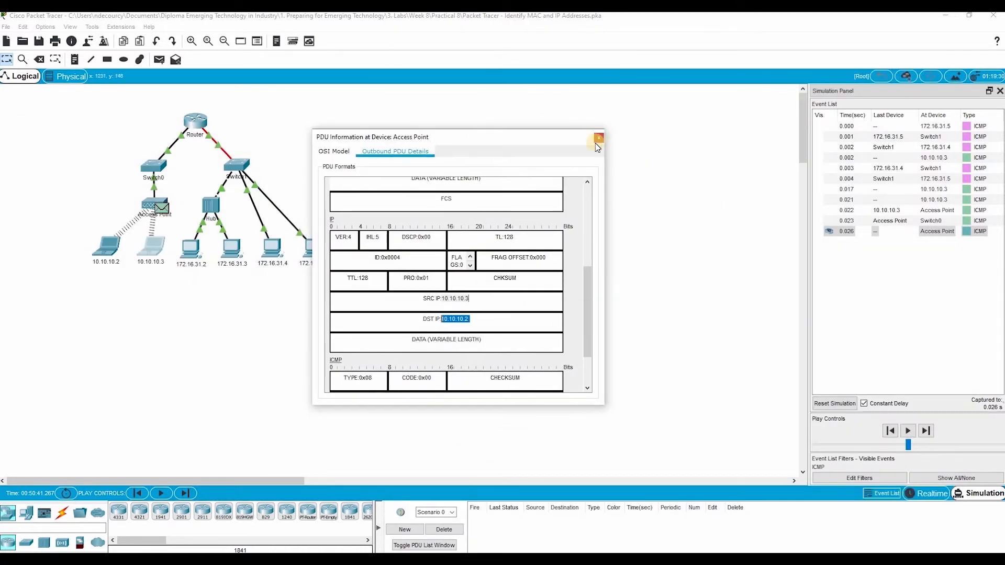
{"action": "left_click", "coordinate": [598, 138]}
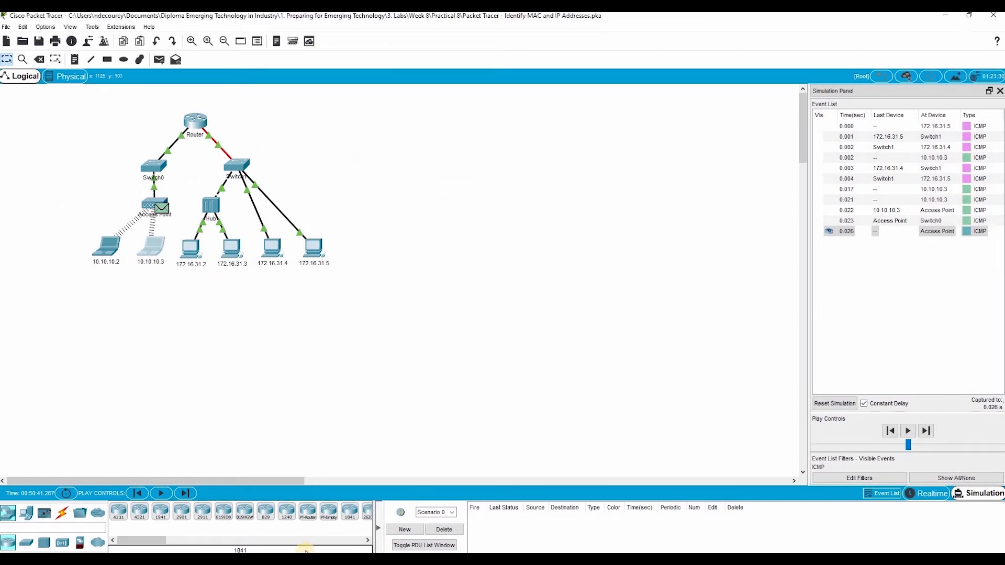
{"action": "left_click", "coordinate": [186, 493]}
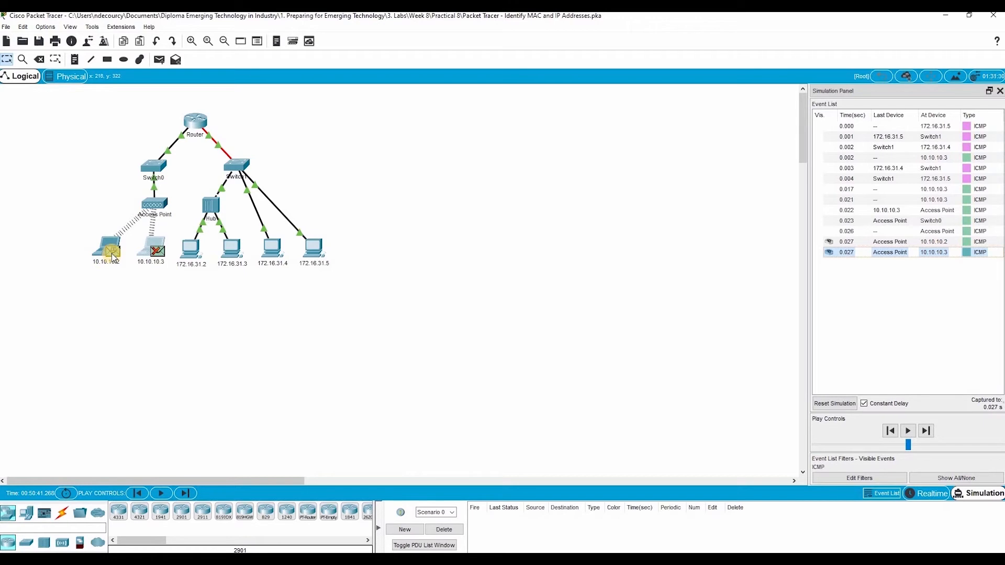
{"action": "left_click", "coordinate": [112, 256]}
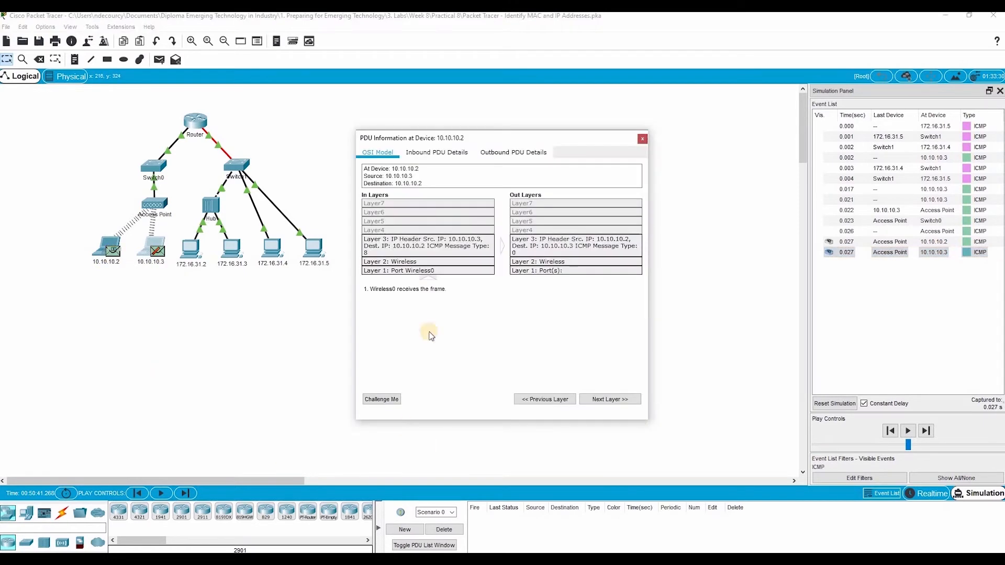
{"action": "left_click", "coordinate": [332, 278]}
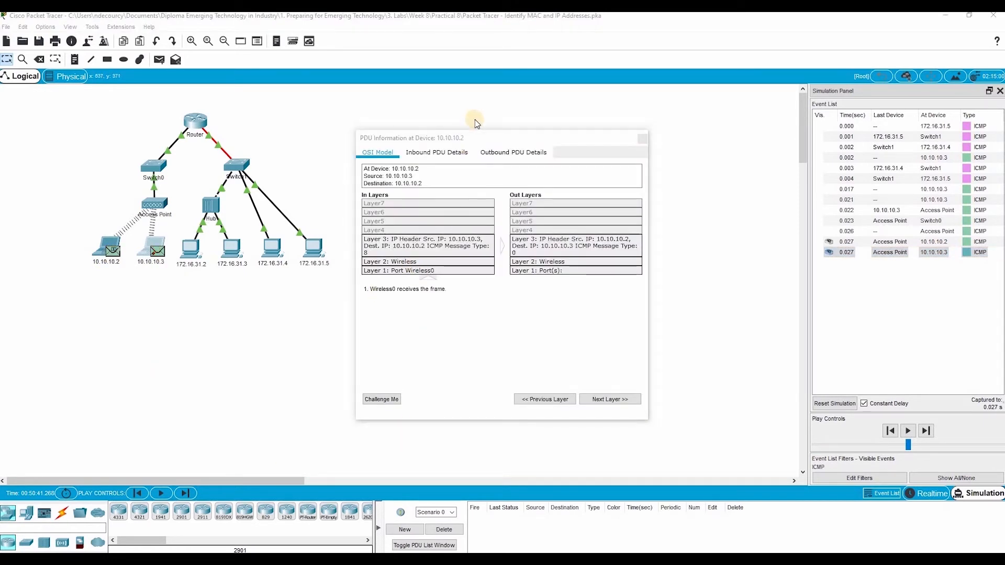
{"action": "left_click", "coordinate": [515, 153]}
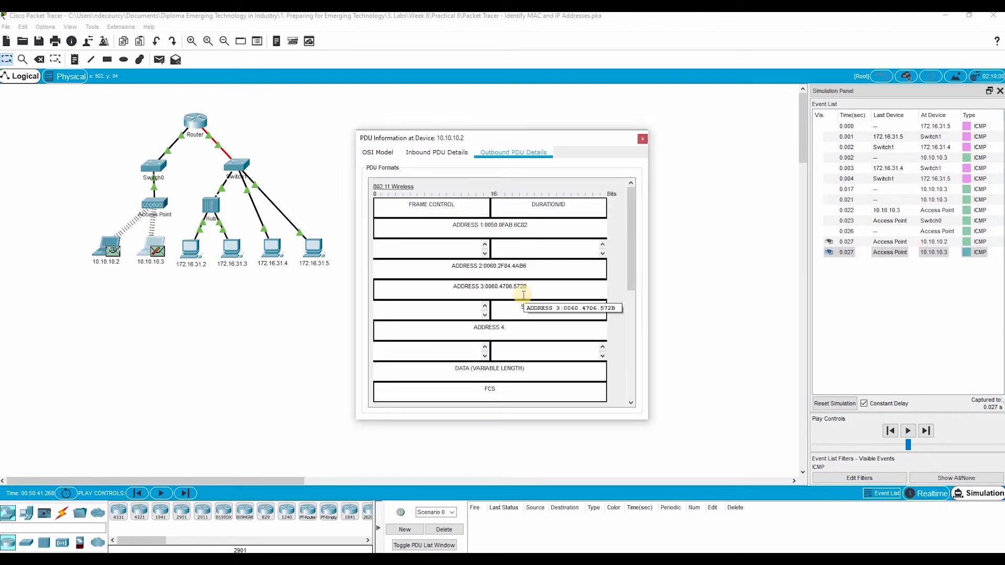
{"action": "scroll", "coordinate": [523, 298], "scroll_direction": "down", "scroll_amount": 5}
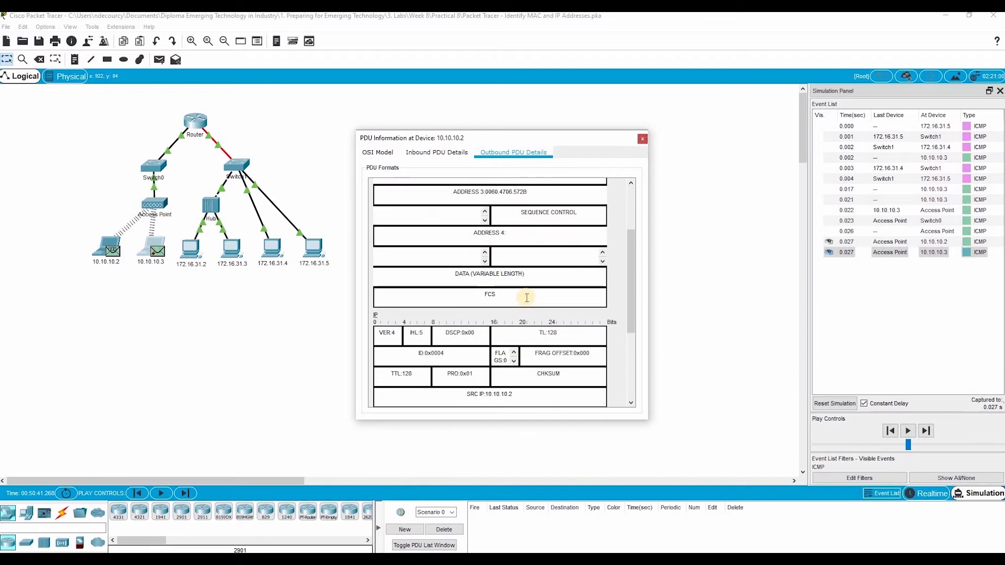
{"action": "scroll", "coordinate": [525, 298], "scroll_direction": "up", "scroll_amount": 5}
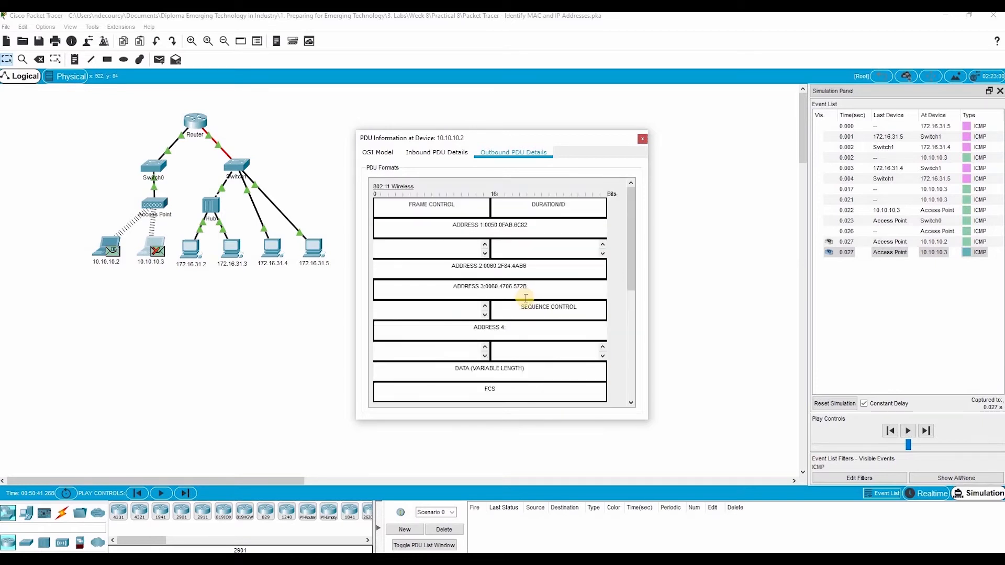
{"action": "scroll", "coordinate": [525, 300], "scroll_direction": "down", "scroll_amount": 6}
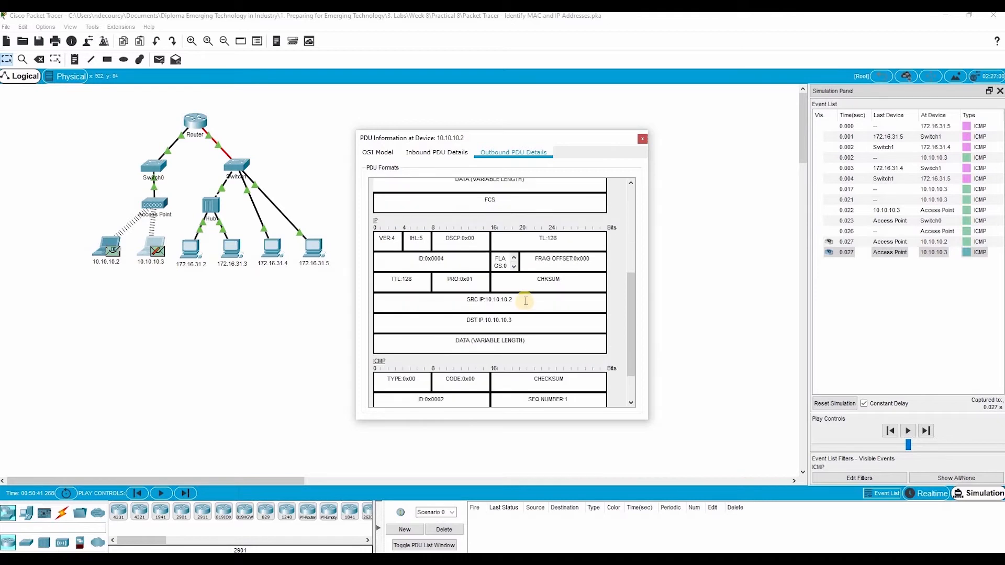
{"action": "scroll", "coordinate": [526, 301], "scroll_direction": "down", "scroll_amount": 1}
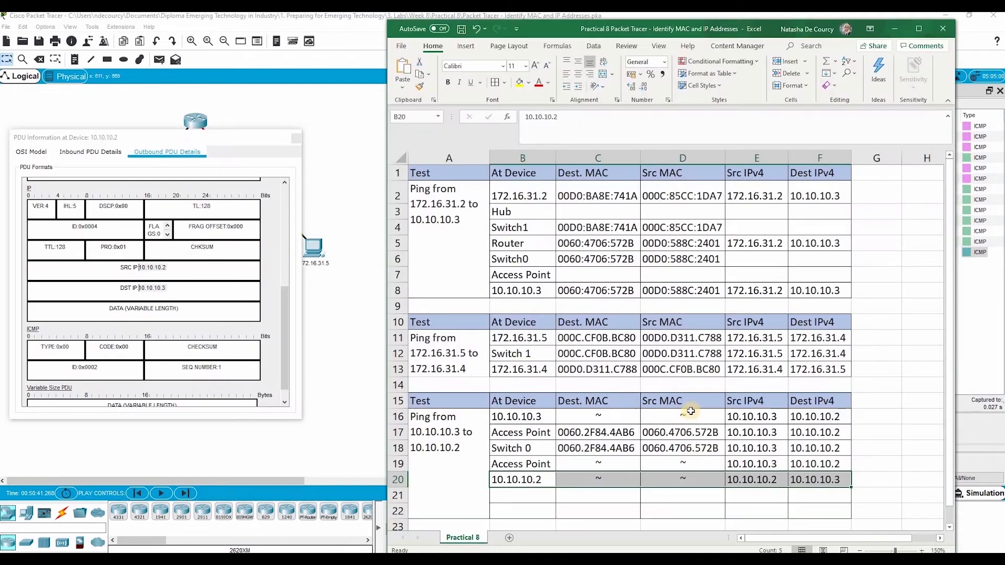
Compare the 10.10.10.2 PDU's details with row 20 of the third ping table in Excel and close the PDU window
{"action": "left_click_drag", "start_coordinate": [526, 480], "coordinate": [817, 479]}
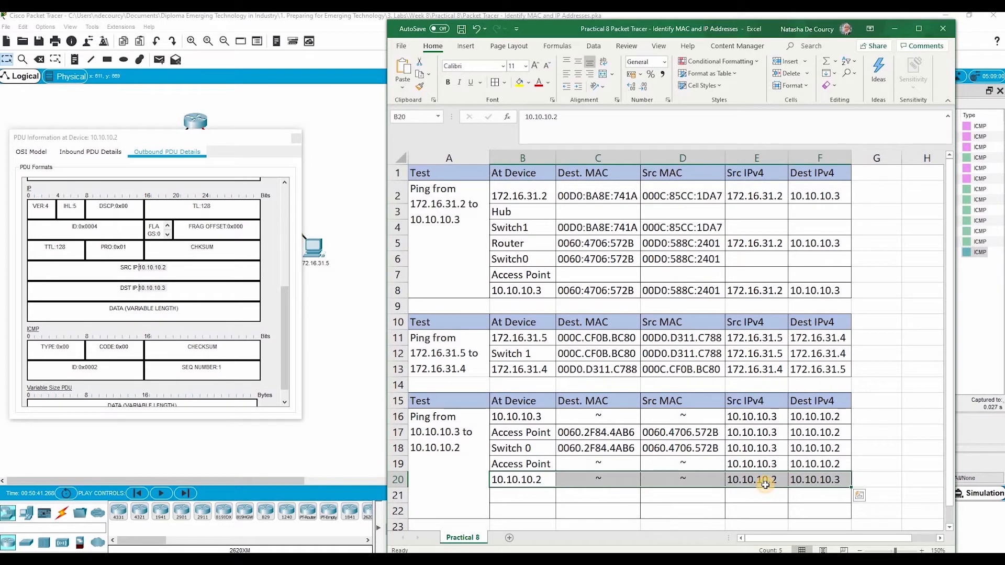
{"action": "left_click", "coordinate": [765, 493]}
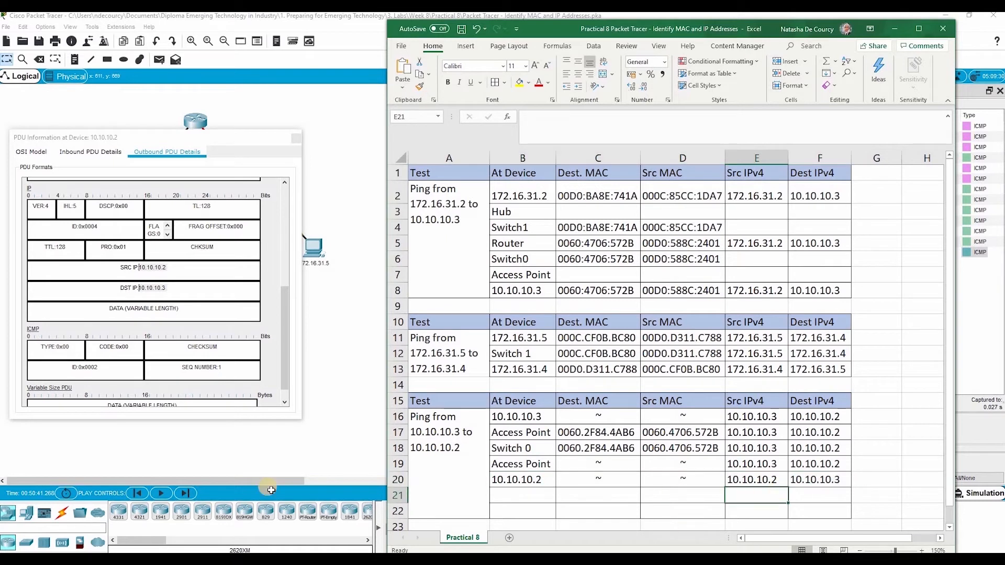
{"action": "left_click", "coordinate": [297, 140]}
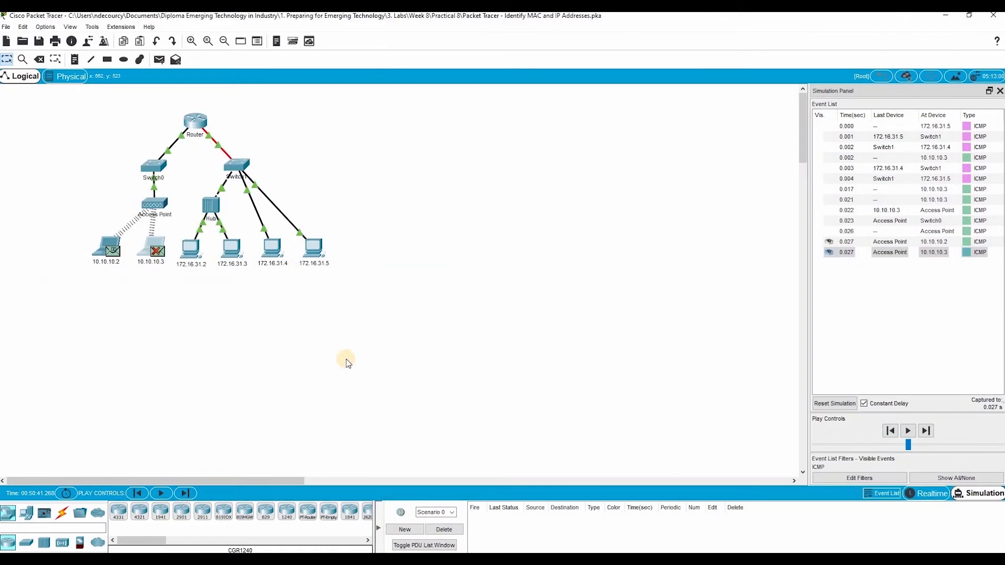
Review the remaining ping tests listed under Step 2 of the lab instructions in Adobe Reader
{"action": "key", "text": "alt+Tab"}
{"action": "key", "text": "alt+Tab"}
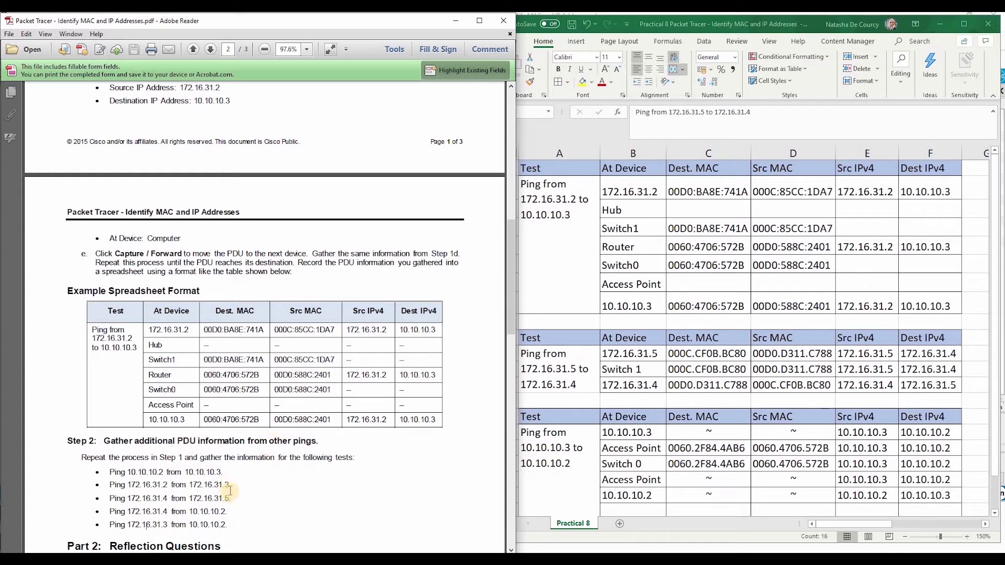
{"action": "left_click_drag", "start_coordinate": [233, 485], "coordinate": [110, 487]}
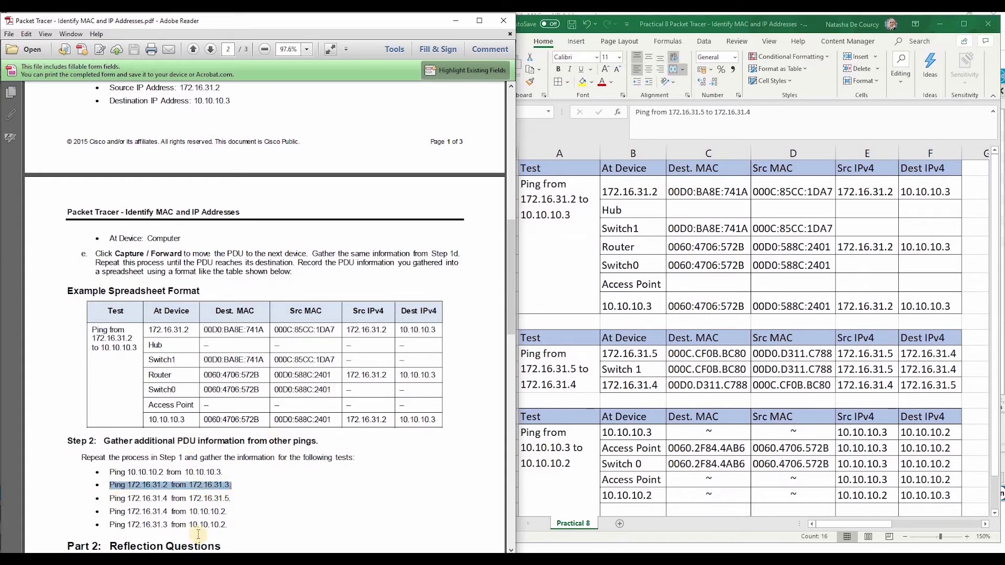
{"action": "left_click_drag", "start_coordinate": [229, 528], "coordinate": [113, 506]}
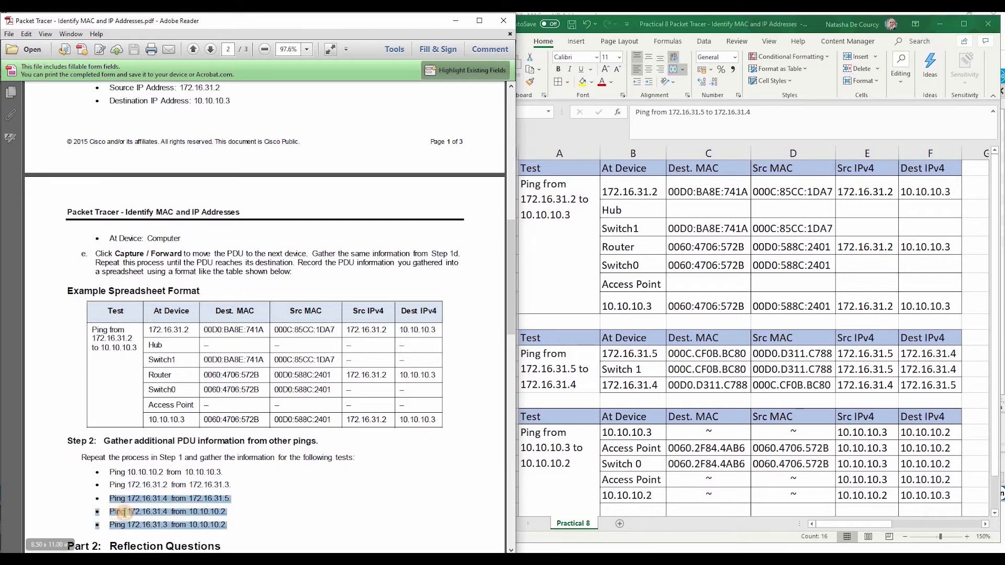
{"action": "left_click", "coordinate": [237, 531]}
{"action": "left_click_drag", "start_coordinate": [237, 531], "coordinate": [111, 508]}
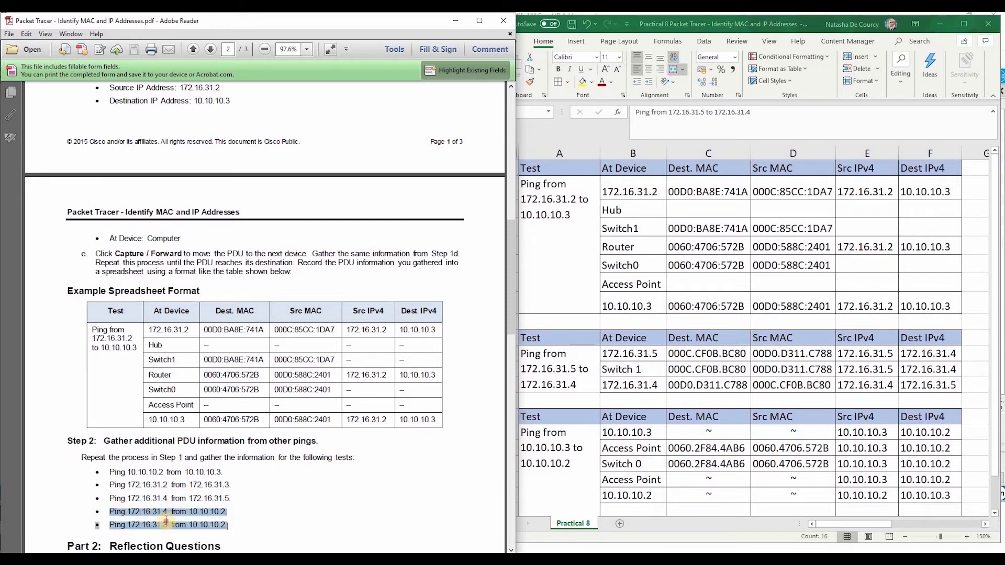
{"action": "left_click", "coordinate": [218, 132]}
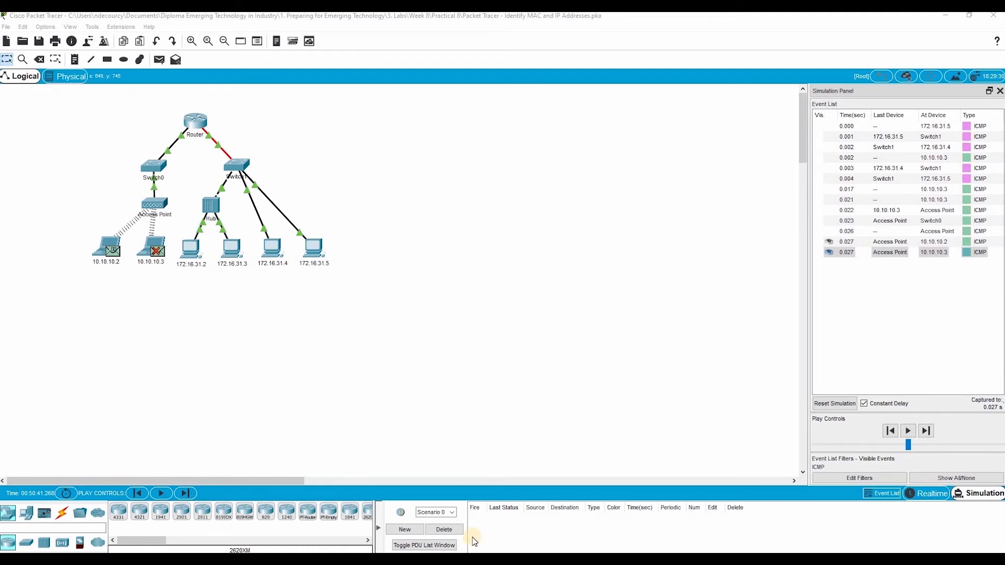
Return to Packet Tracer, close the 10.10.10.3 window and ping 172.16.31.2 from the Command Prompt of PC 172.16.31.3
{"action": "left_click", "coordinate": [558, 523]}
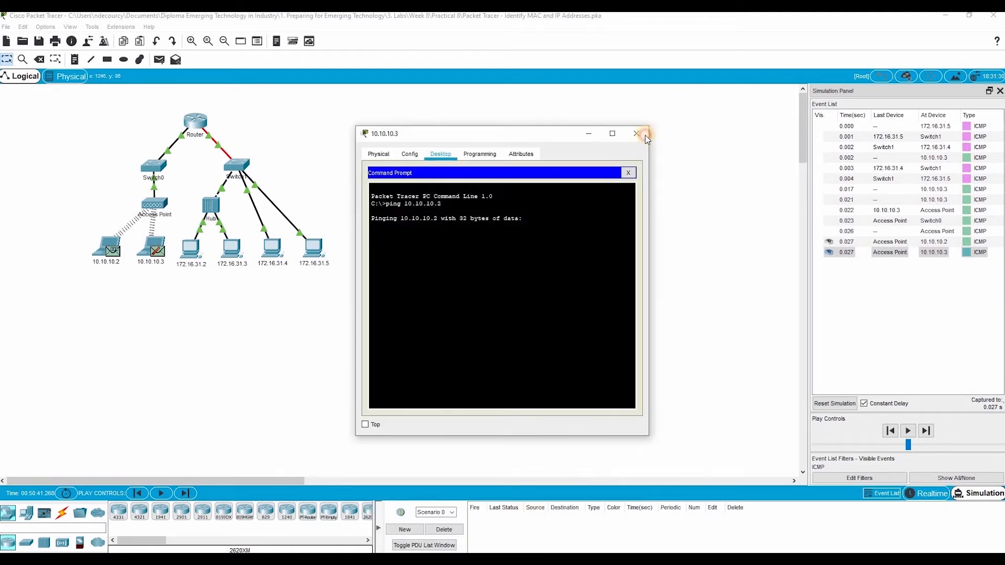
{"action": "left_click", "coordinate": [644, 135]}
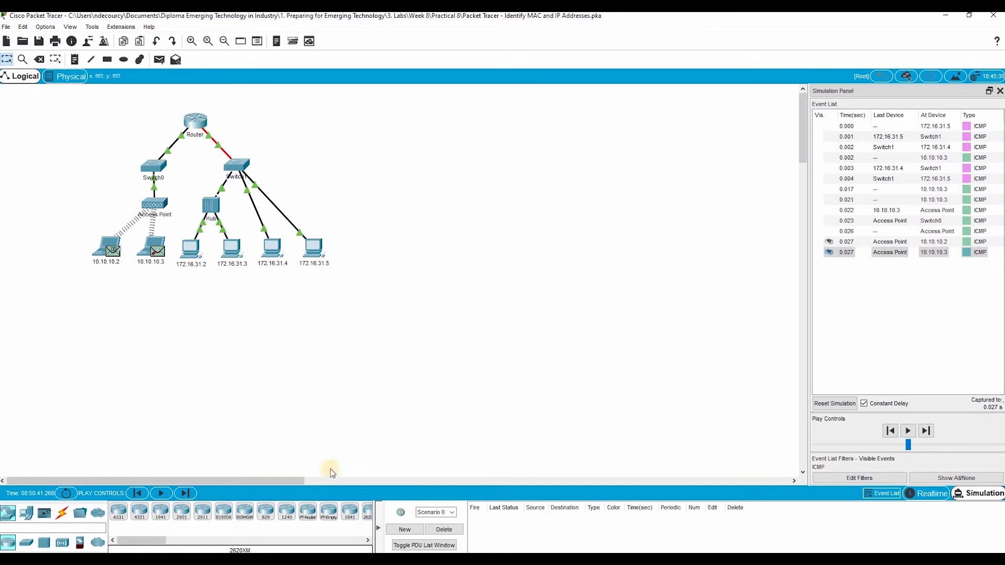
{"action": "left_click", "coordinate": [234, 252]}
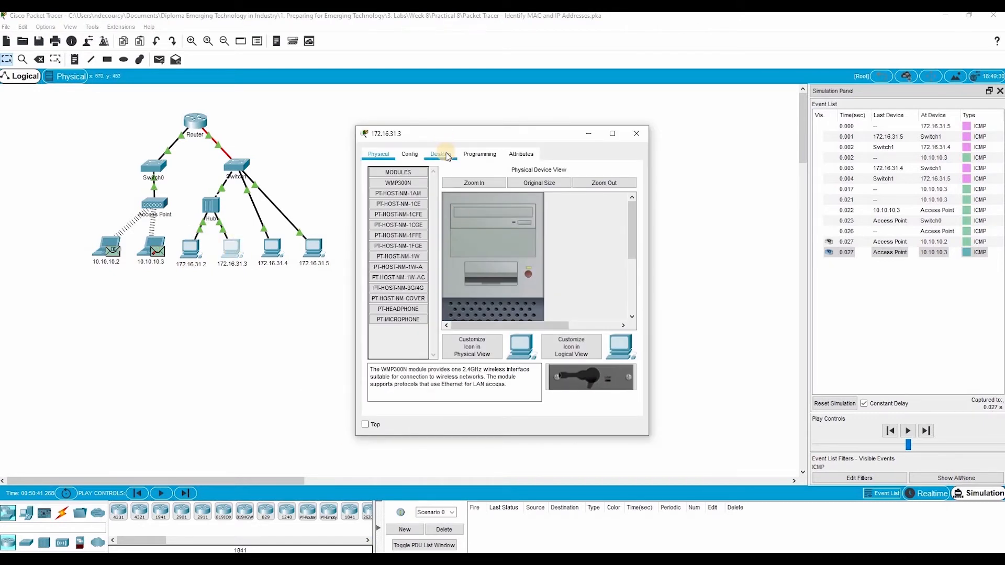
{"action": "left_click", "coordinate": [447, 154]}
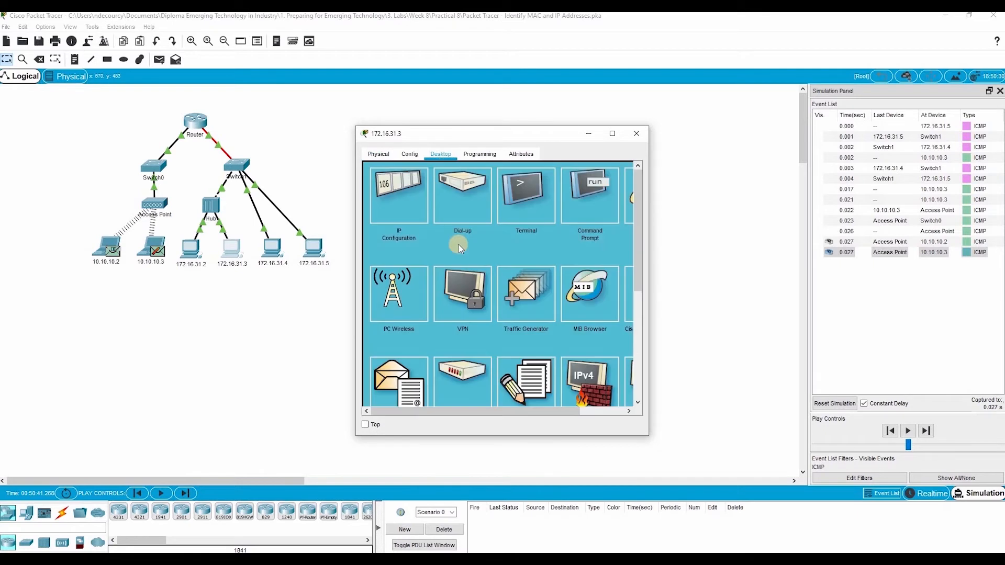
{"action": "left_click", "coordinate": [588, 199]}
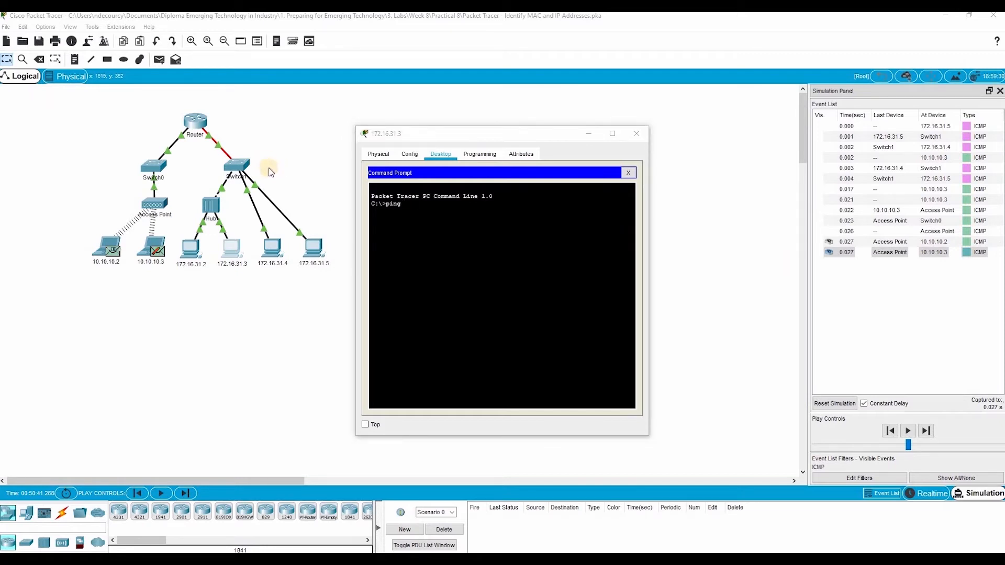
{"action": "left_click", "coordinate": [437, 204]}
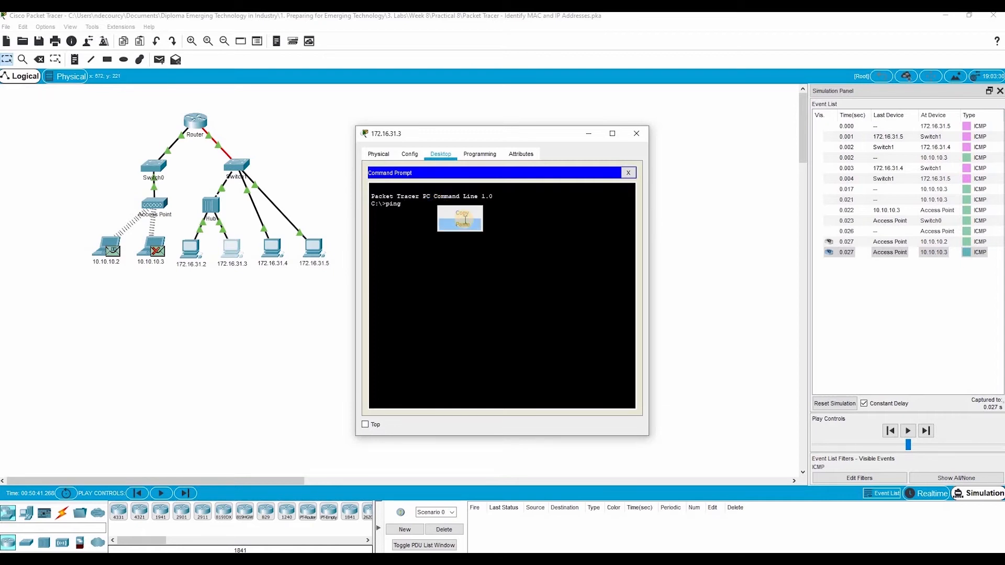
{"action": "type", "text": "172.16.31.2"}
{"action": "key", "text": "Return"}
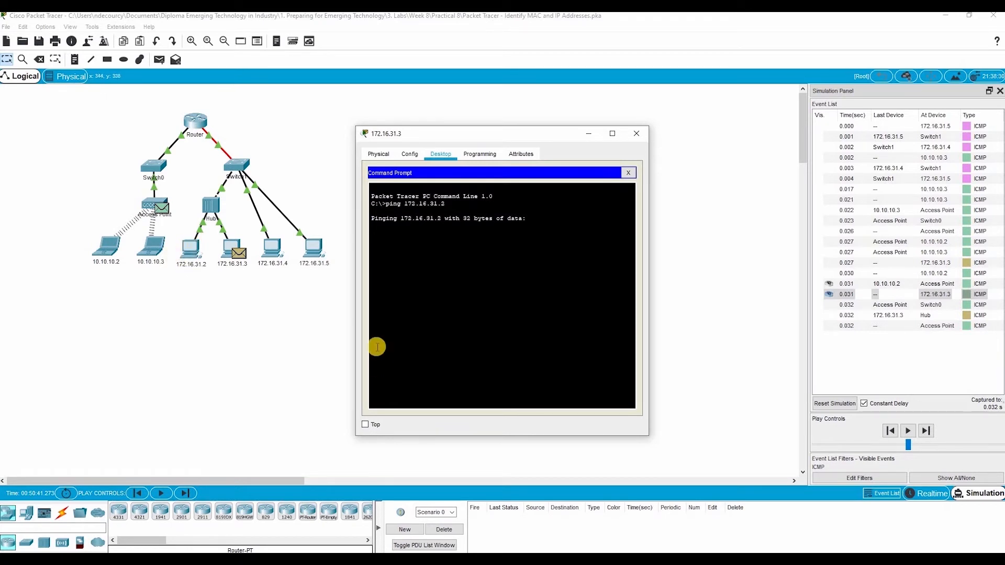
Examine the outbound PDU's MAC and IP addresses at 172.16.31.3 and close the PDU window
{"action": "left_click", "coordinate": [238, 256]}
{"action": "left_click", "coordinate": [445, 155]}
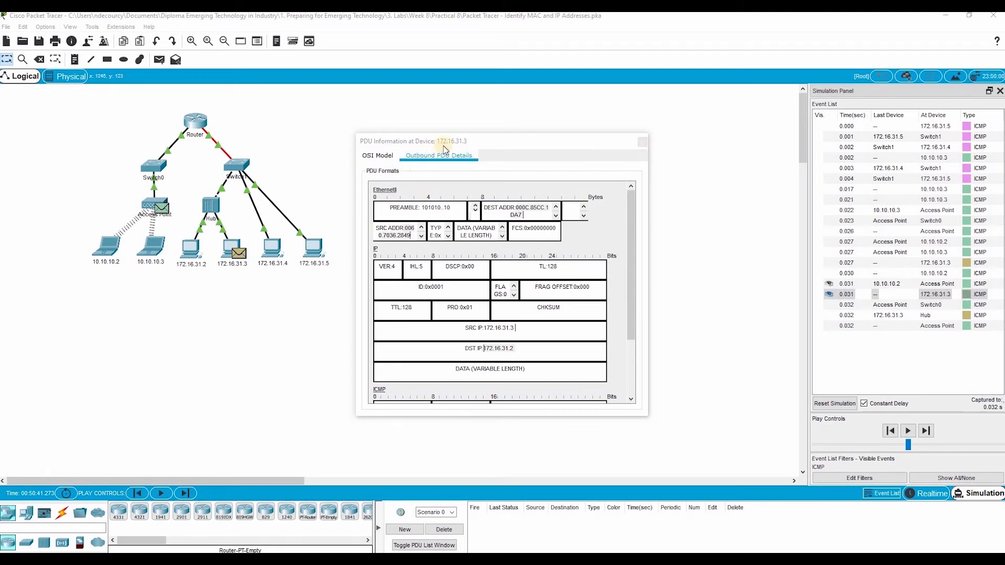
{"action": "left_click", "coordinate": [642, 142]}
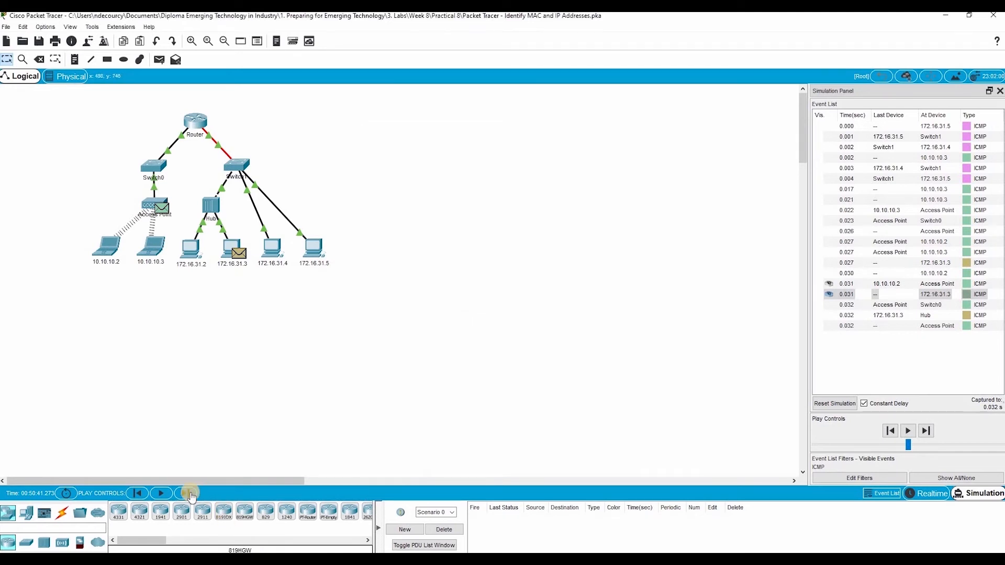
Advance the simulation one hop to the Hub and examine the outbound details of the PDU from 172.16.31.3
{"action": "left_click", "coordinate": [198, 487]}
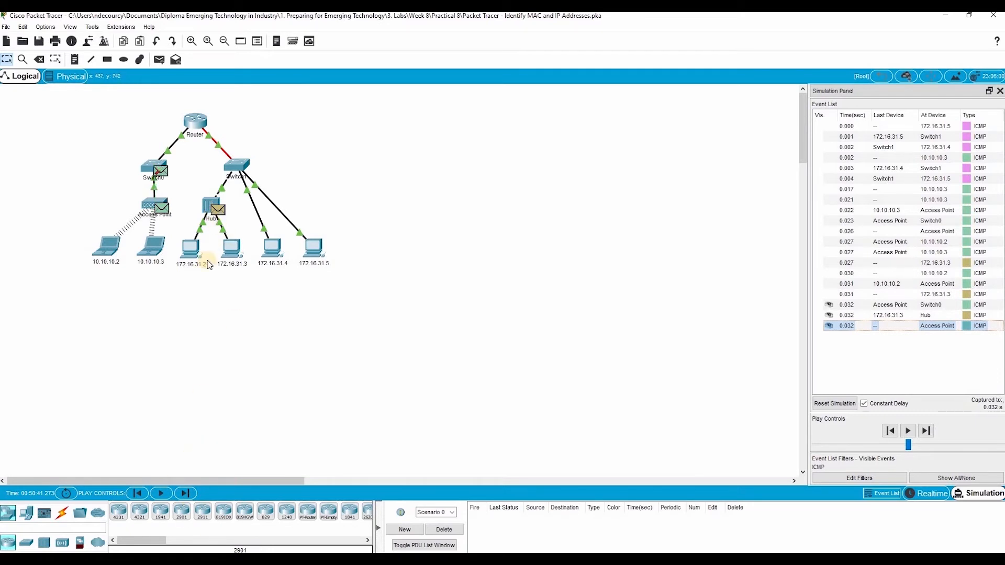
{"action": "left_click", "coordinate": [217, 210]}
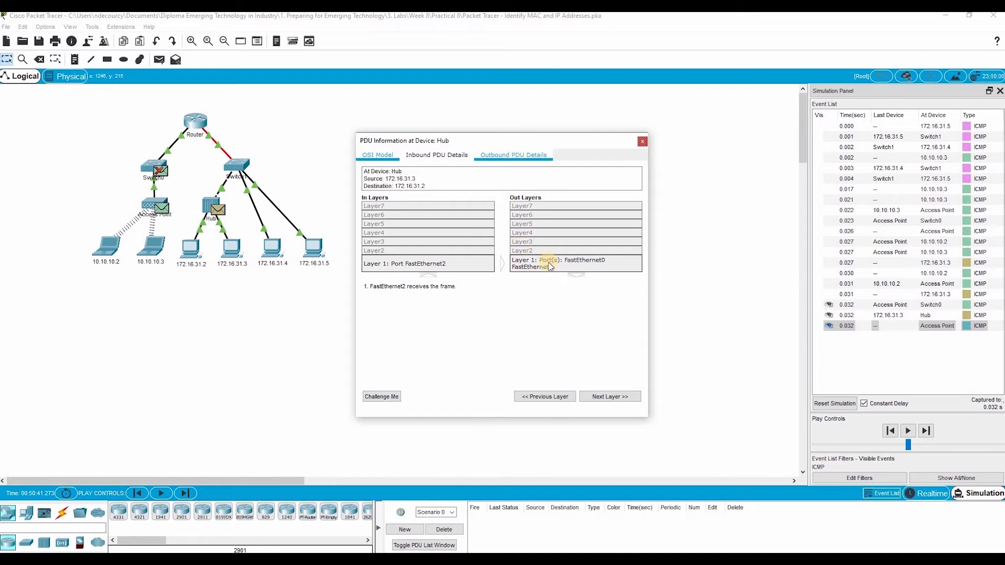
{"action": "left_click", "coordinate": [518, 155]}
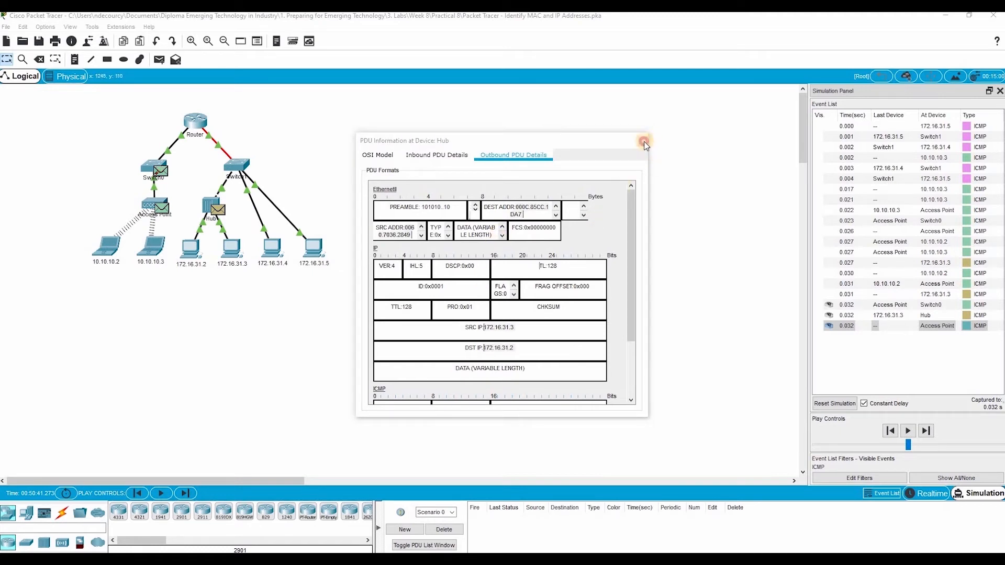
{"action": "left_click", "coordinate": [644, 142]}
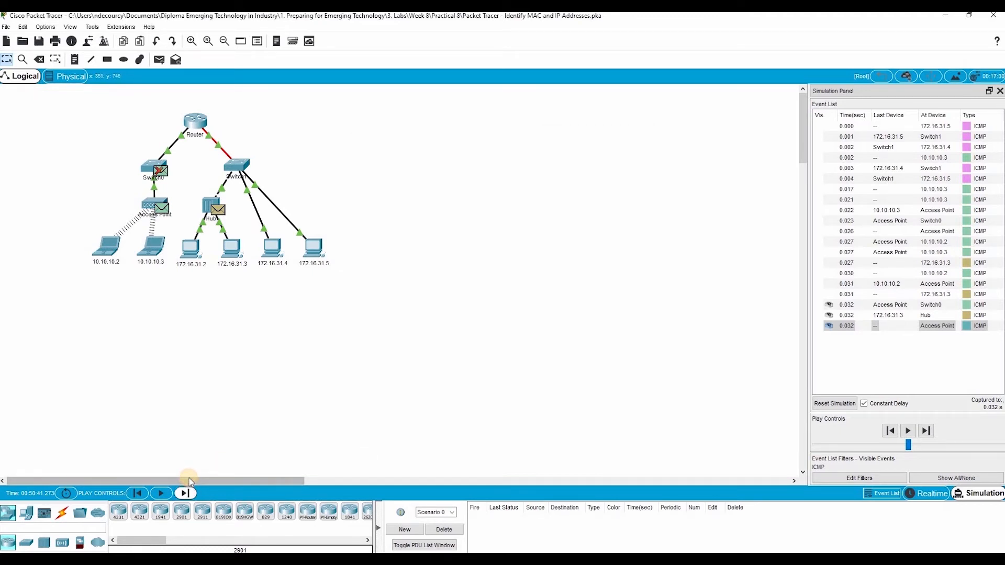
Advance the simulation to 172.16.31.2 and examine the outbound details of the PDU at that PC
{"action": "left_click", "coordinate": [185, 493]}
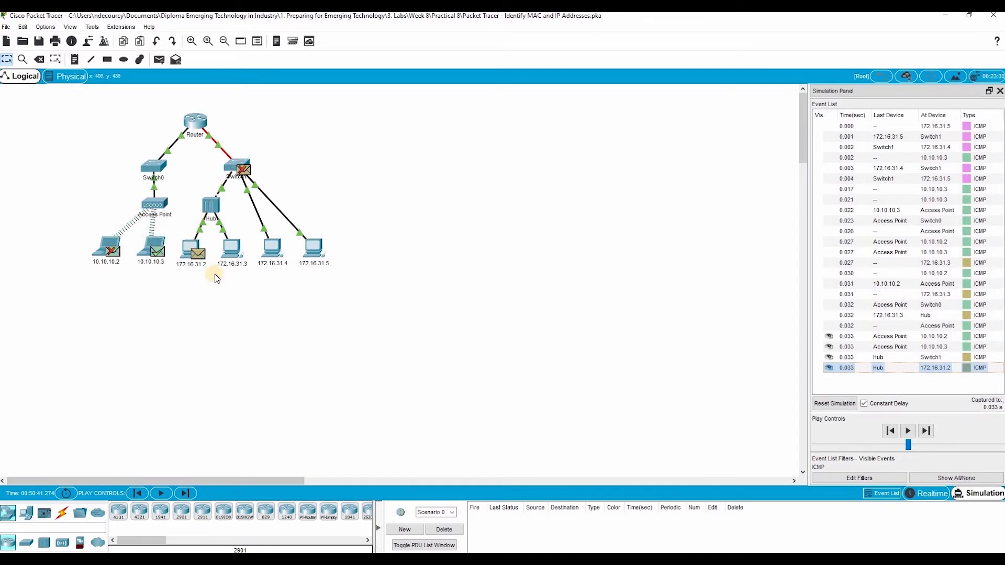
{"action": "mouse_move", "coordinate": [204, 264]}
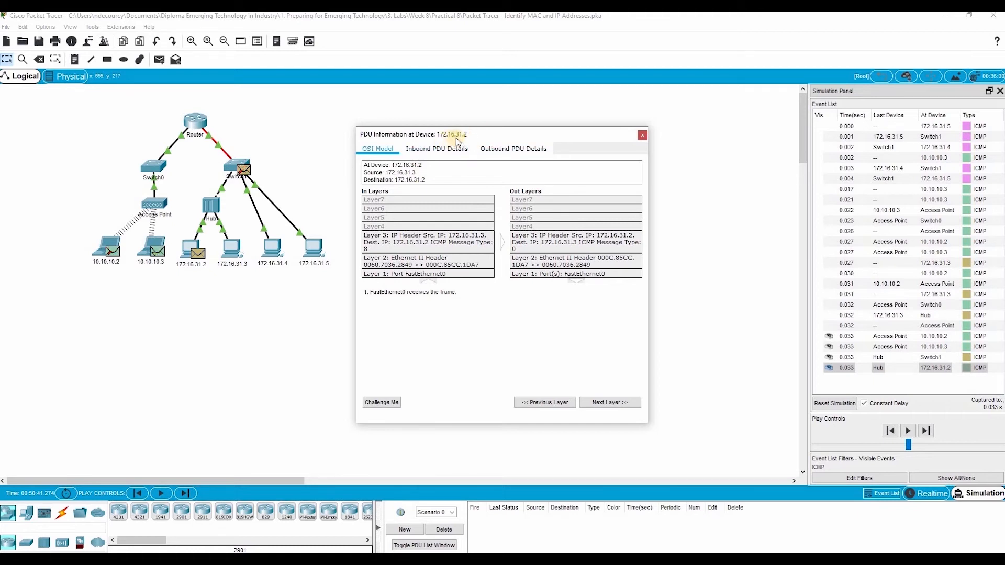
{"action": "left_click", "coordinate": [516, 149]}
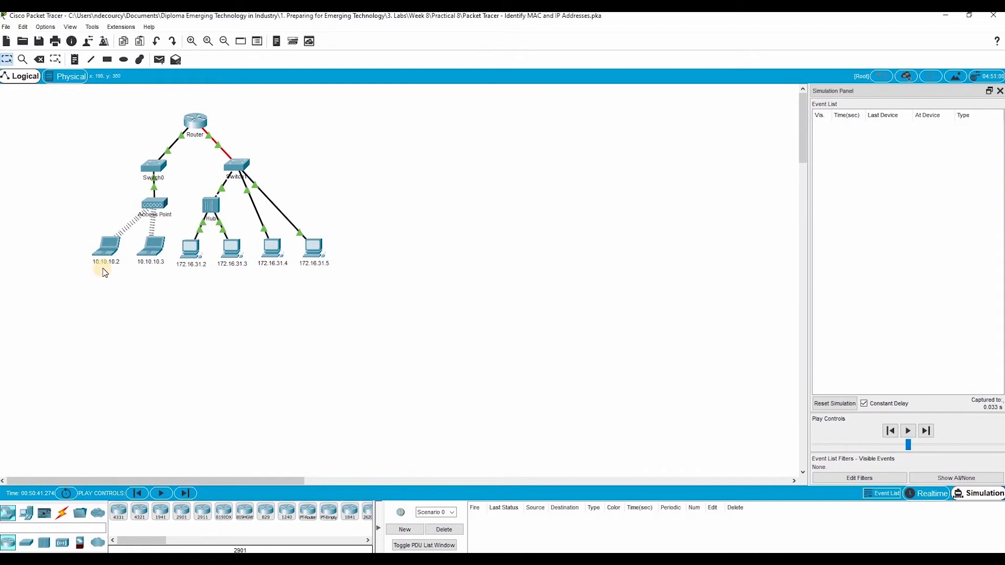
Open the Command Prompt of laptop 10.10.10.2, ping 172.16.31.4 and review the command and its output
{"action": "mouse_move", "coordinate": [105, 268]}
{"action": "left_click", "coordinate": [109, 255]}
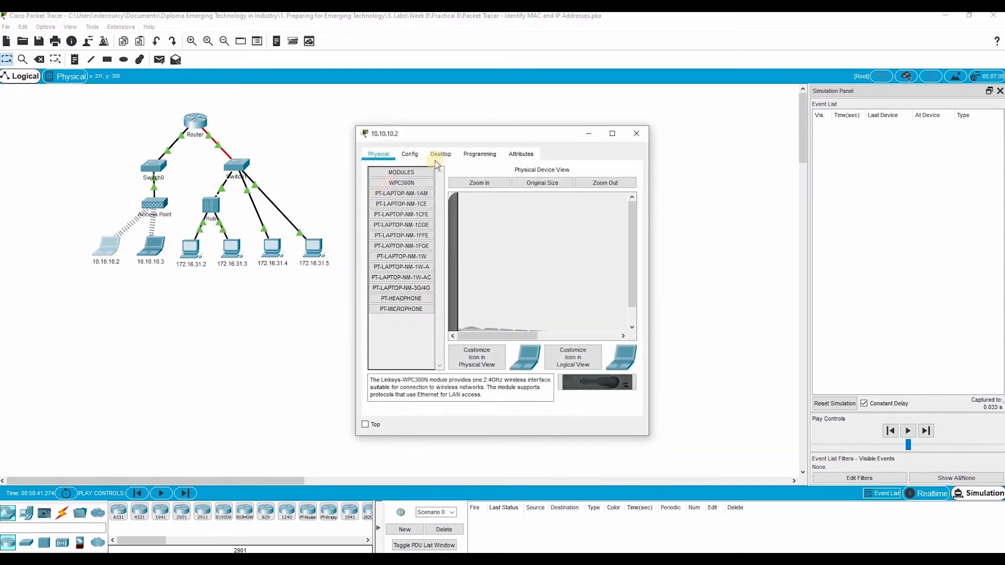
{"action": "left_click", "coordinate": [441, 154]}
{"action": "left_click", "coordinate": [602, 203]}
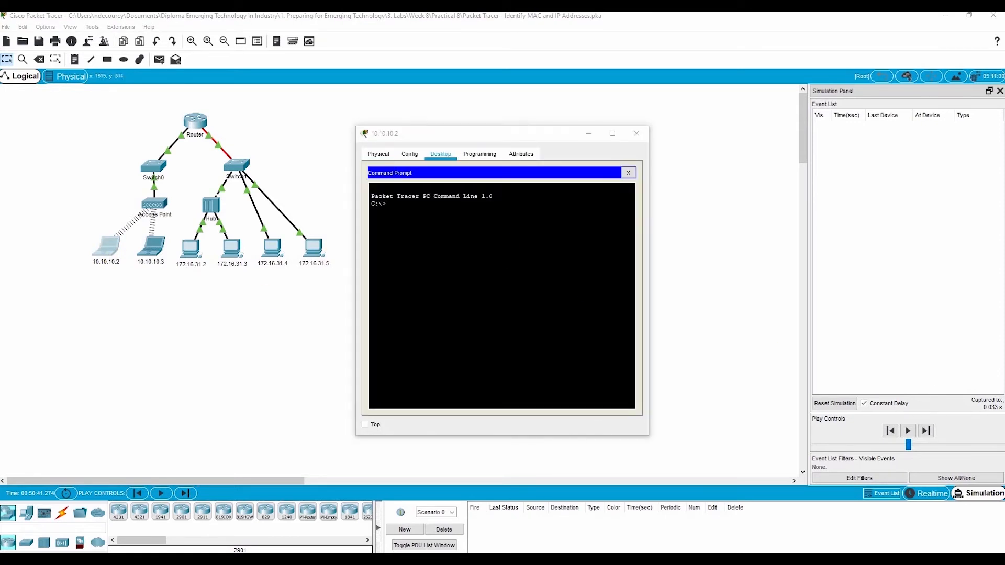
{"action": "left_click", "coordinate": [427, 174]}
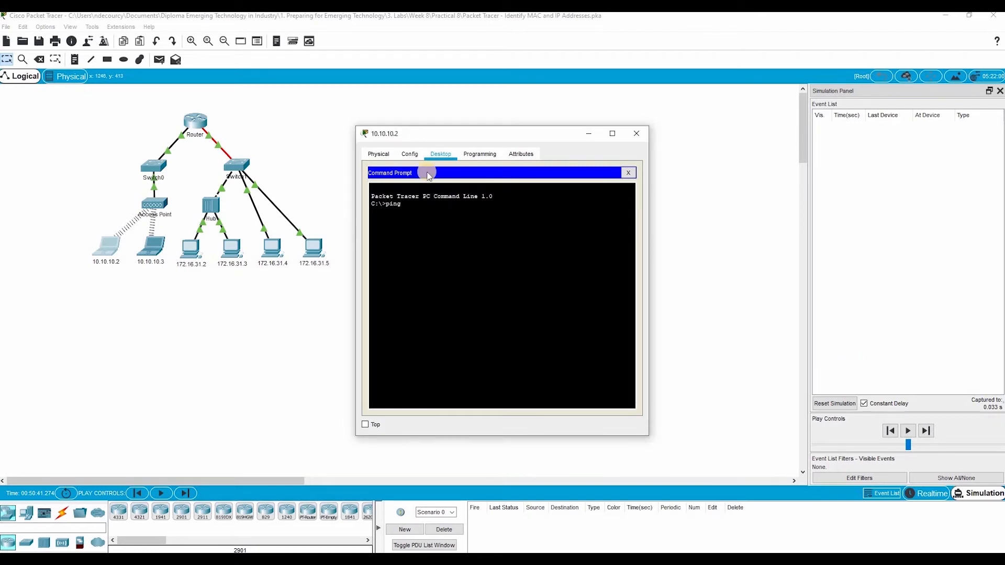
{"action": "right_click", "coordinate": [414, 204]}
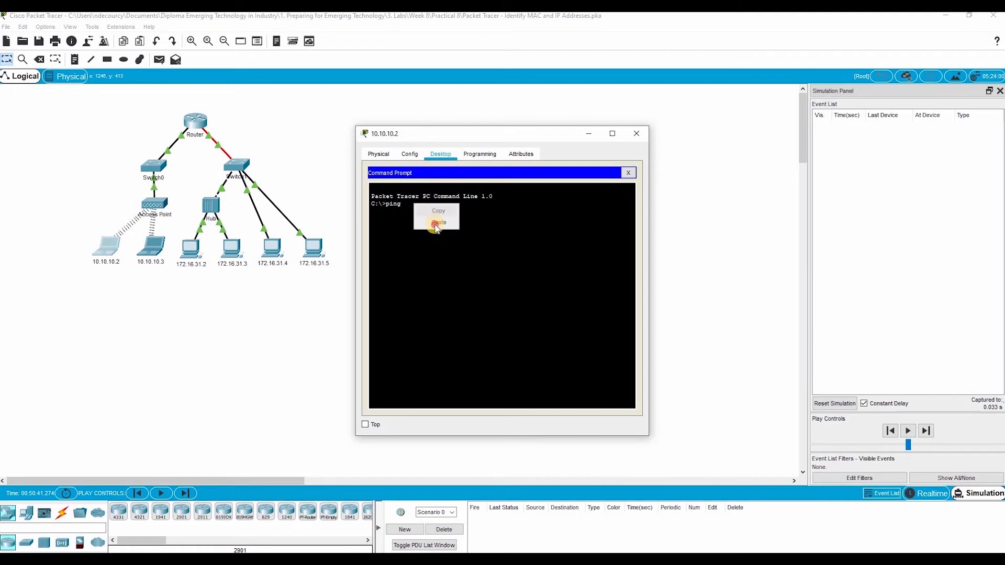
{"action": "left_click", "coordinate": [437, 224]}
{"action": "key", "text": "Return"}
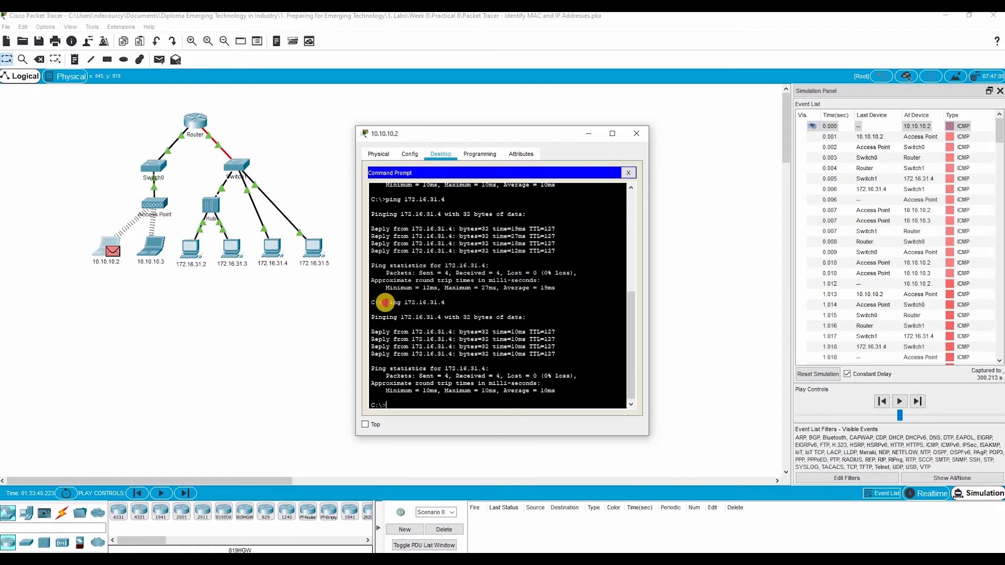
{"action": "left_click_drag", "start_coordinate": [385, 302], "coordinate": [448, 302]}
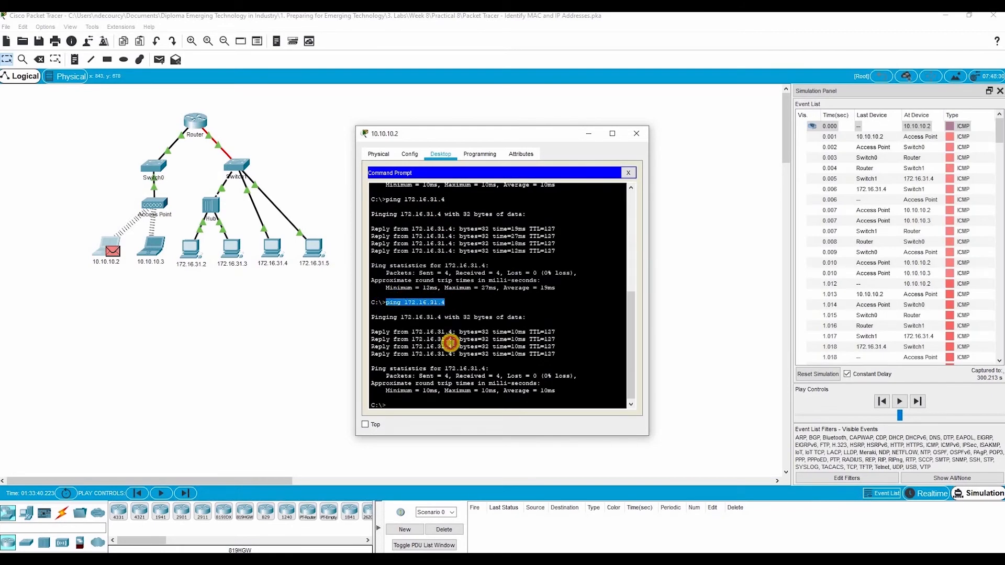
{"action": "left_click", "coordinate": [374, 311]}
{"action": "left_click_drag", "start_coordinate": [374, 317], "coordinate": [537, 317]}
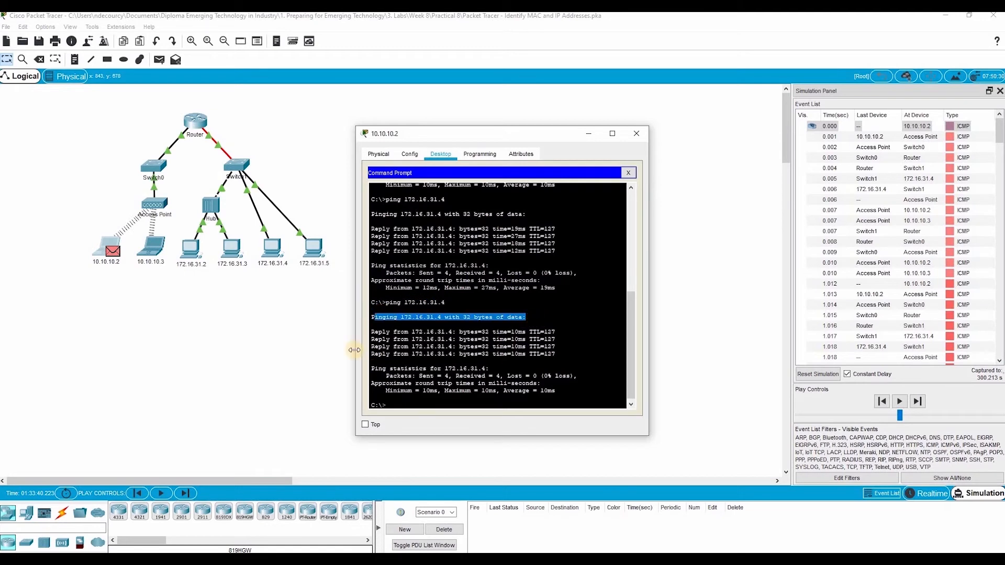
{"action": "left_click", "coordinate": [355, 349]}
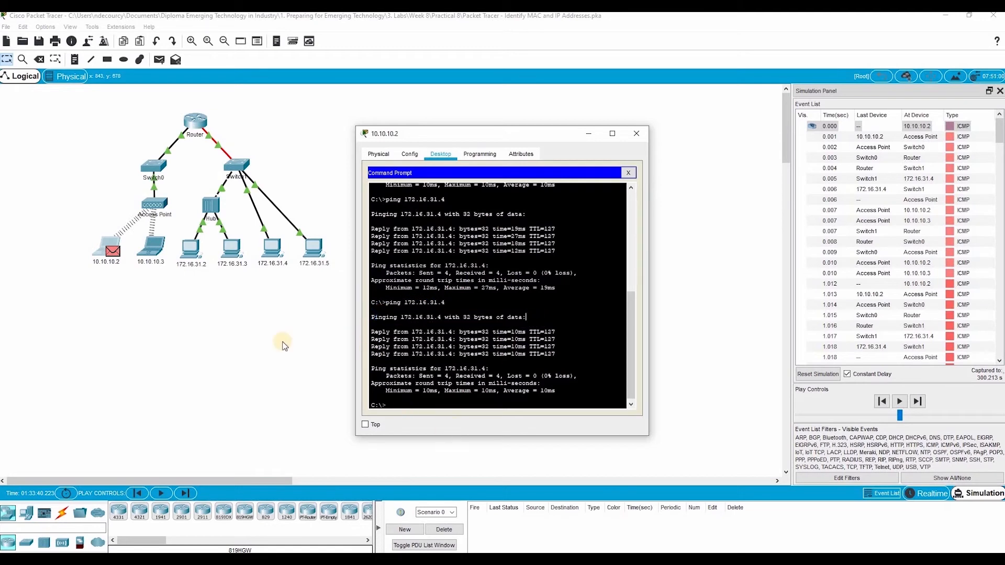
Examine the outbound details of the PDU at 10.10.10.2, including its source and destination IP addresses
{"action": "left_click", "coordinate": [113, 252]}
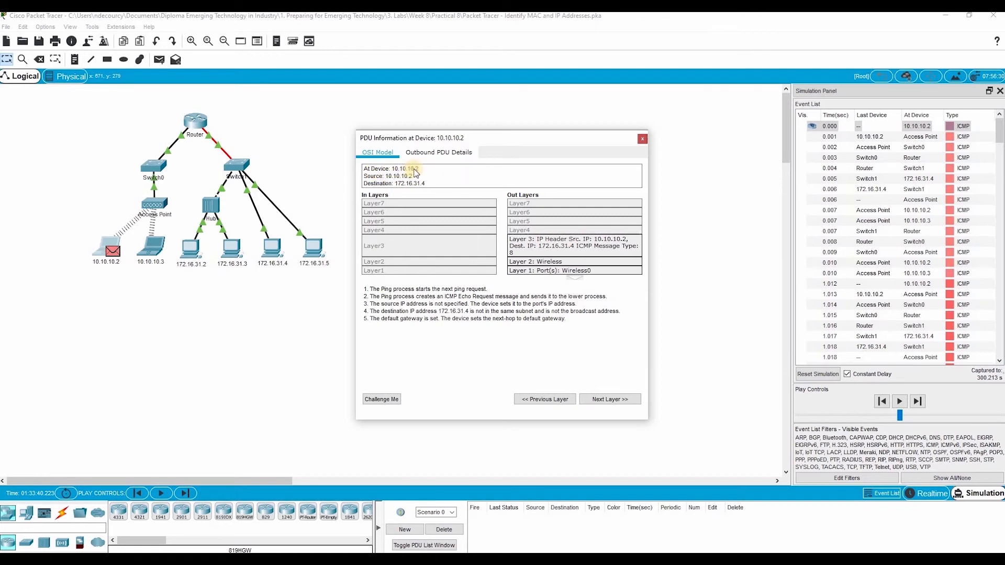
{"action": "left_click", "coordinate": [443, 155]}
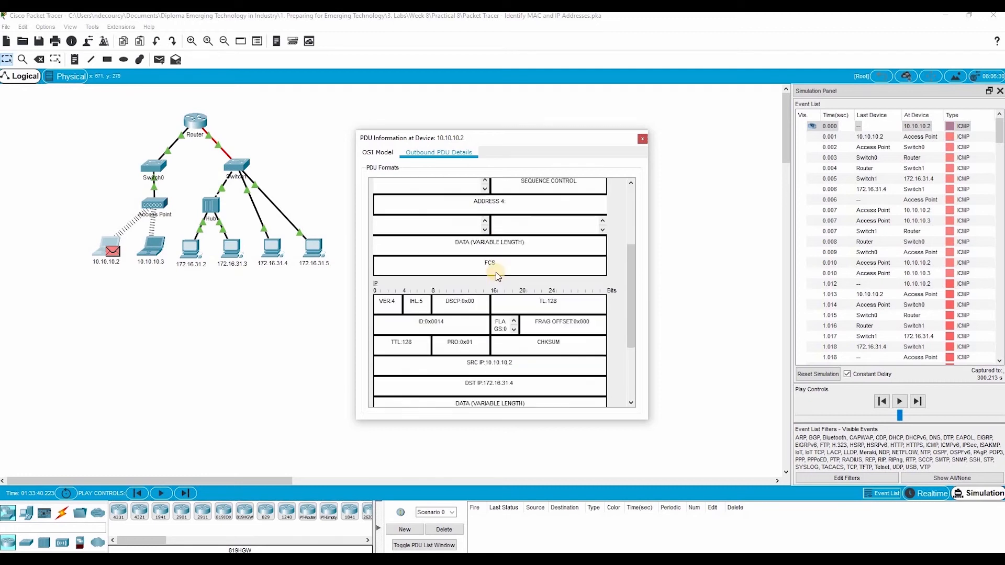
{"action": "scroll", "coordinate": [495, 282], "scroll_direction": "down", "scroll_amount": 4}
{"action": "left_click_drag", "start_coordinate": [466, 299], "coordinate": [516, 299]}
{"action": "left_click_drag", "start_coordinate": [465, 320], "coordinate": [509, 320]}
{"action": "left_click", "coordinate": [545, 392]}
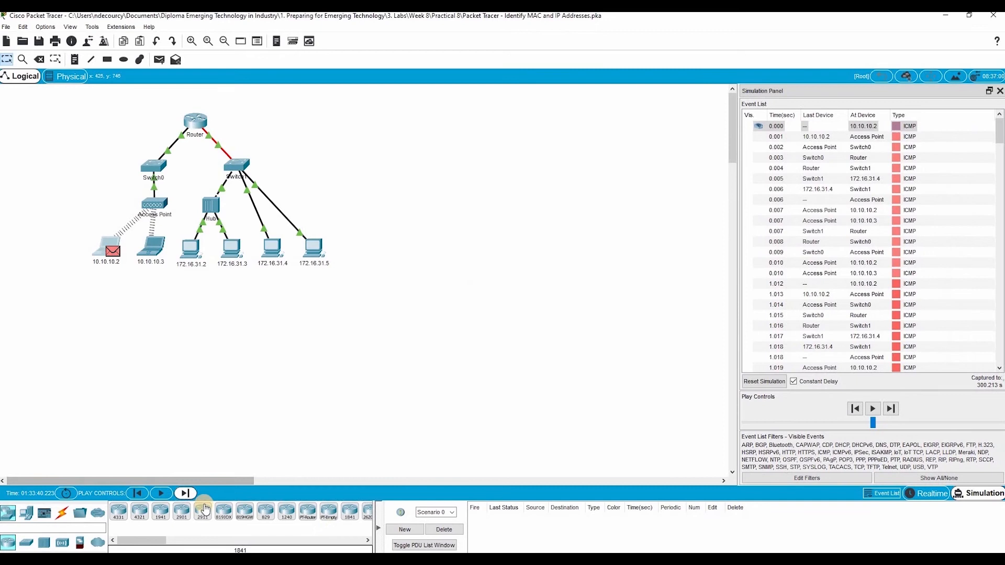
Advance the simulation one hop to the Access Point, examine the PDU's outbound MAC and IP addresses and close the PDU window
{"action": "left_click", "coordinate": [186, 493]}
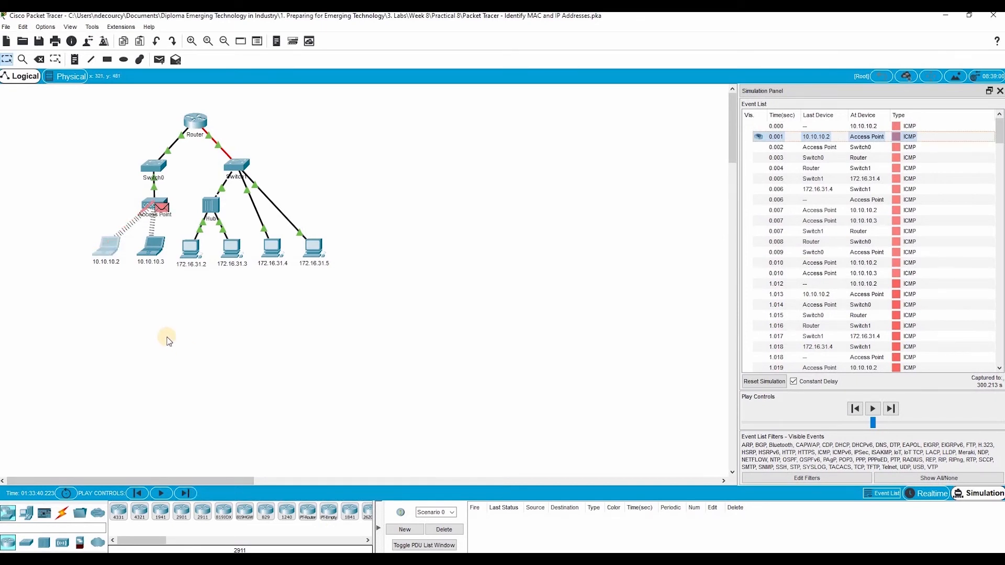
{"action": "left_click", "coordinate": [162, 210]}
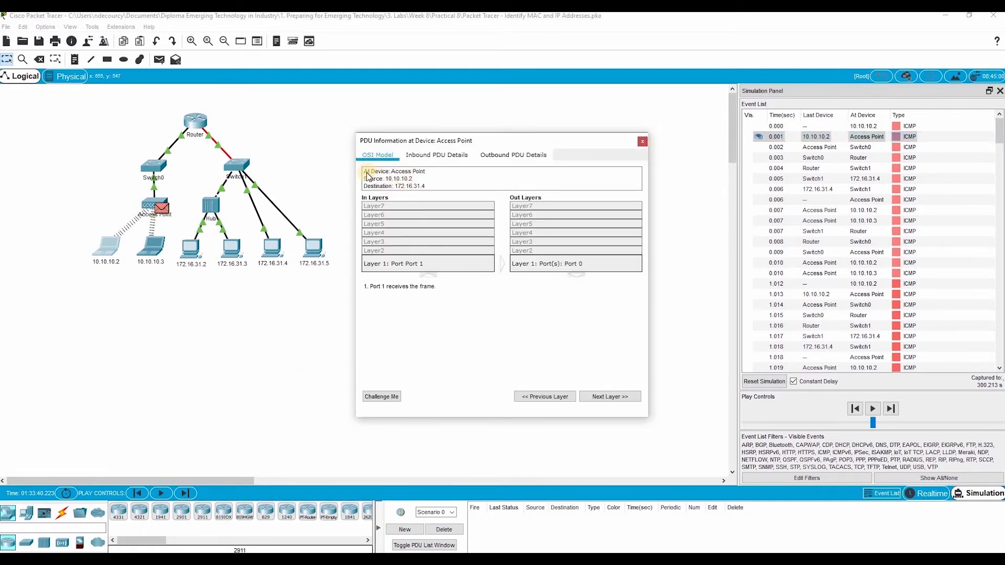
{"action": "left_click", "coordinate": [509, 157]}
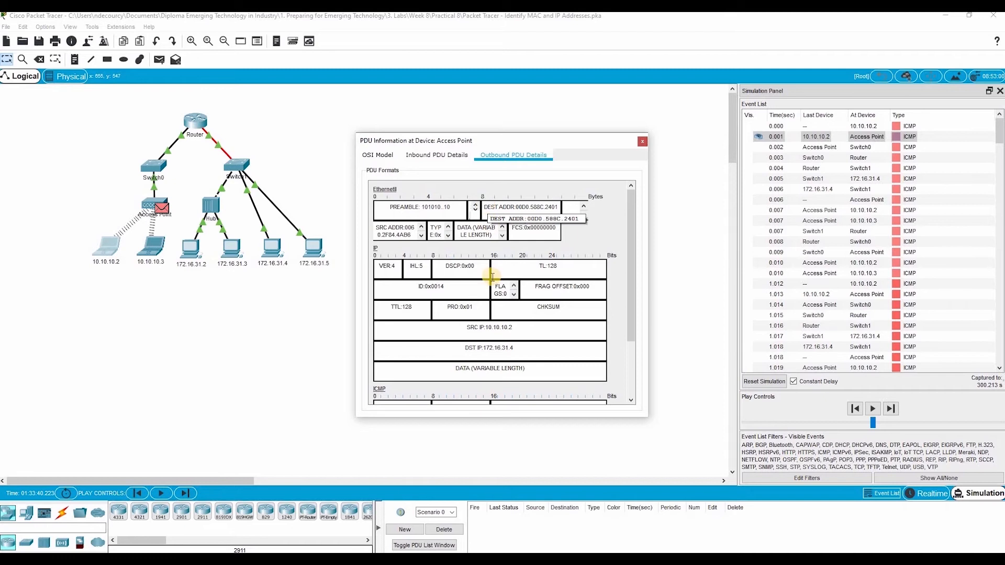
{"action": "scroll", "coordinate": [492, 278], "scroll_direction": "down", "scroll_amount": 1}
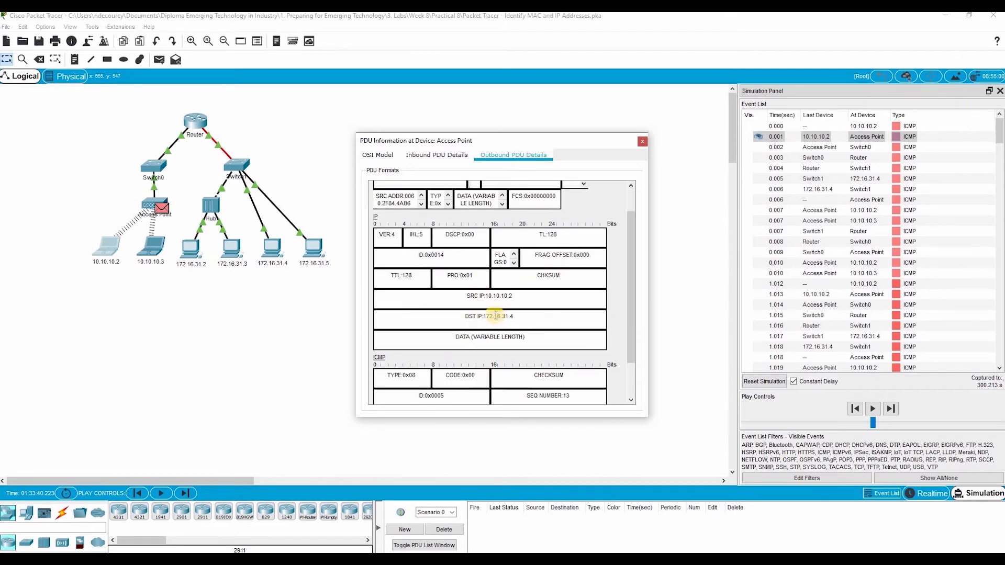
{"action": "scroll", "coordinate": [496, 315], "scroll_direction": "up", "scroll_amount": 1}
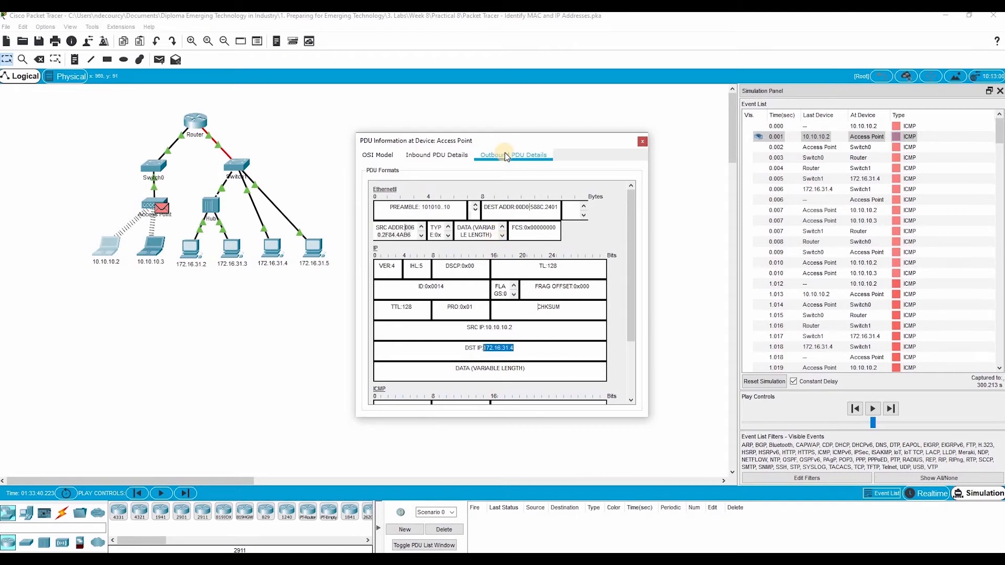
{"action": "left_click", "coordinate": [642, 141]}
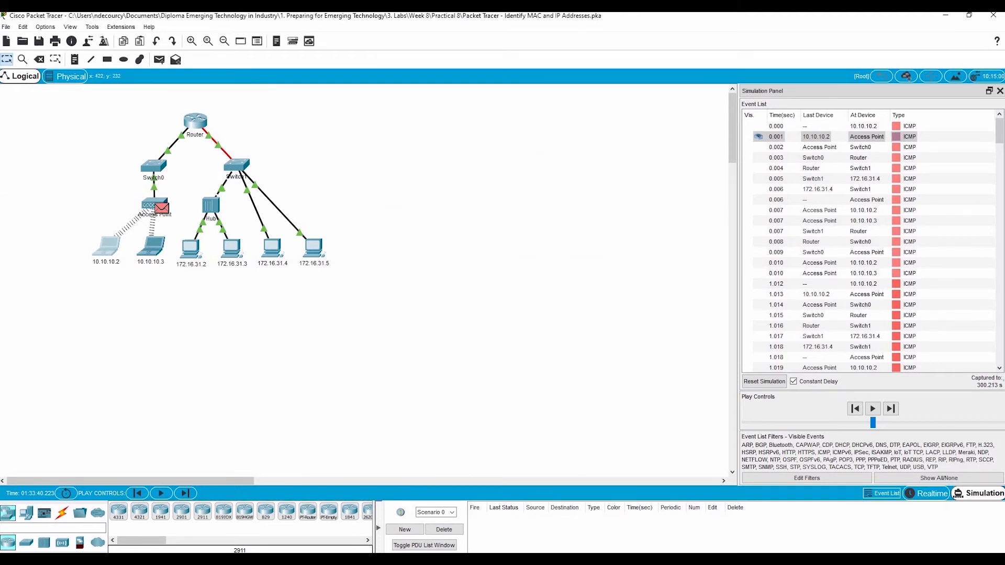
Advance the simulation one hop to Switch0, examine the PDU's outbound details and close the PDU window
{"action": "left_click", "coordinate": [186, 494]}
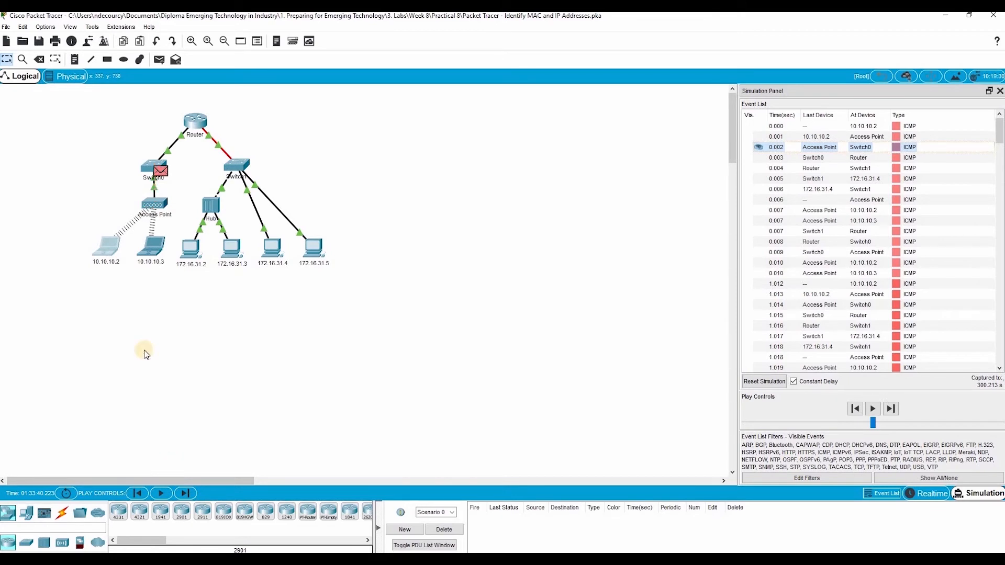
{"action": "left_click", "coordinate": [160, 172]}
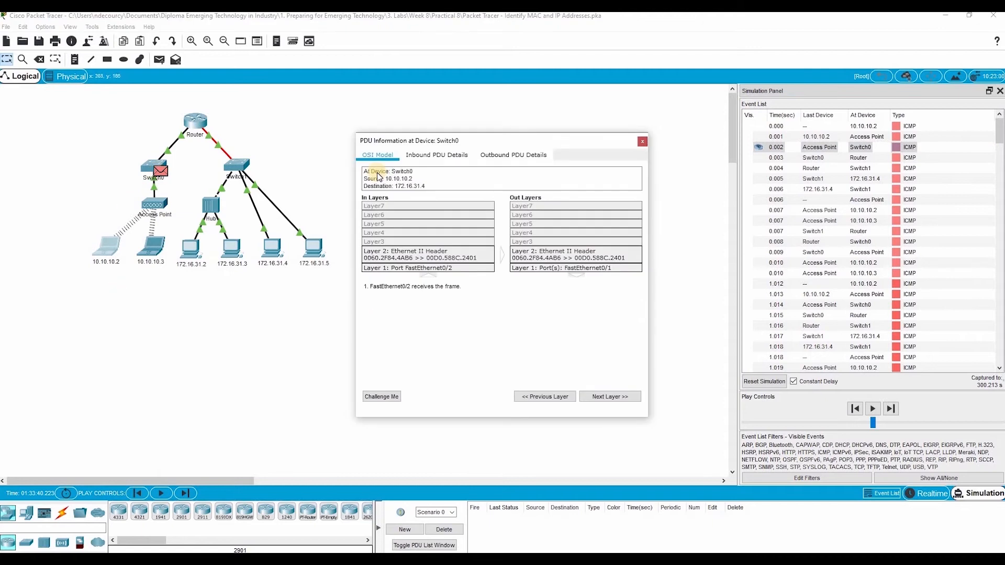
{"action": "left_click", "coordinate": [524, 156]}
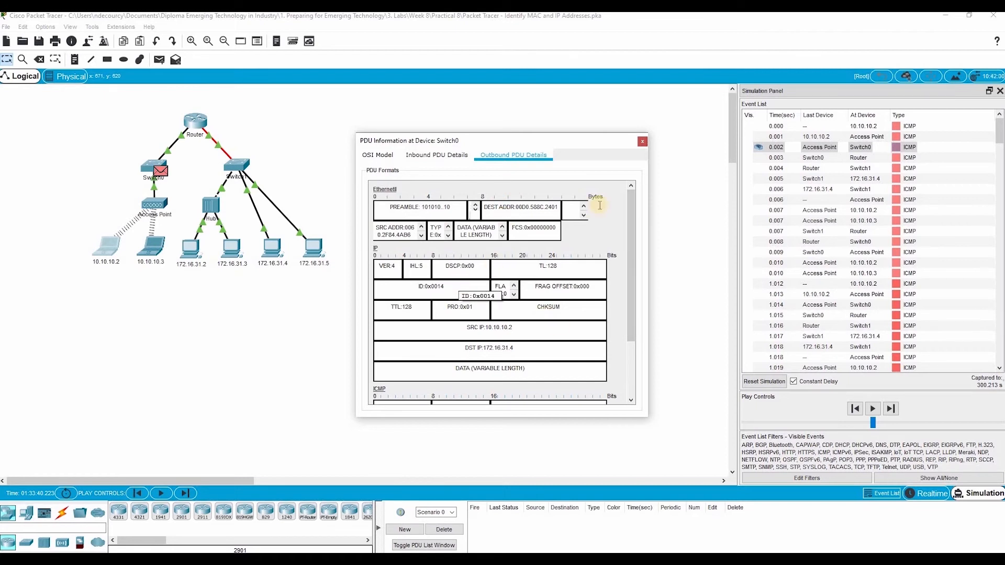
{"action": "left_click", "coordinate": [644, 142]}
Advance the simulation one hop to the Router, examine the PDU's outbound MAC and IP addresses and close the PDU window
{"action": "left_click", "coordinate": [186, 492]}
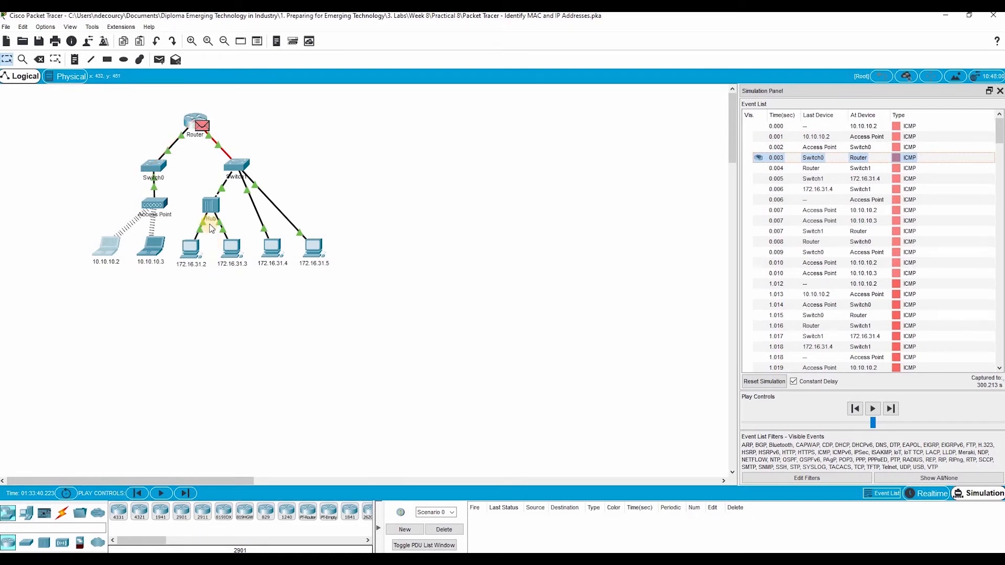
{"action": "left_click", "coordinate": [203, 128]}
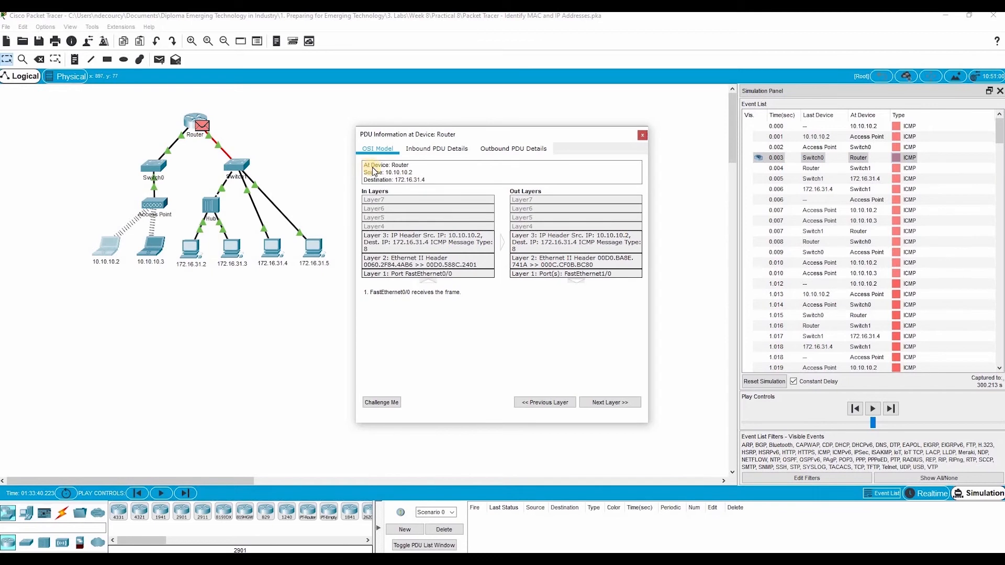
{"action": "left_click", "coordinate": [516, 149]}
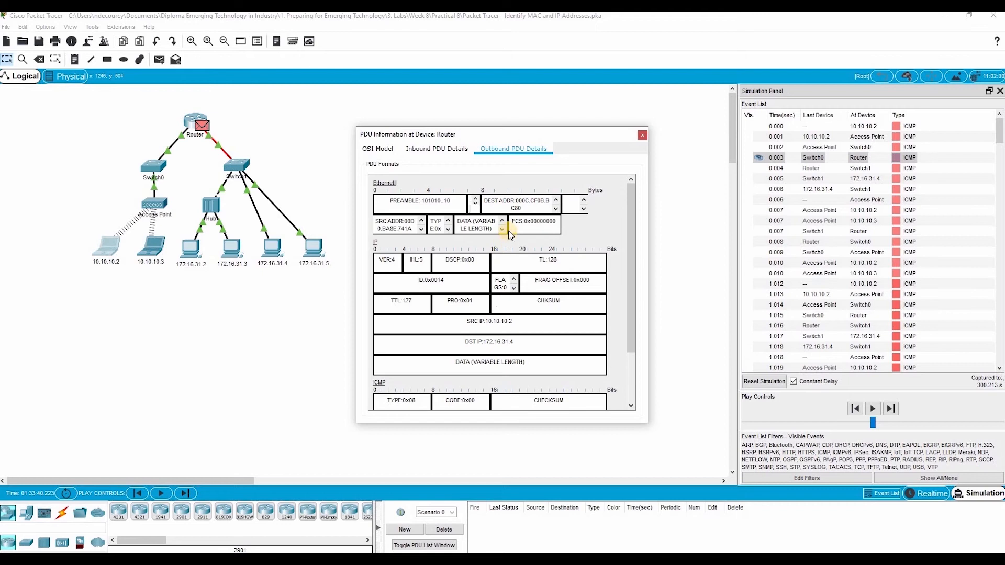
{"action": "left_click", "coordinate": [643, 137]}
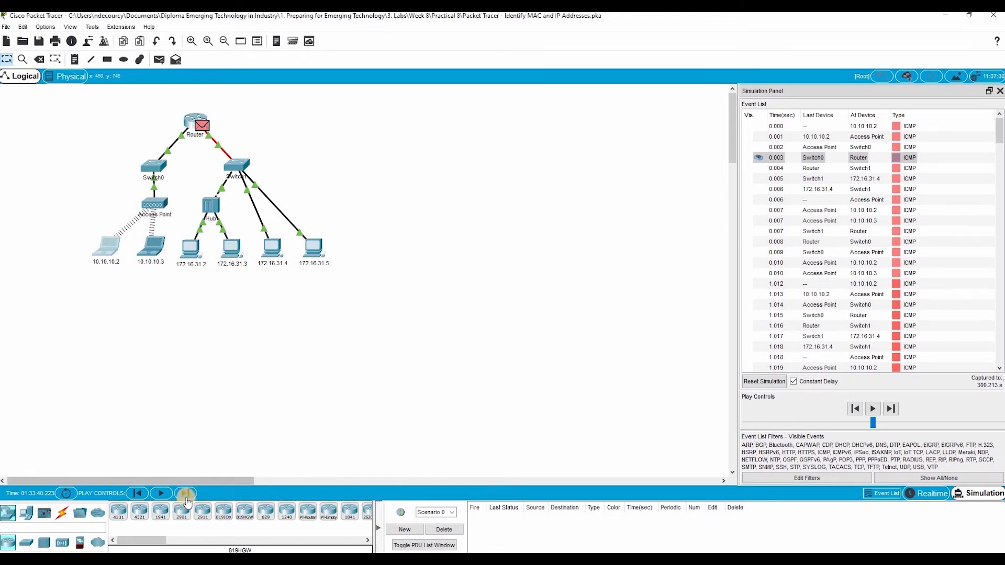
Advance the simulation one hop to Switch1 and examine the outbound details of the PDU there
{"action": "left_click", "coordinate": [186, 492]}
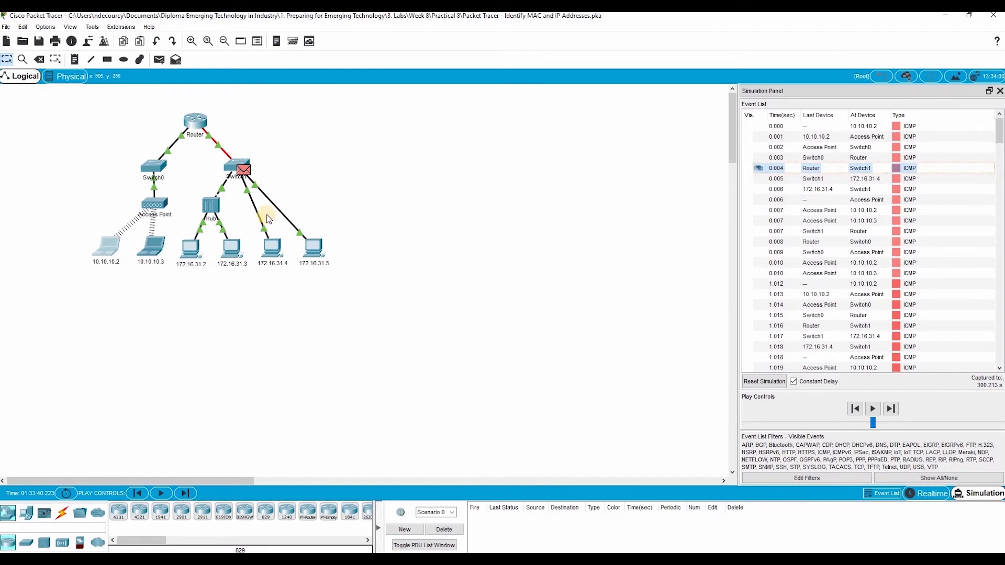
{"action": "left_click", "coordinate": [244, 167]}
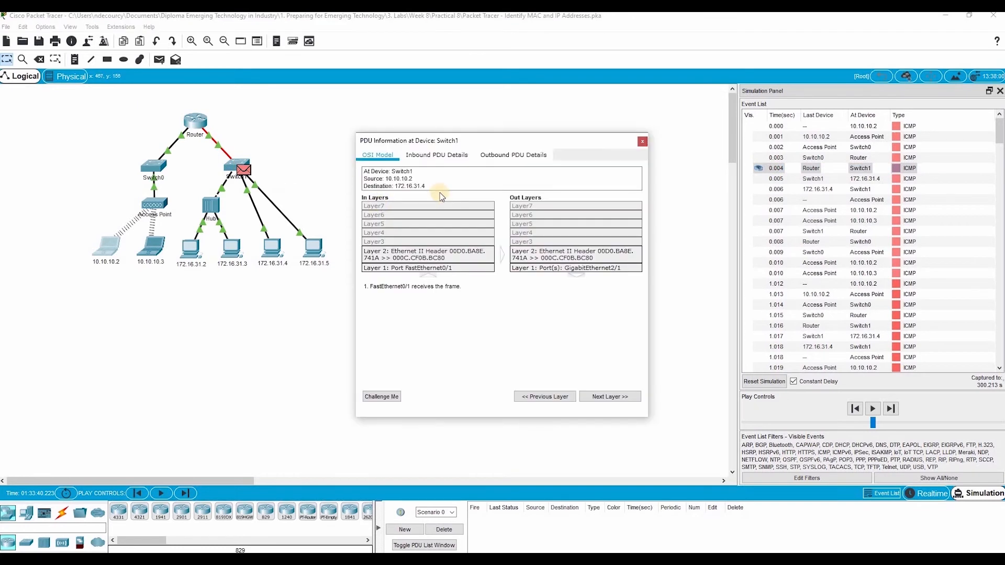
{"action": "left_click", "coordinate": [537, 155]}
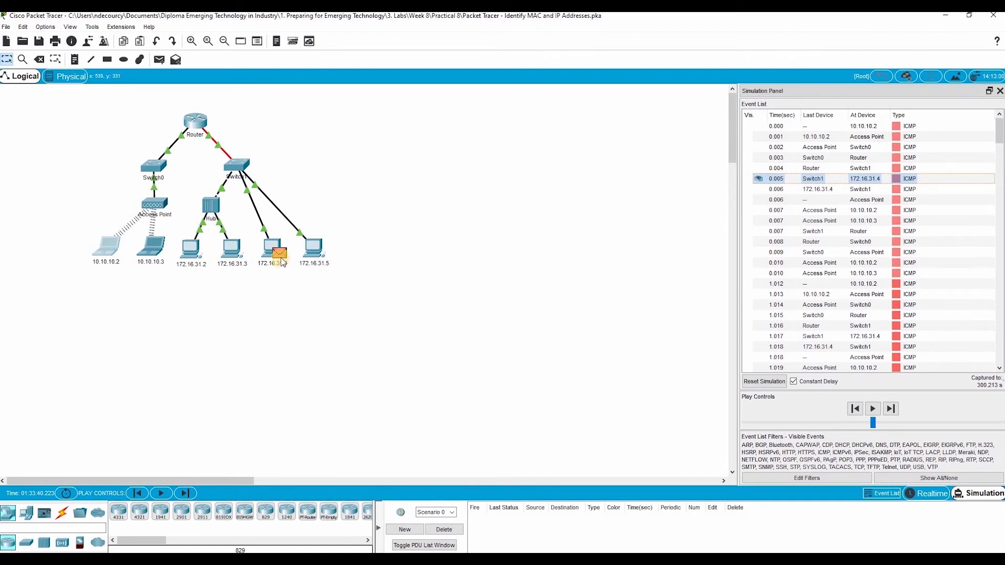
Examine the MAC and IP addresses of the outbound reply PDU at 172.16.31.4 and close the PDU window
{"action": "left_click", "coordinate": [280, 255]}
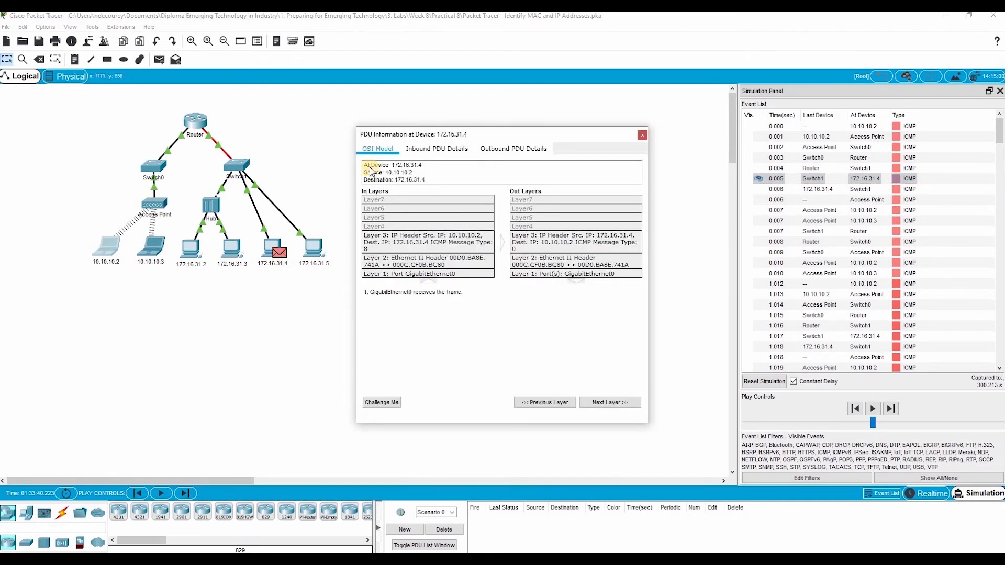
{"action": "left_click", "coordinate": [545, 149]}
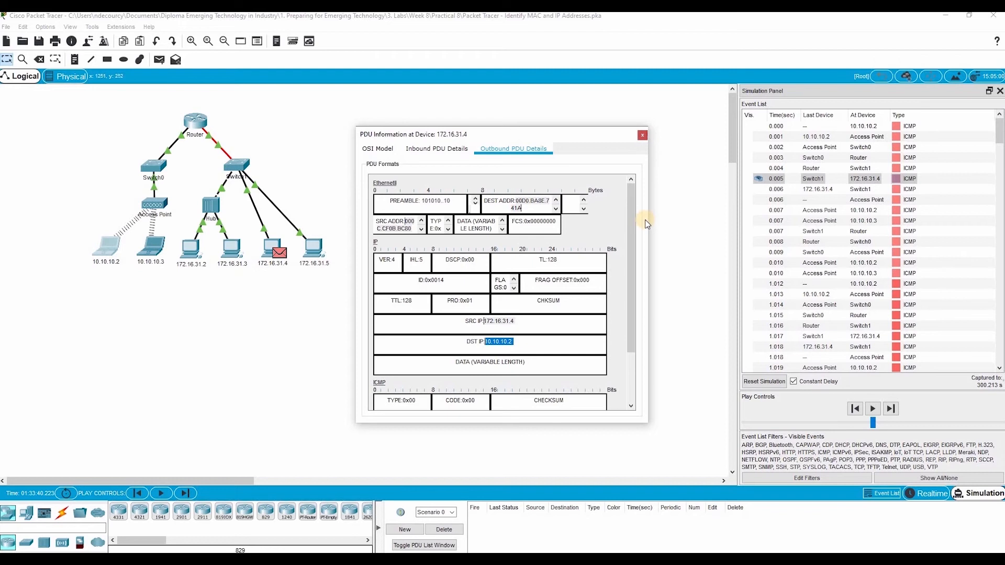
{"action": "left_click", "coordinate": [643, 135]}
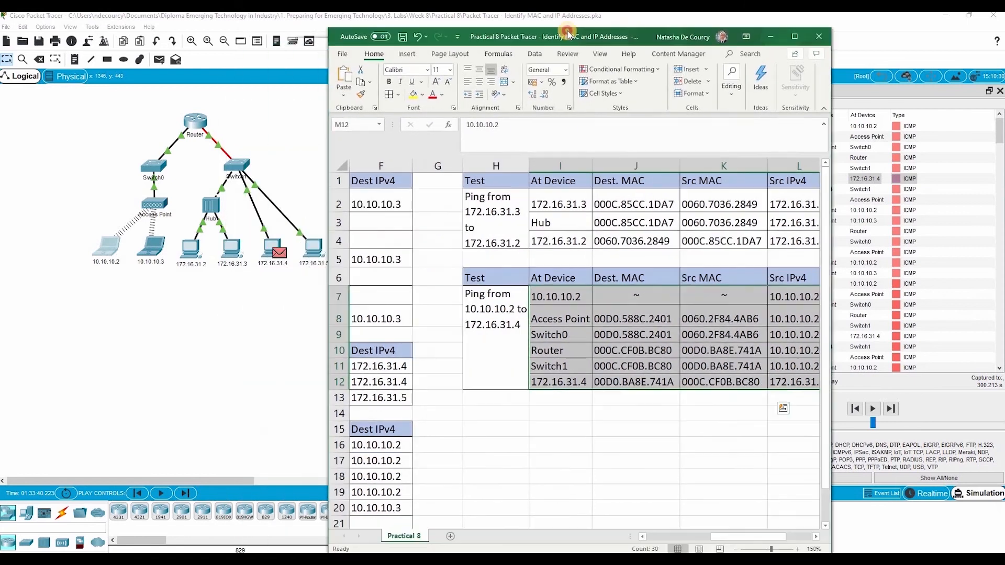
Move and widen the Excel window to show all columns and review the rows recorded for the ping from 10.10.10.2 to 172.16.31.4
{"action": "left_click_drag", "start_coordinate": [568, 32], "coordinate": [432, 29]}
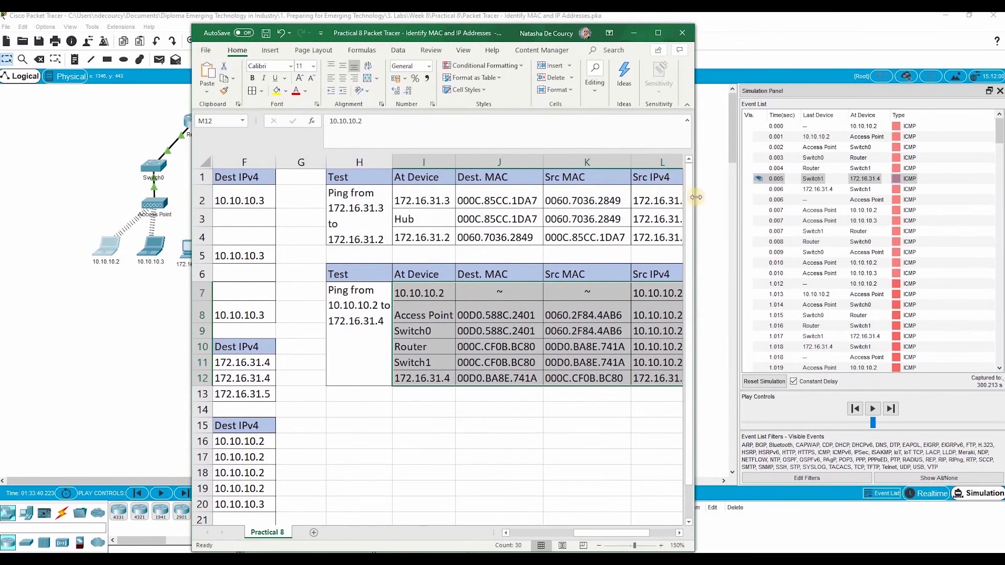
{"action": "left_click_drag", "start_coordinate": [847, 198], "coordinate": [919, 199]}
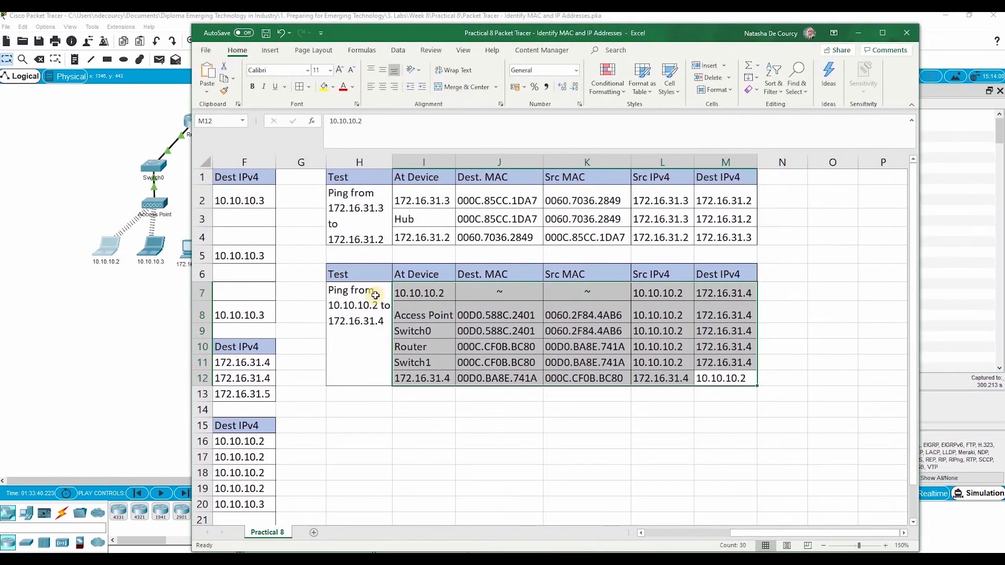
{"action": "left_click_drag", "start_coordinate": [365, 310], "coordinate": [725, 374]}
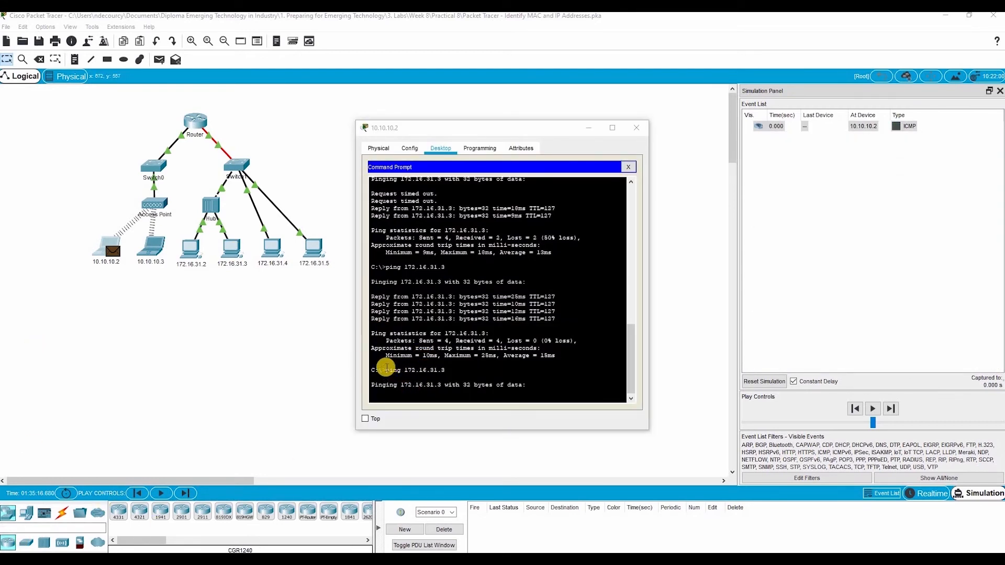
Examine the outbound MAC and IP addresses of the ping PDU to 172.16.31.3 at device 10.10.10.2 and close its details
{"action": "left_click_drag", "start_coordinate": [387, 368], "coordinate": [445, 370]}
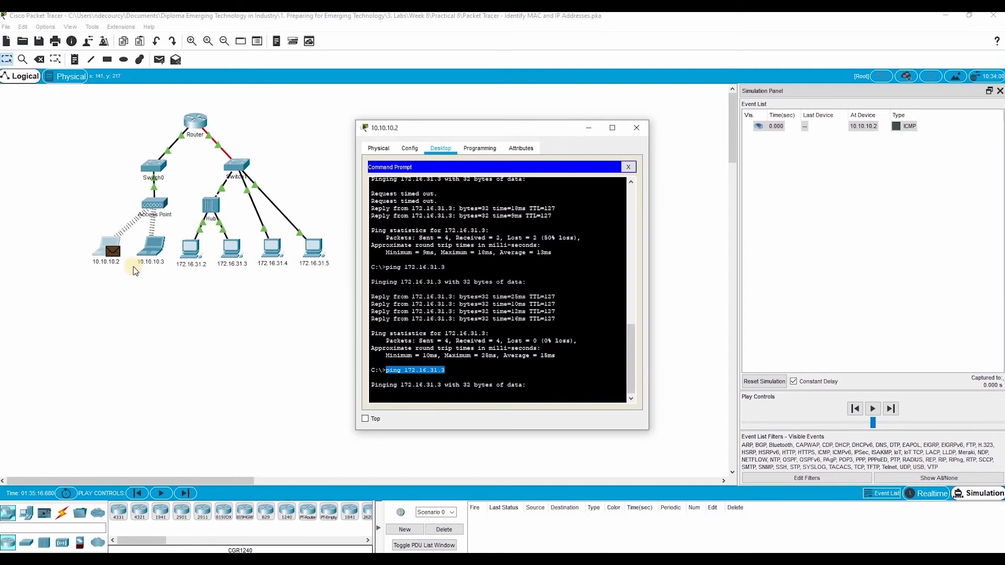
{"action": "left_click", "coordinate": [115, 252]}
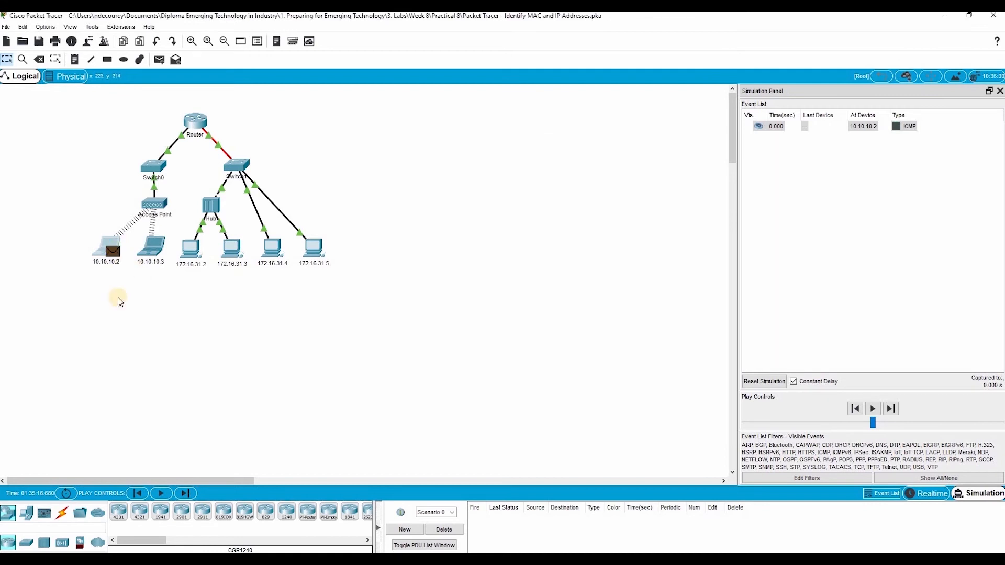
{"action": "left_click", "coordinate": [439, 153]}
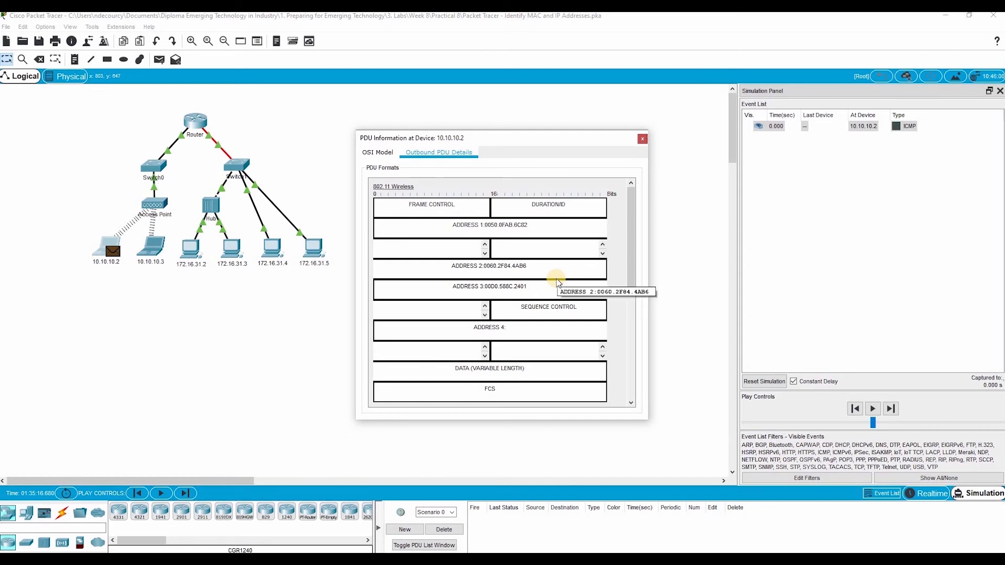
{"action": "scroll", "coordinate": [562, 283], "scroll_direction": "down", "scroll_amount": 5}
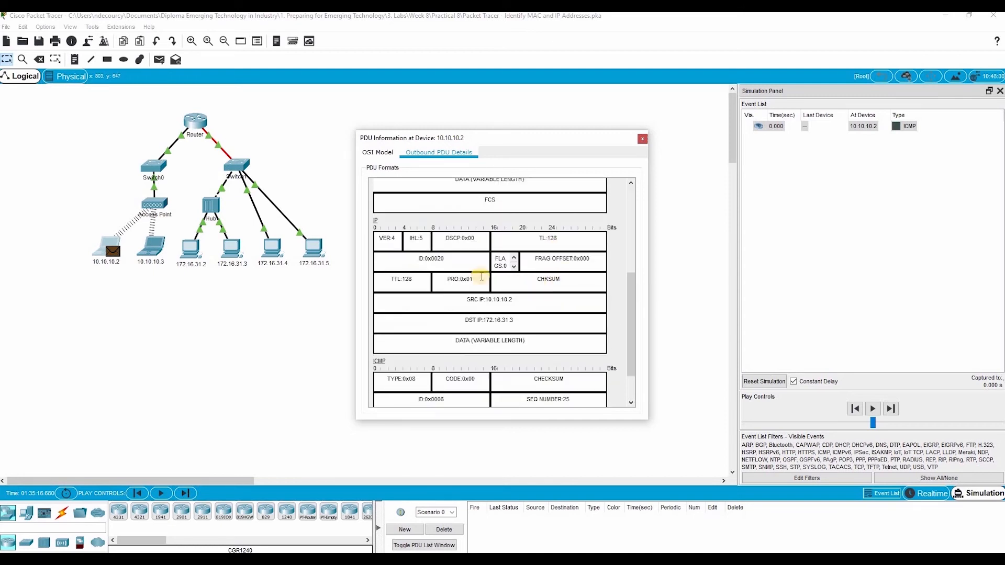
{"action": "scroll", "coordinate": [479, 274], "scroll_direction": "down", "scroll_amount": 3}
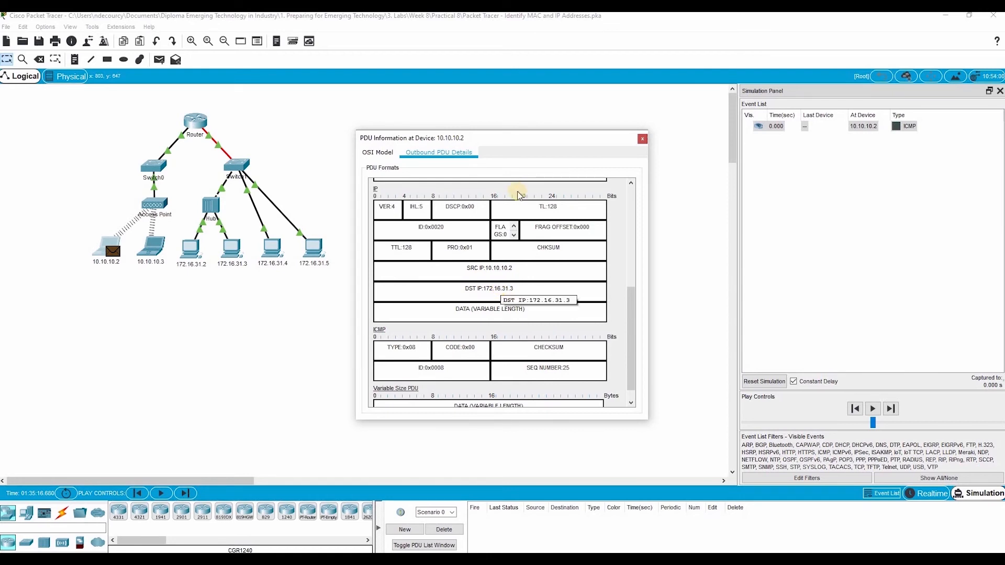
{"action": "left_click", "coordinate": [643, 139]}
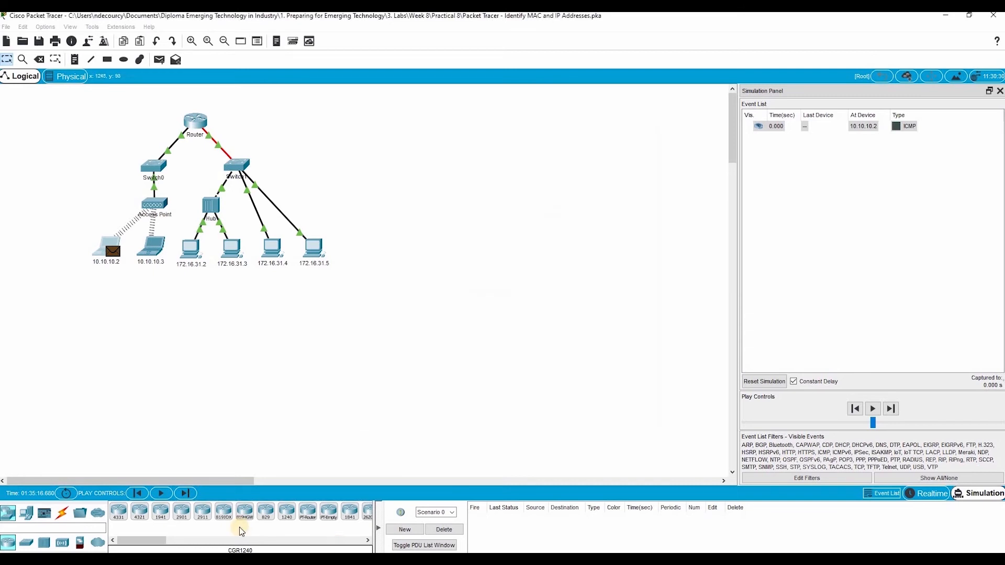
Advance the simulation one hop to the Access Point, examine the PDU's outbound MAC and IP addresses and close its details
{"action": "left_click", "coordinate": [186, 494]}
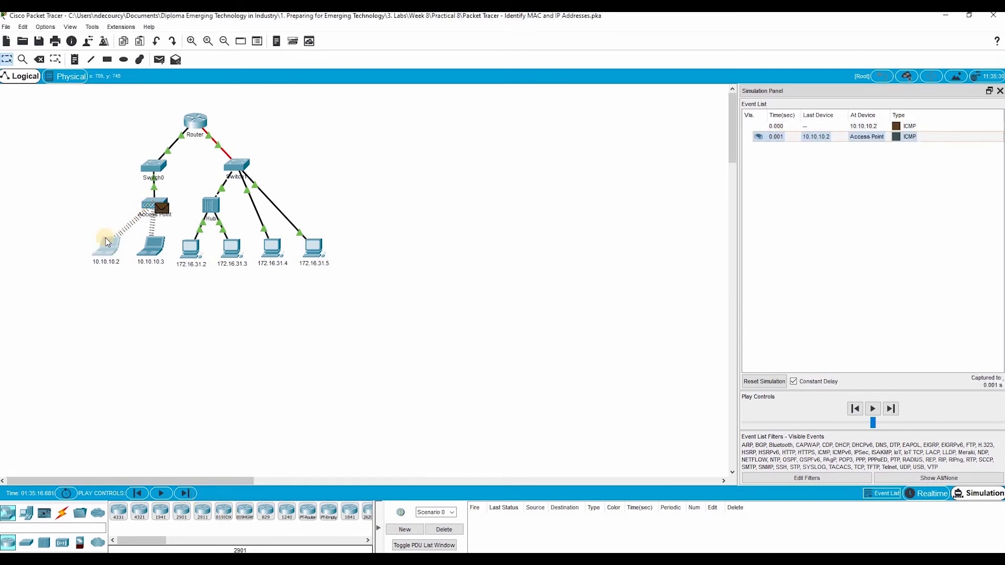
{"action": "left_click", "coordinate": [161, 208]}
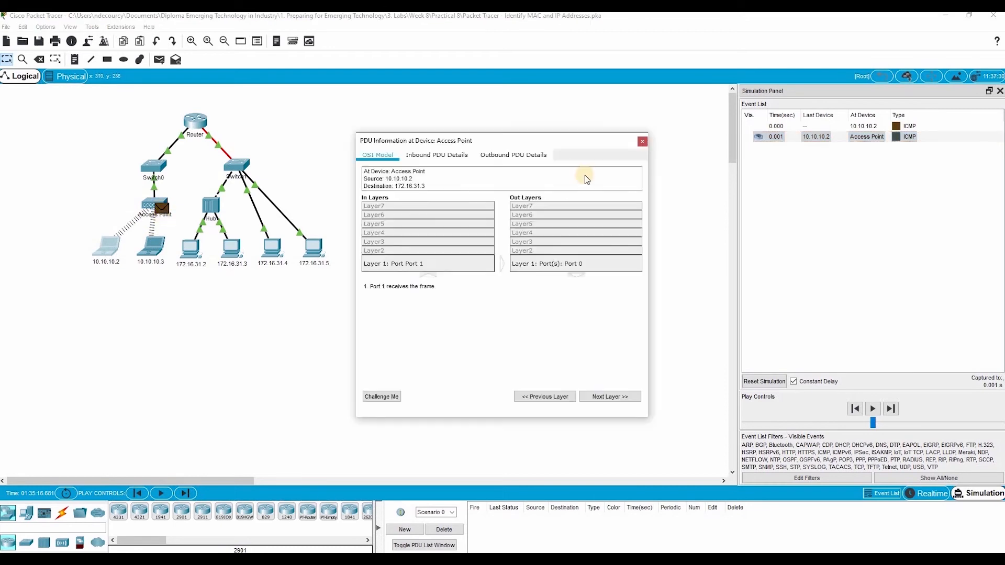
{"action": "left_click", "coordinate": [496, 156]}
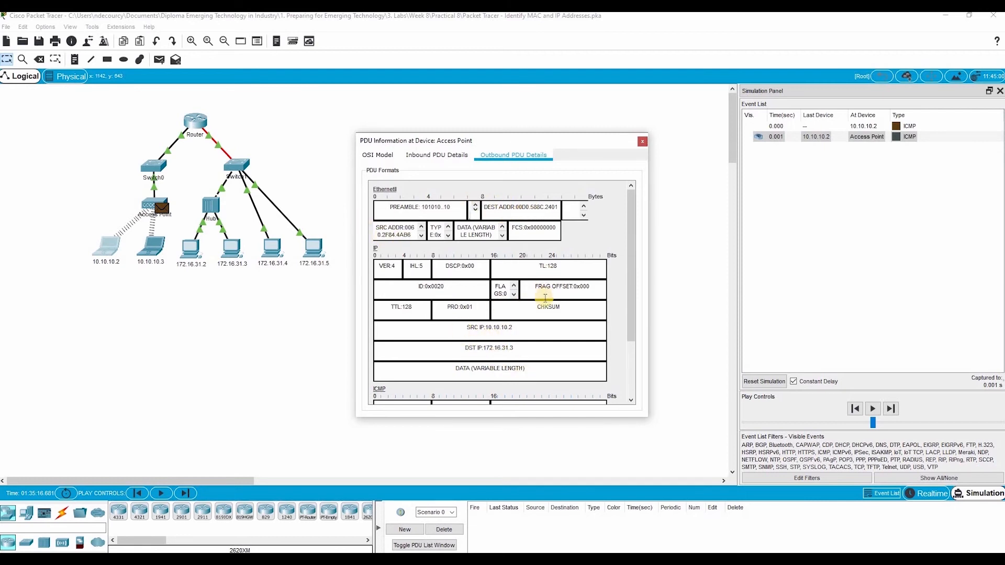
{"action": "left_click_drag", "start_coordinate": [558, 208], "coordinate": [516, 207]}
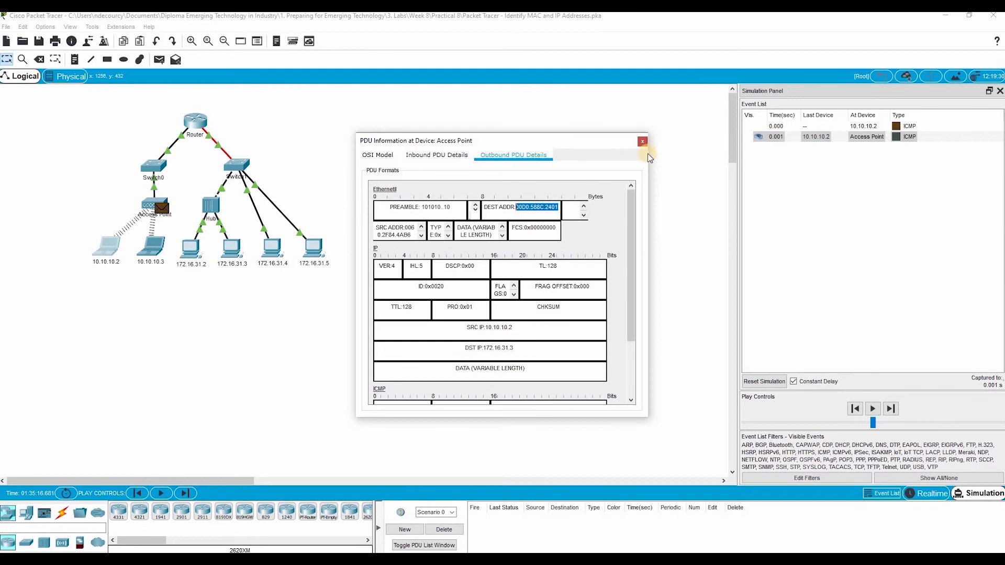
{"action": "left_click", "coordinate": [642, 141]}
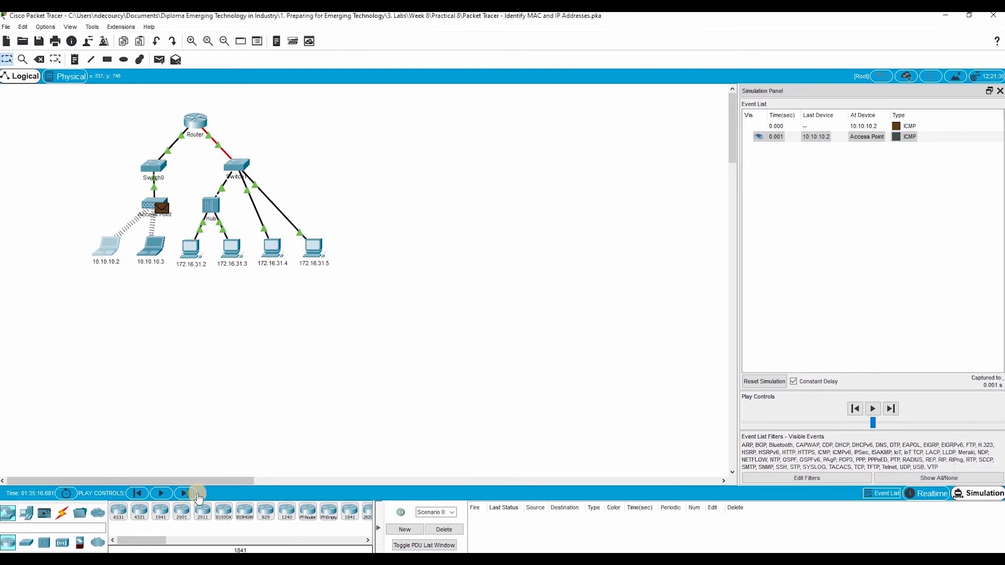
Advance the simulation one hop to Switch0, examine the PDU's outbound MAC and IP addresses and close its details
{"action": "left_click", "coordinate": [186, 492]}
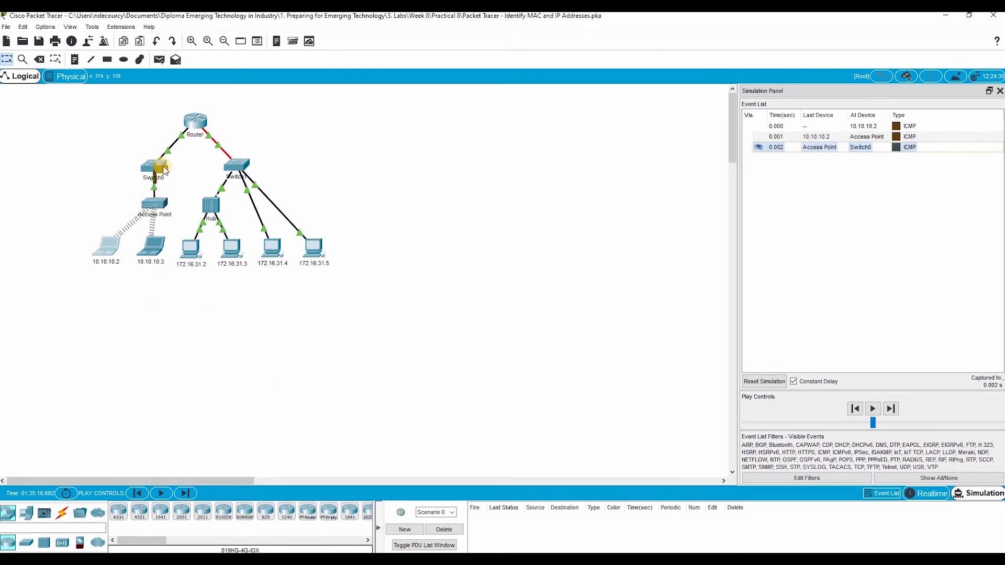
{"action": "left_click", "coordinate": [162, 172]}
{"action": "left_click", "coordinate": [520, 156]}
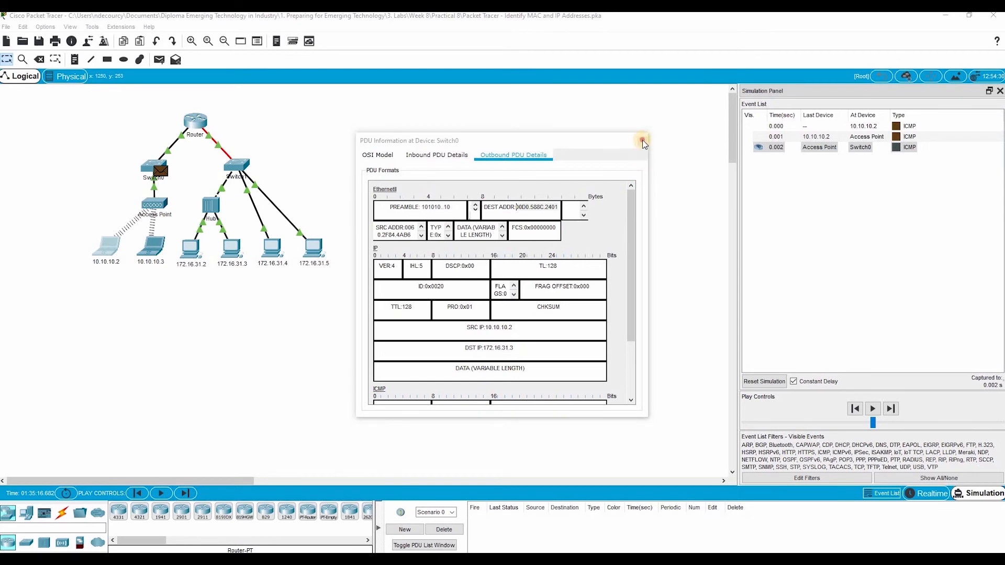
{"action": "left_click", "coordinate": [643, 141]}
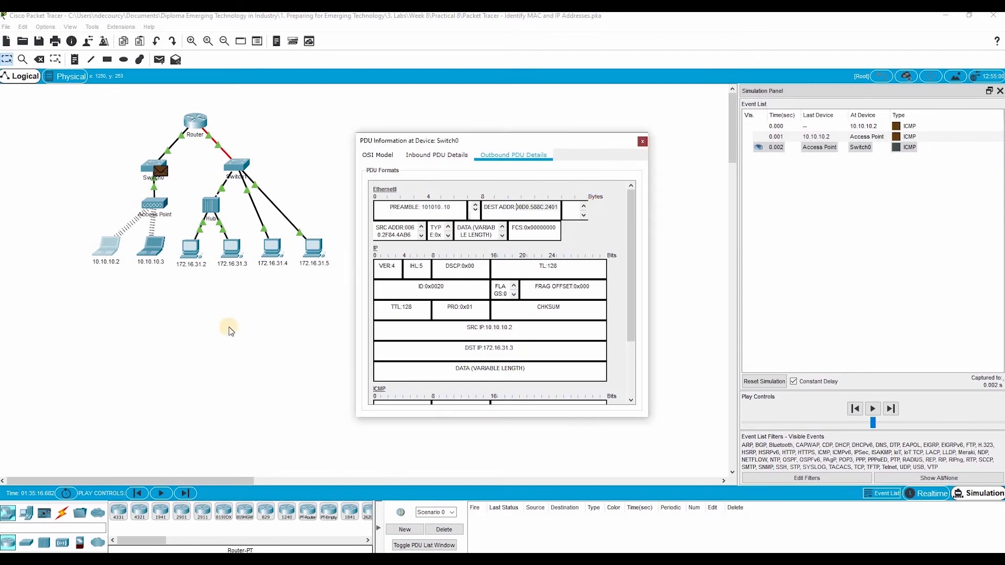
Advance the simulation one hop to the Router and examine the outbound details of the PDU bound for 172.16.31.3
{"action": "left_click", "coordinate": [189, 495]}
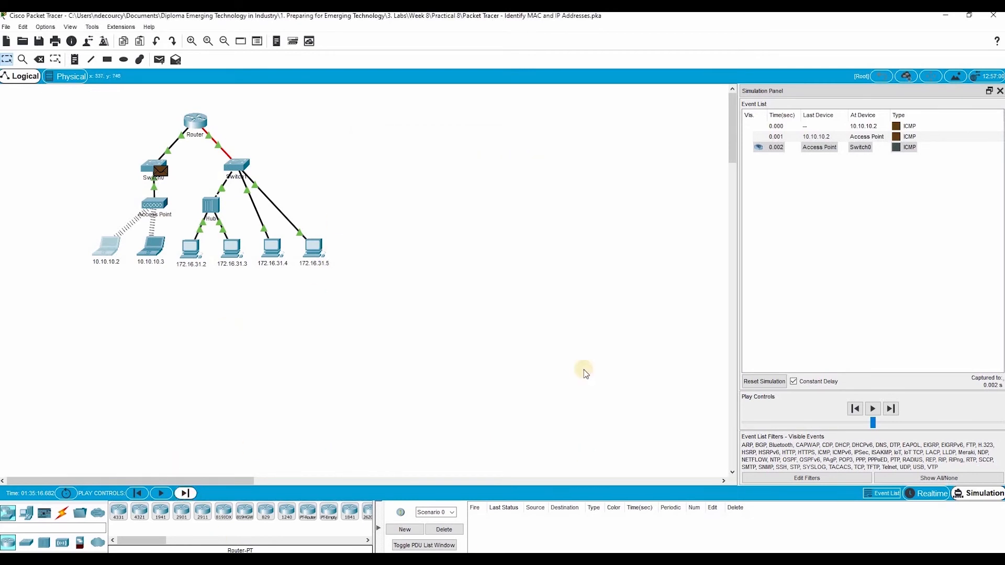
{"action": "left_click", "coordinate": [199, 127]}
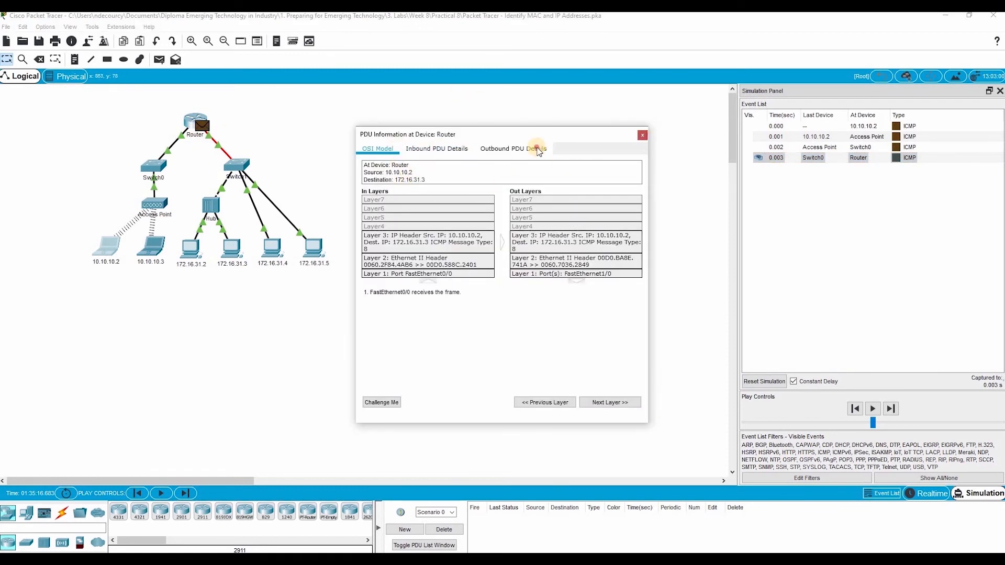
{"action": "left_click", "coordinate": [529, 149]}
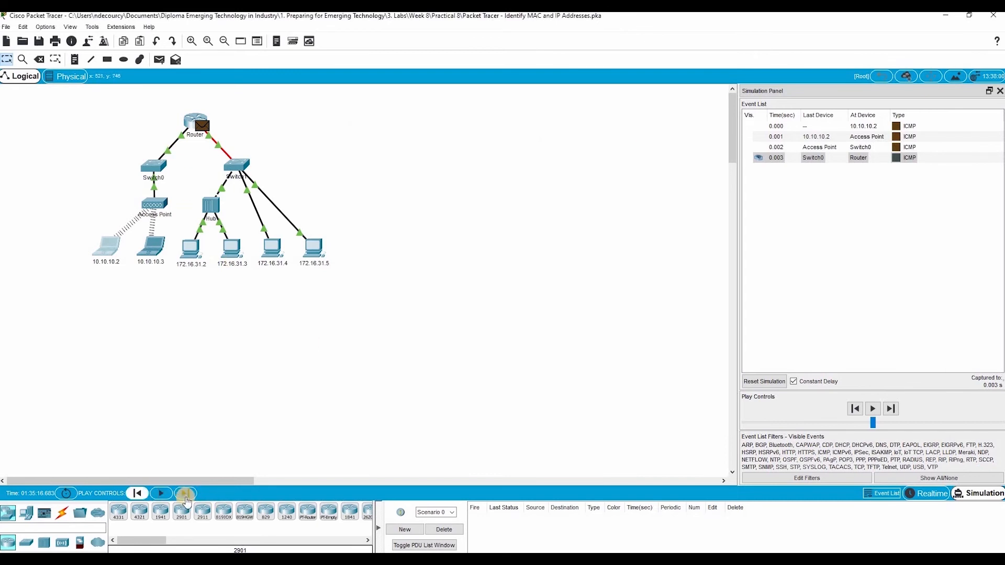
Advance the simulation one hop to Switch1, examine the PDU's outbound MAC and IP addresses and close its details
{"action": "left_click", "coordinate": [185, 494]}
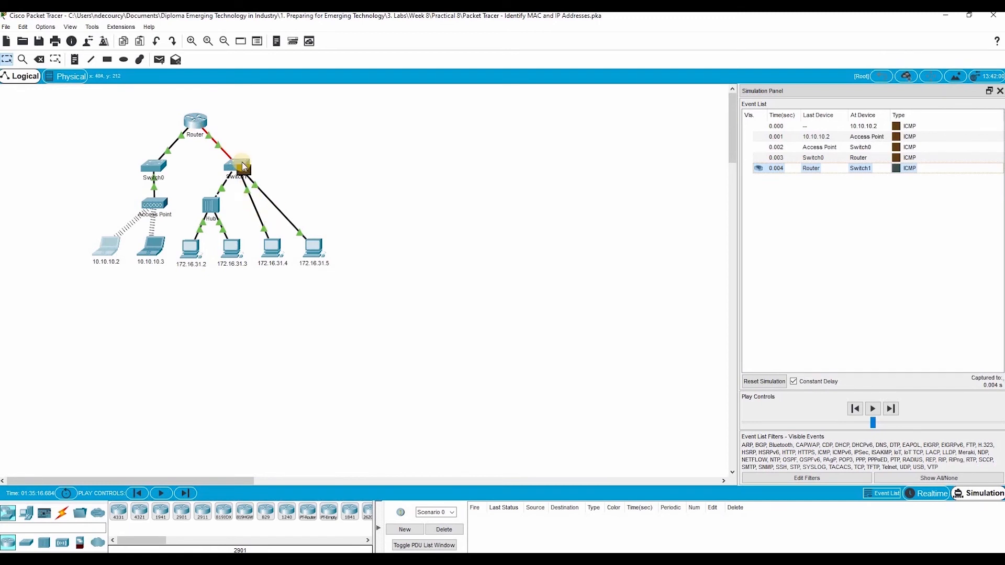
{"action": "left_click", "coordinate": [244, 170]}
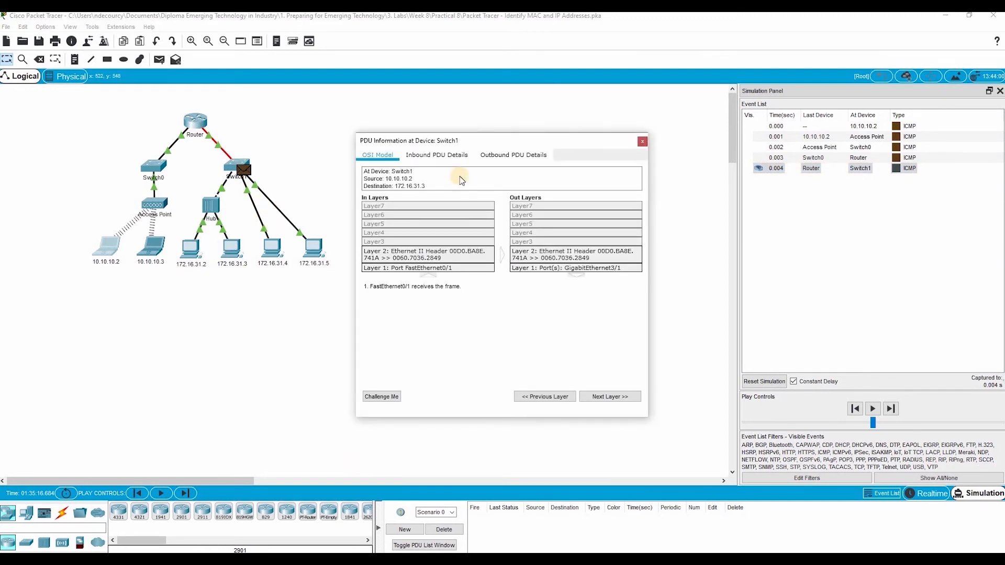
{"action": "left_click", "coordinate": [522, 153]}
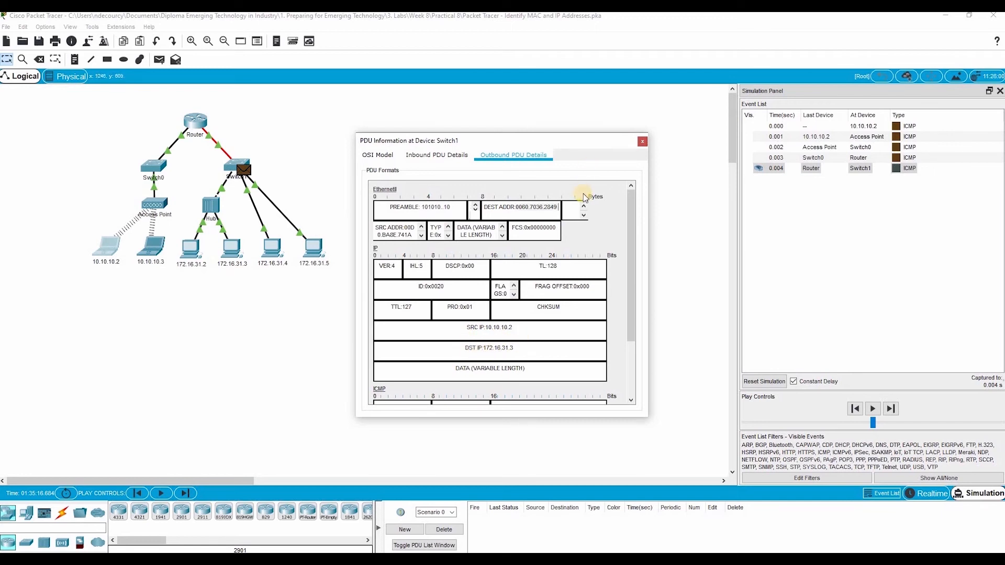
{"action": "left_click", "coordinate": [643, 142]}
Advance the simulation one hop to the Hub, examine the PDU's outbound MAC and IP addresses and close its details
{"action": "left_click", "coordinate": [186, 493]}
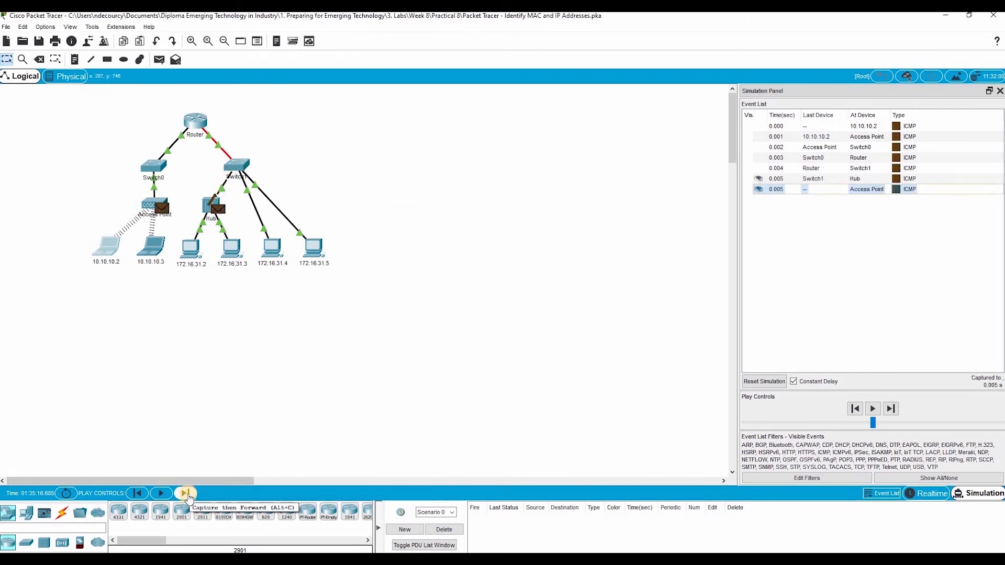
{"action": "left_click", "coordinate": [224, 210]}
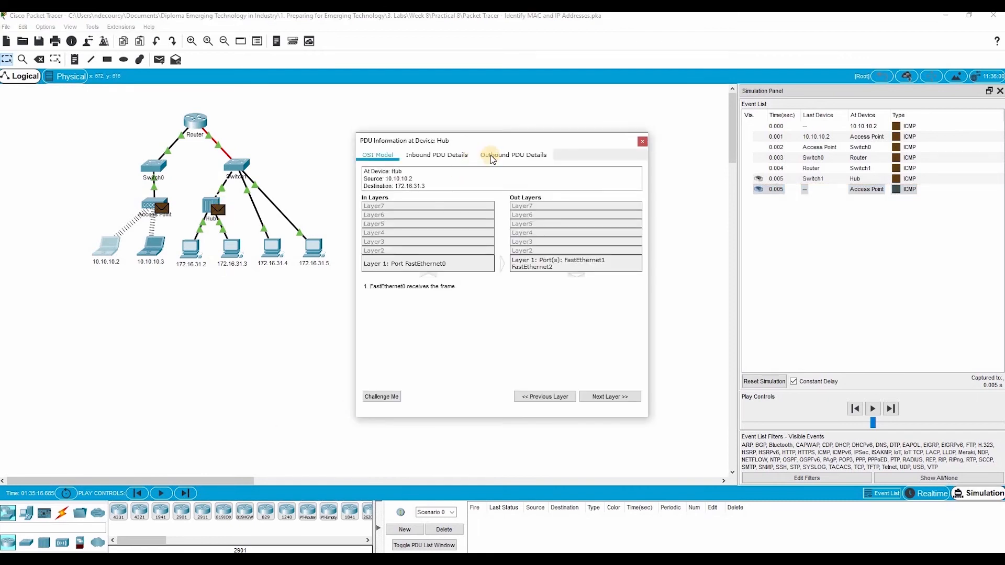
{"action": "left_click", "coordinate": [492, 157]}
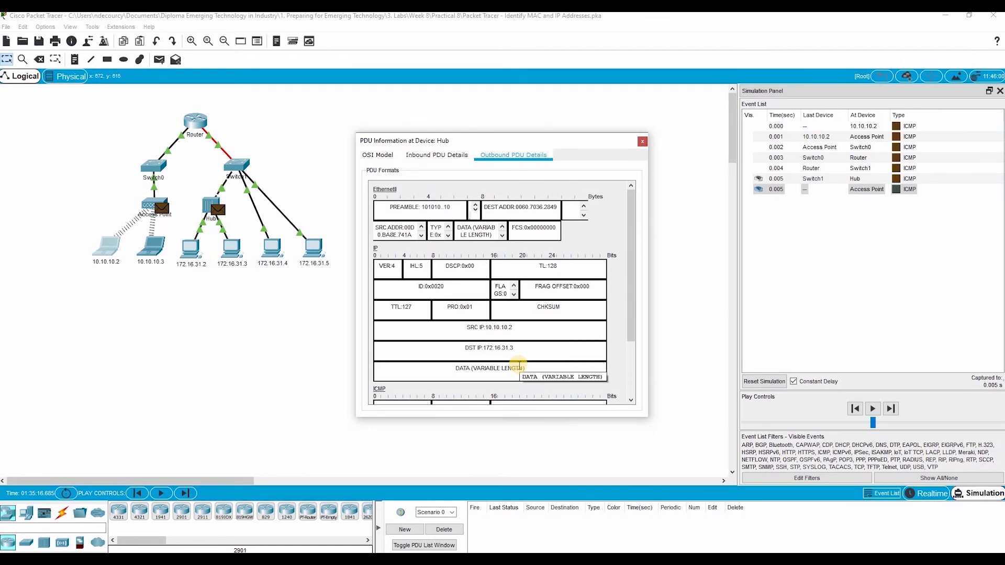
{"action": "left_click", "coordinate": [641, 145]}
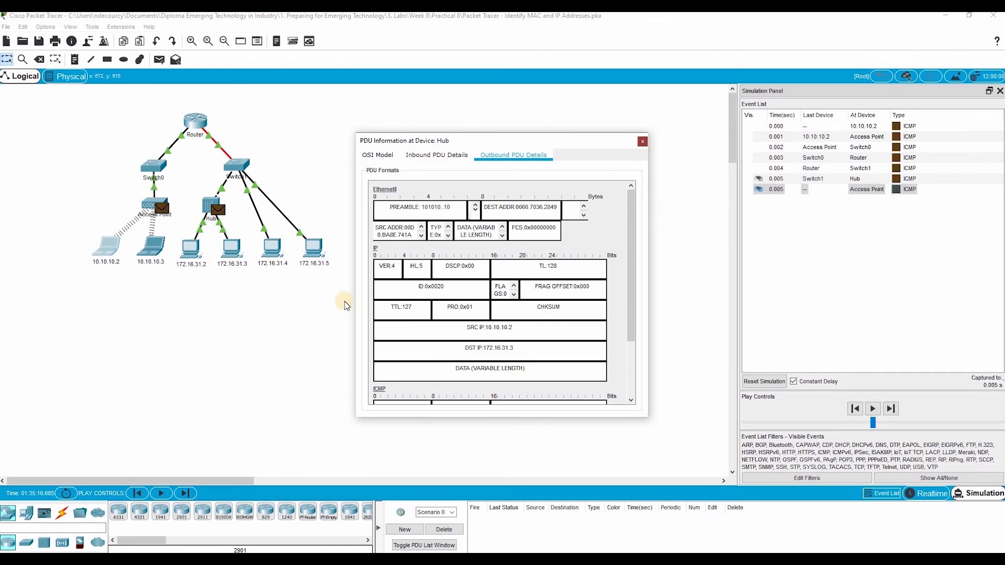
Advance the simulation one hop to 172.16.31.3, examine the outbound reply PDU's MAC and IP addresses there and close its details
{"action": "left_click", "coordinate": [183, 493]}
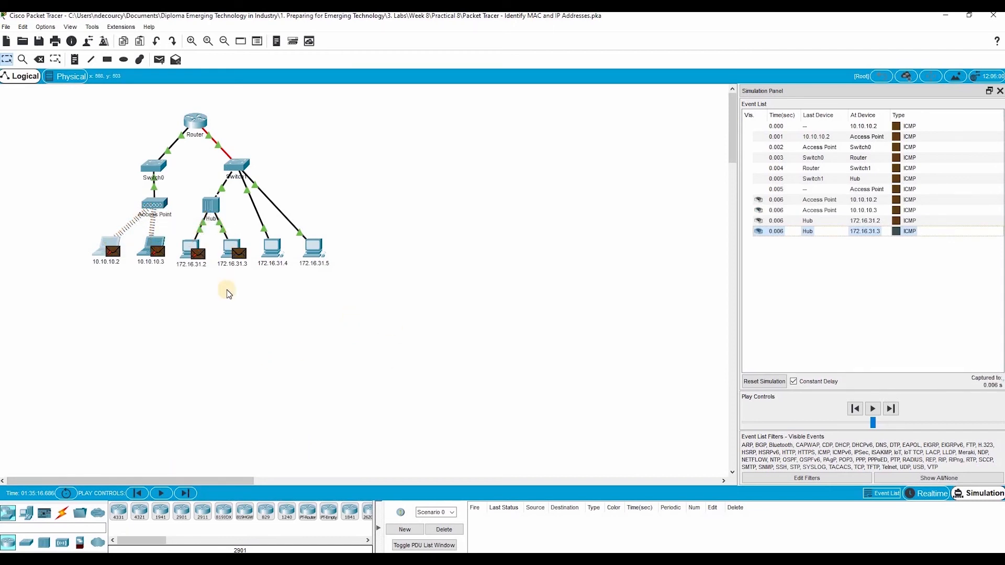
{"action": "left_click", "coordinate": [239, 254]}
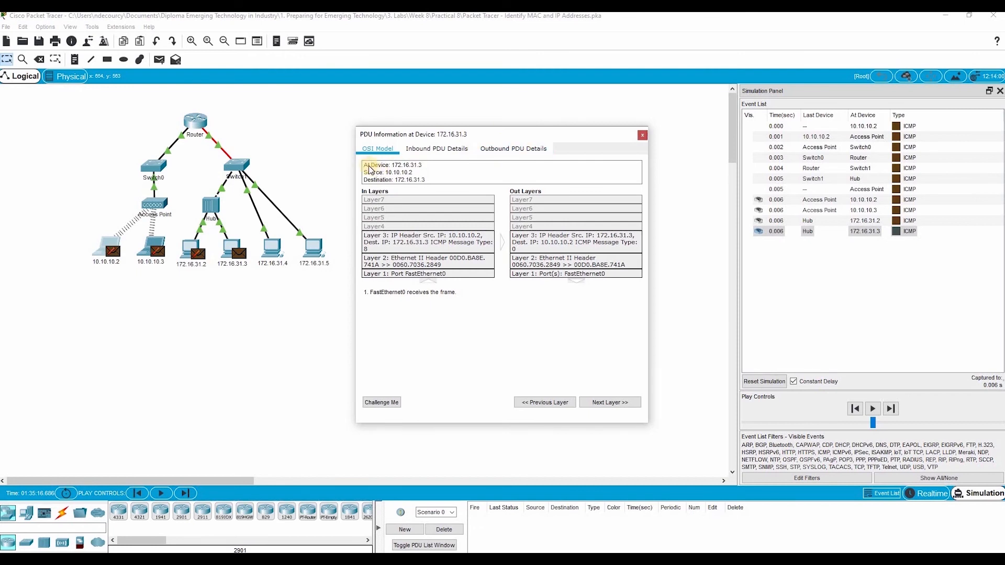
{"action": "left_click", "coordinate": [434, 172]}
{"action": "left_click", "coordinate": [395, 166]}
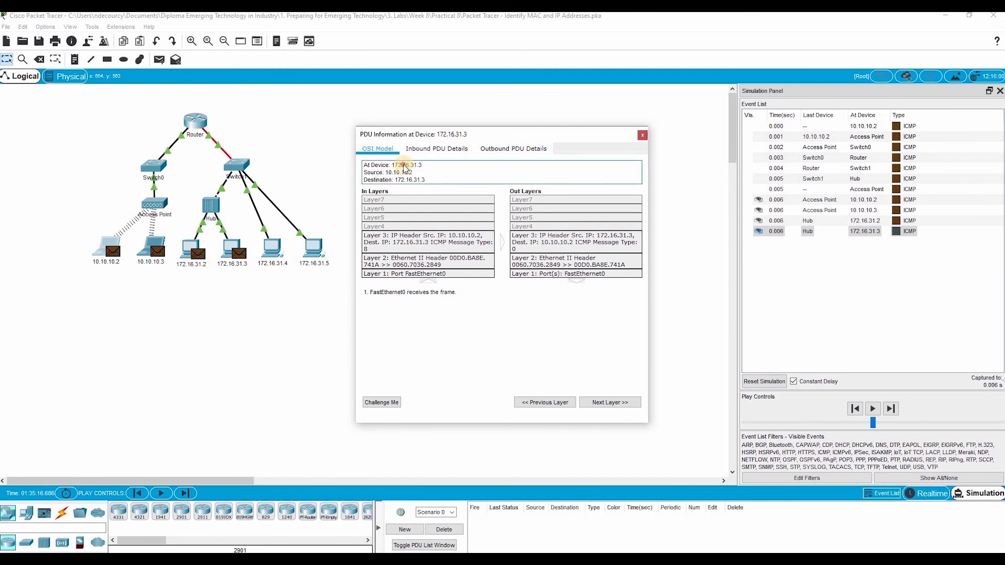
{"action": "left_click", "coordinate": [485, 149]}
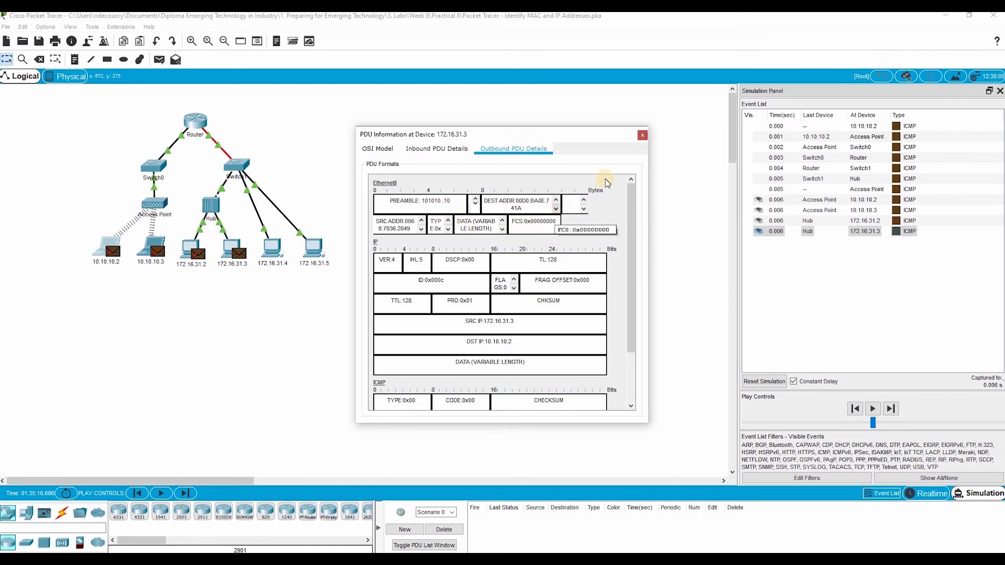
{"action": "left_click", "coordinate": [642, 135]}
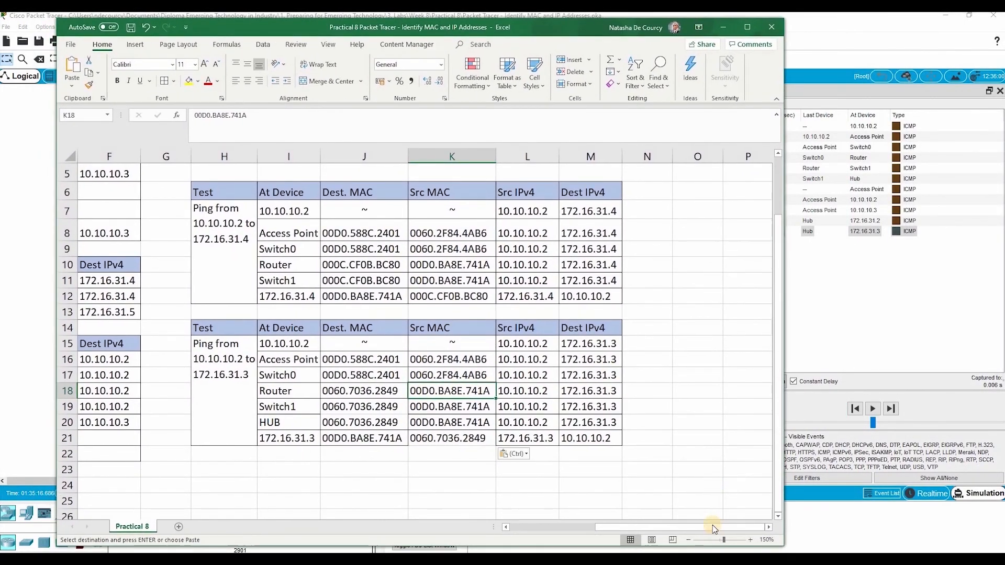
Maximize the Excel window, zoom the sheet out to 130% to review all recorded ping tests, and switch back to Packet Tracer
{"action": "left_click", "coordinate": [747, 27]}
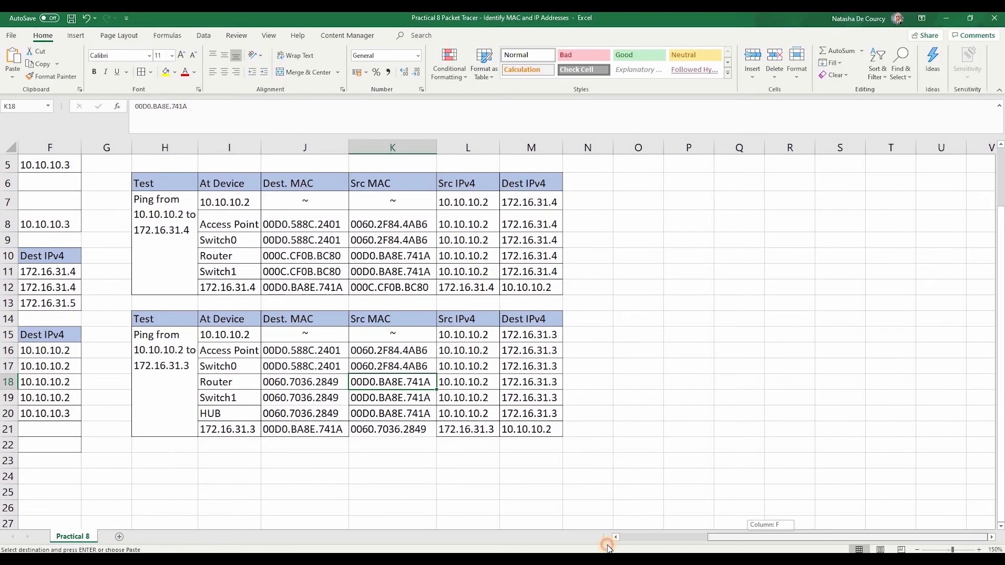
{"action": "scroll", "coordinate": [504, 455], "scroll_direction": "left", "scroll_amount": 3}
{"action": "scroll", "coordinate": [480, 430], "scroll_direction": "up", "scroll_amount": 1}
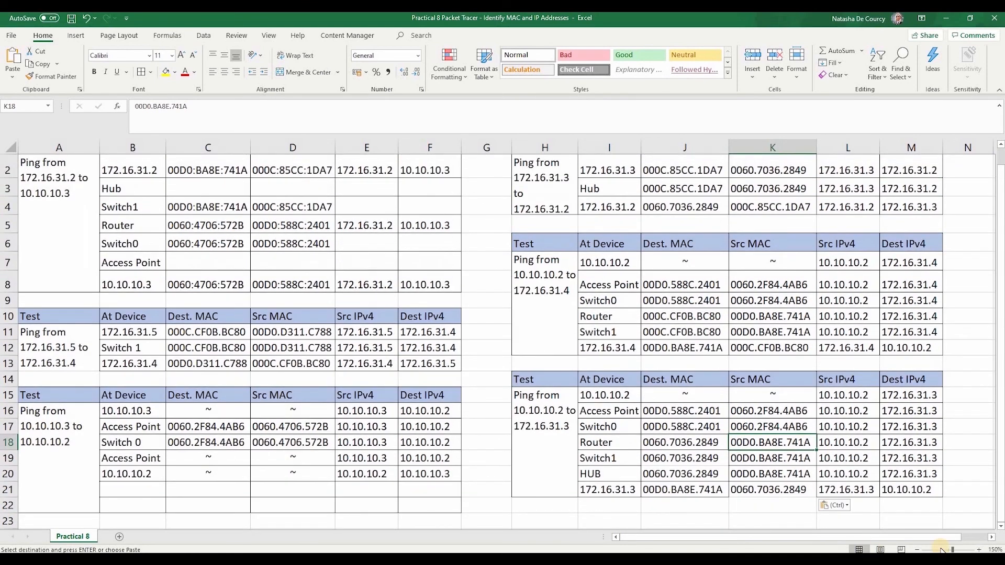
{"action": "left_click", "coordinate": [918, 550]}
{"action": "left_click", "coordinate": [918, 550]}
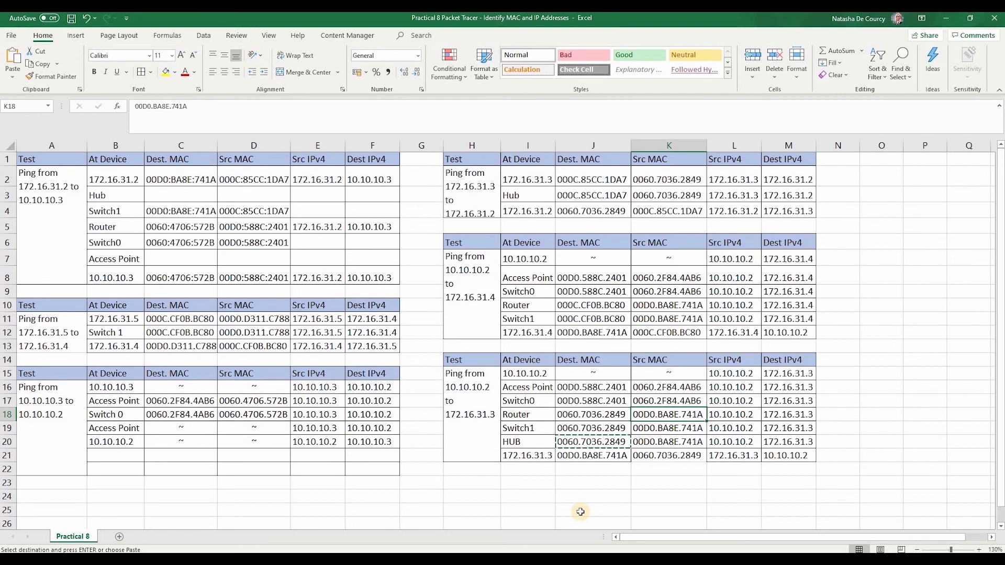
{"action": "key", "text": "alt+Tab"}
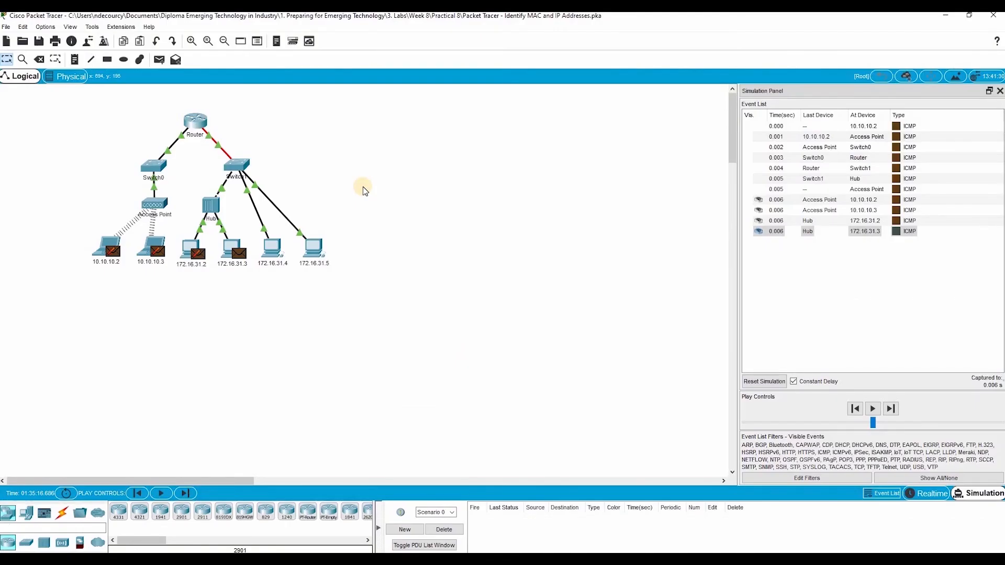